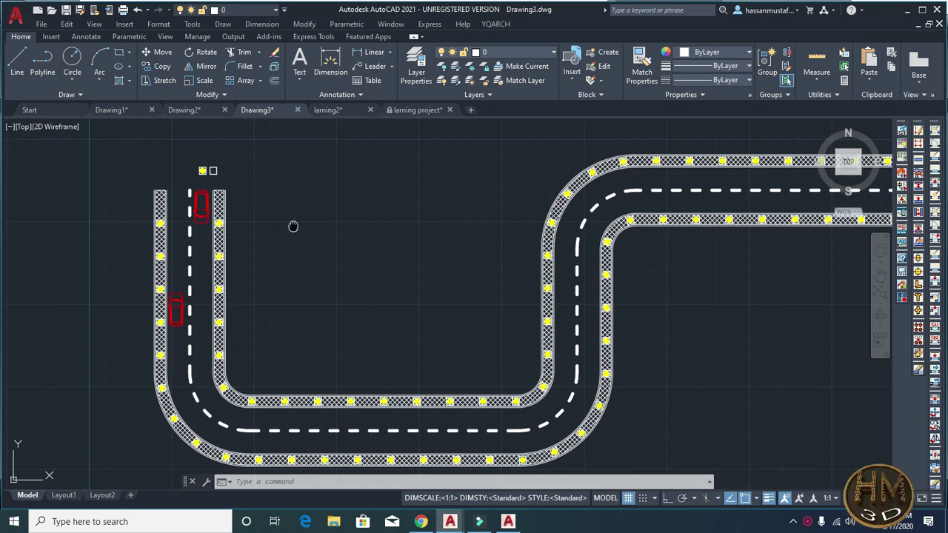
# Step: Pan and zoom around the existing track drawing
pyautogui.moveTo(293, 226); pyautogui.dragTo(308, 216, button='middle')
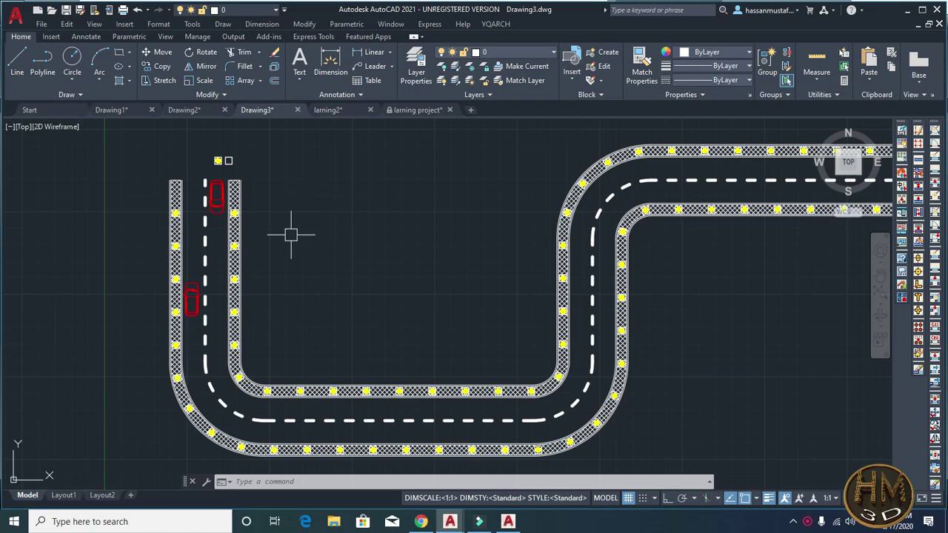
pyautogui.moveTo(292, 237); pyautogui.dragTo(277, 239)
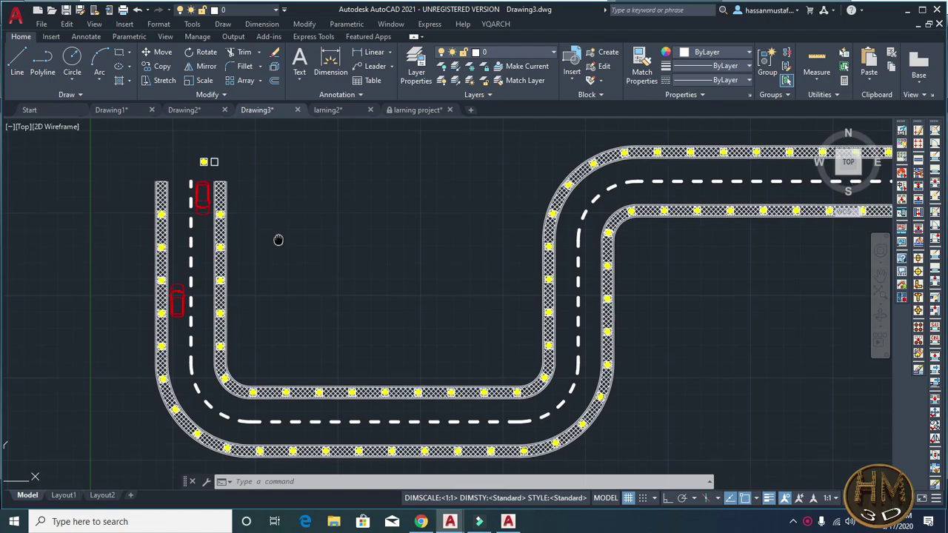
pyautogui.scroll(-5, 305, 234)
pyautogui.press('Escape')
pyautogui.scroll(6, 313, 219)
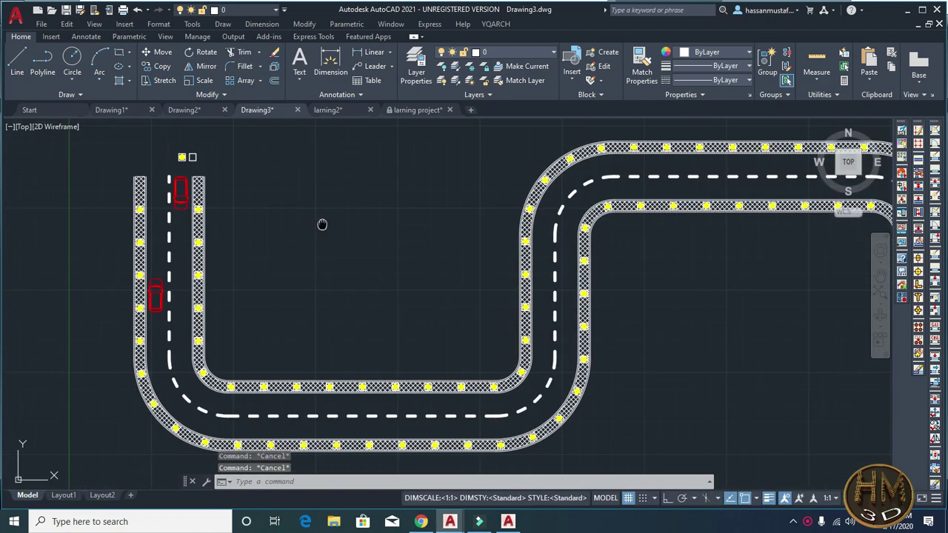
pyautogui.moveTo(319, 224)
pyautogui.mouseDown(button='middle')
pyautogui.moveTo(227, 218)
pyautogui.moveTo(236, 224)
pyautogui.mouseUp(button='middle')
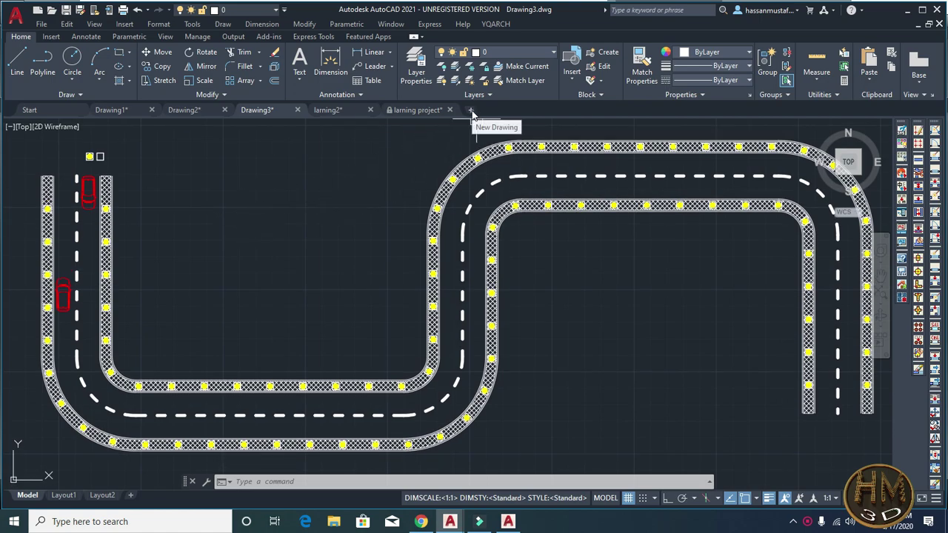
# Step: Open a new blank Drawing4 and start a polyline with PL
pyautogui.click(471, 111)
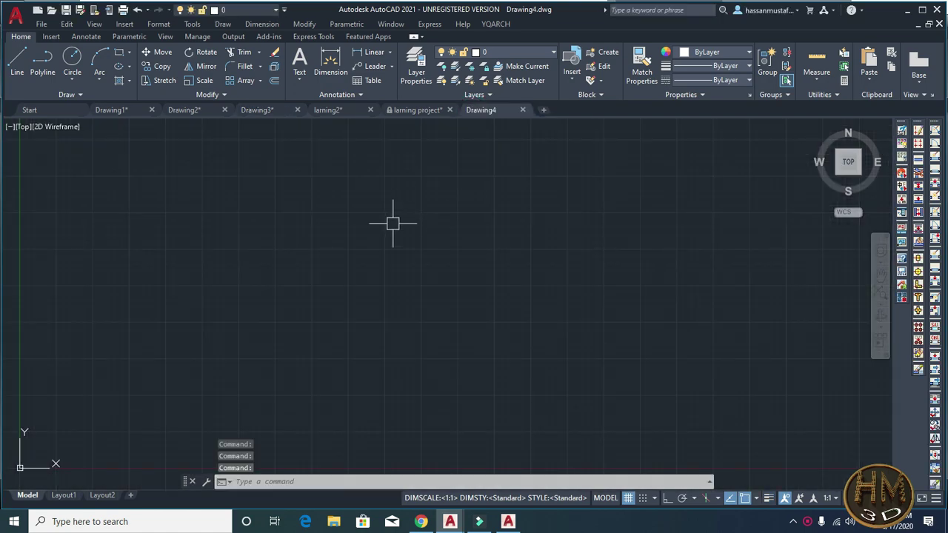
pyautogui.press('Escape')
pyautogui.scroll(-2, 460, 257)
pyautogui.scroll(1, 417, 296)
pyautogui.press('Escape')
pyautogui.scroll(2, 422, 310)
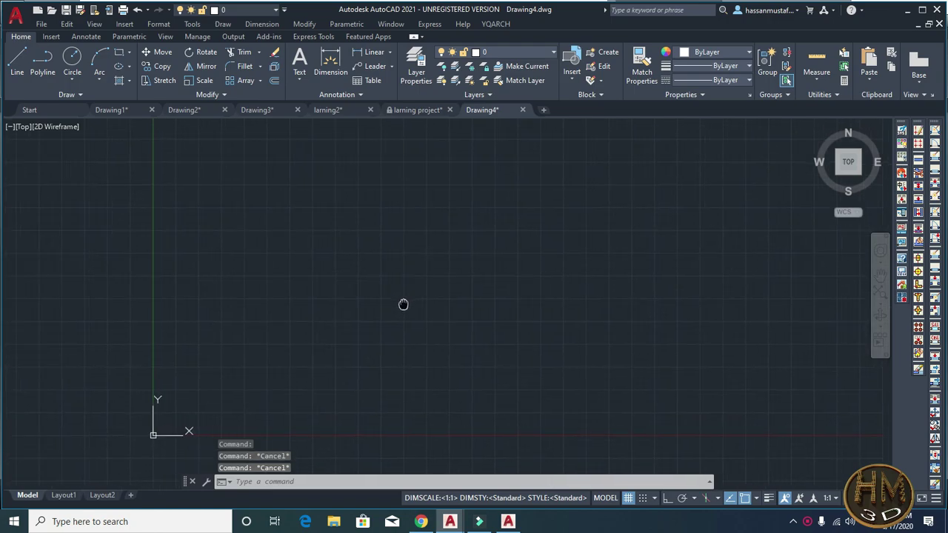
pyautogui.press('Escape')
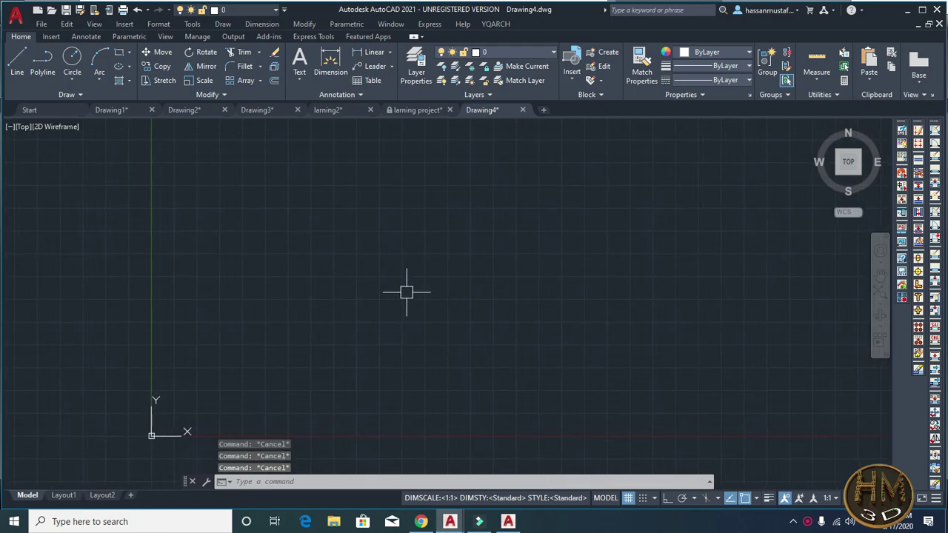
pyautogui.press('Escape')
pyautogui.write('pl')
pyautogui.press('Return')
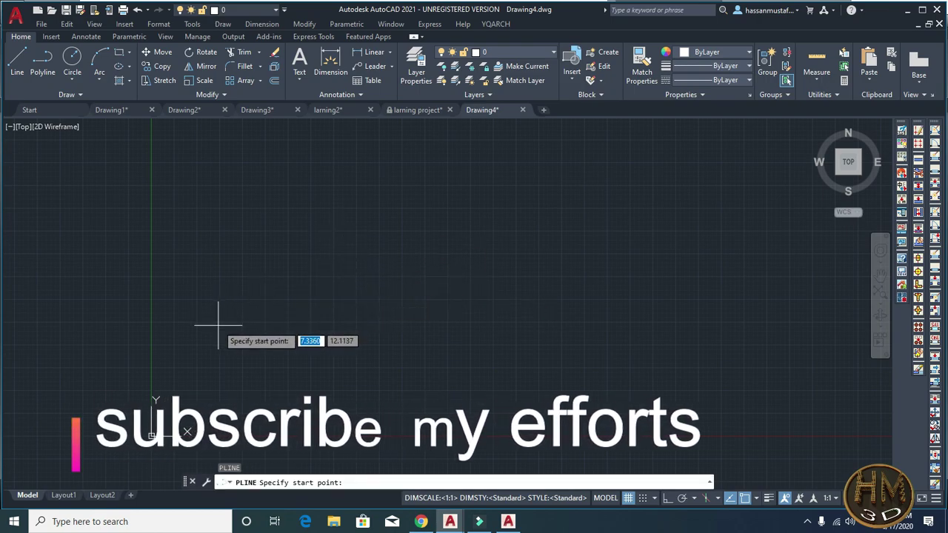
# Step: Draw an open U-shaped polyline with Ortho on: left side, bottom and right side
pyautogui.click(197, 255)
pyautogui.press('F8')
pyautogui.click(198, 378)
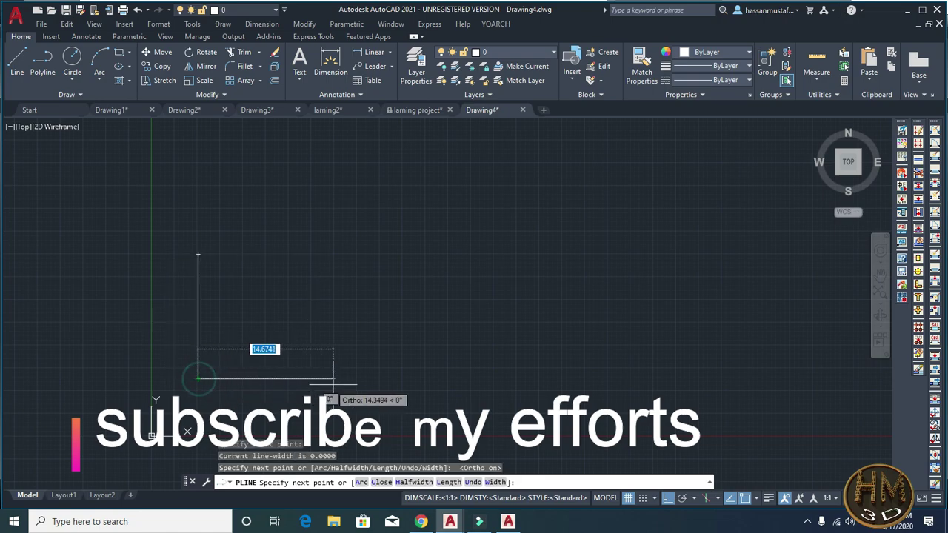
pyautogui.click(378, 379)
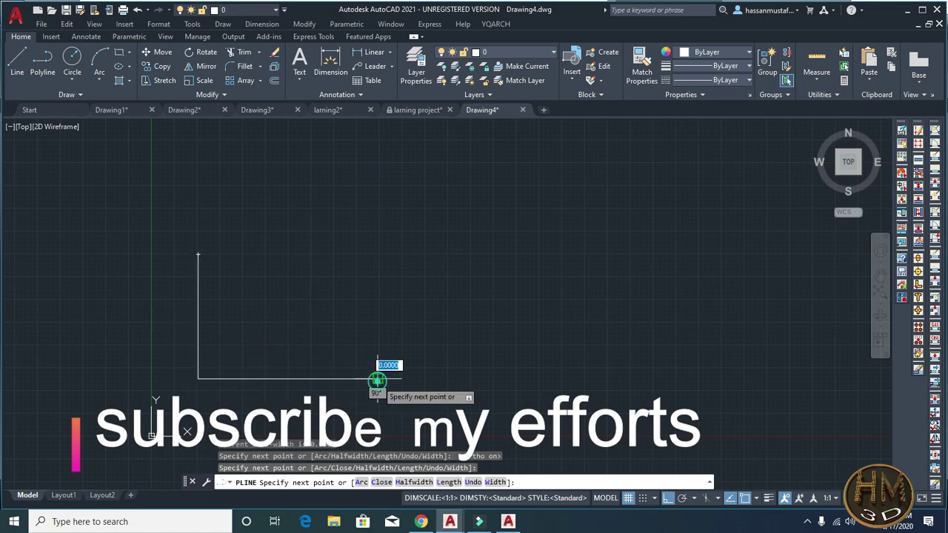
pyautogui.click(378, 264)
pyautogui.press('Escape')
pyautogui.moveTo(389, 314); pyautogui.dragTo(363, 303, button='middle')
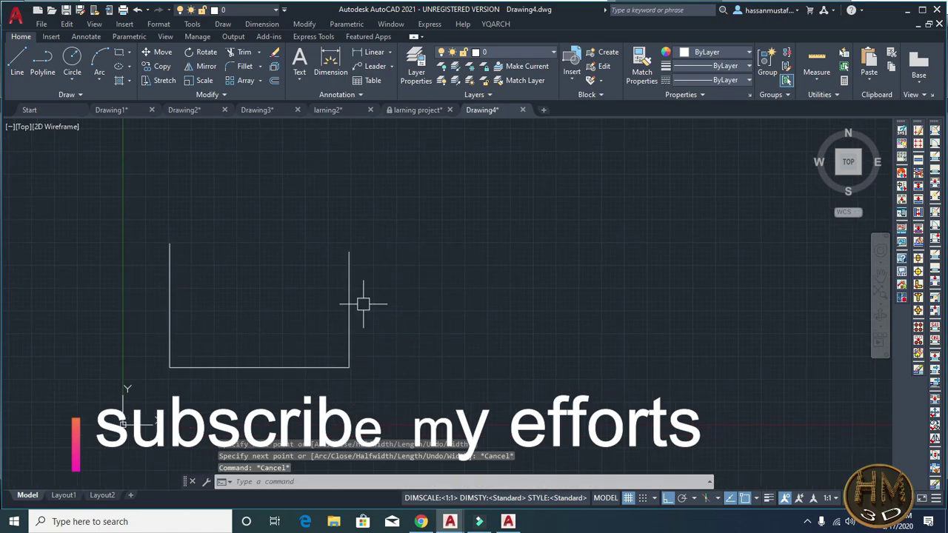
# Step: Draw a three-point semicircular arc rising from the top of the right side
pyautogui.write('ar')
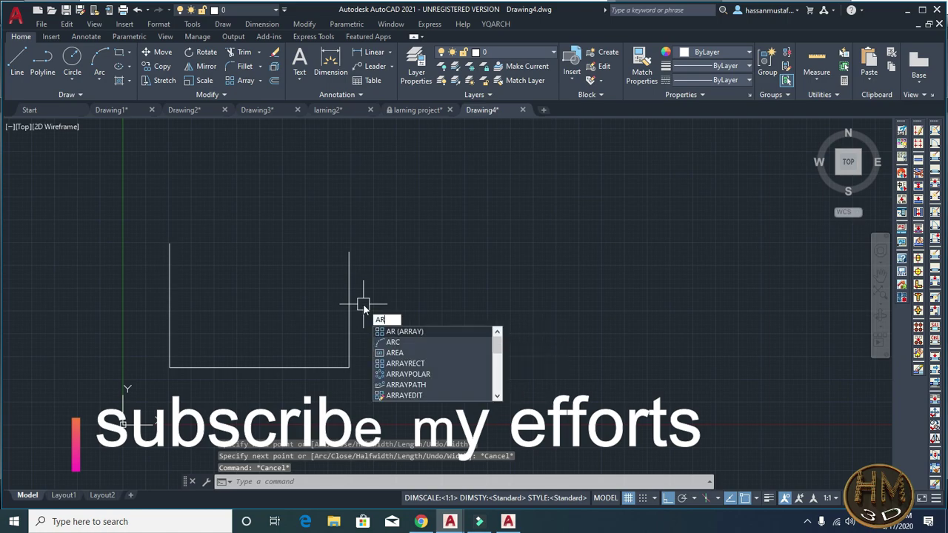
pyautogui.press('Return')
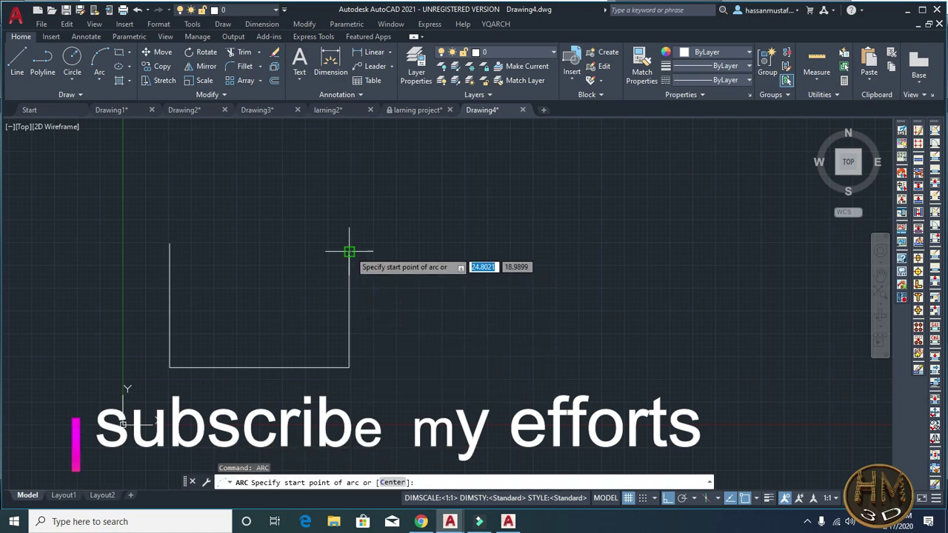
pyautogui.click(348, 252)
pyautogui.click(582, 257)
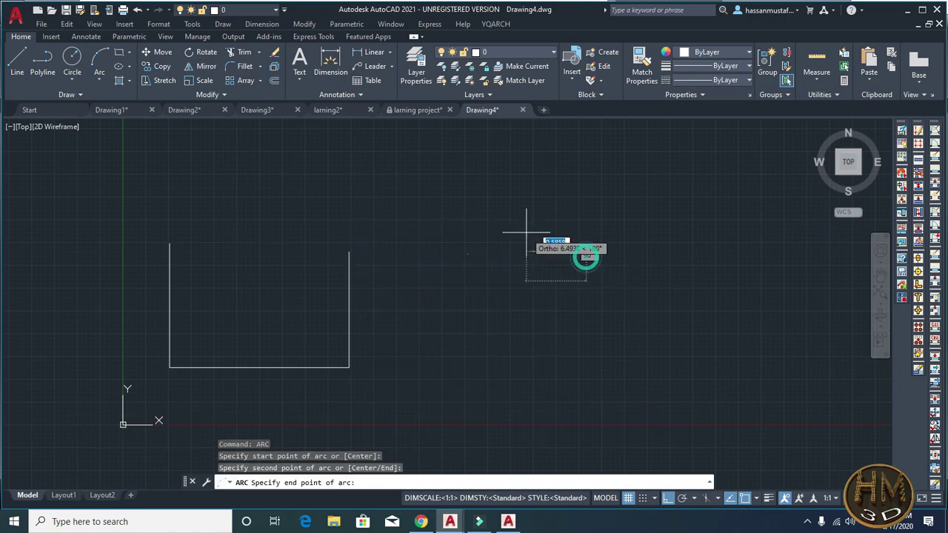
pyautogui.click(586, 259)
pyautogui.press('Escape')
pyautogui.moveTo(513, 279); pyautogui.dragTo(513, 292, button='middle')
# Step: Join the arc and the U outline into a single polyline
pyautogui.press('Escape')
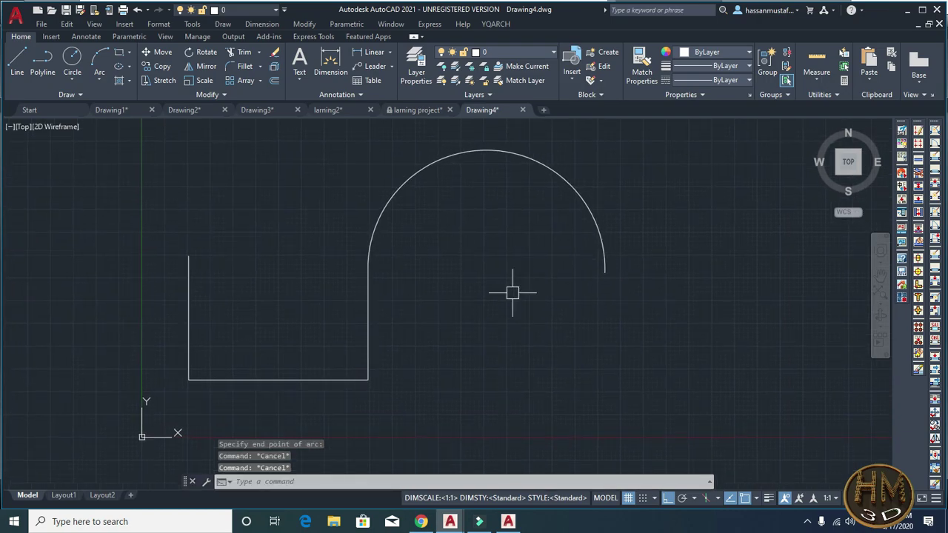
pyautogui.write('j')
pyautogui.press('Return')
pyautogui.press('Escape')
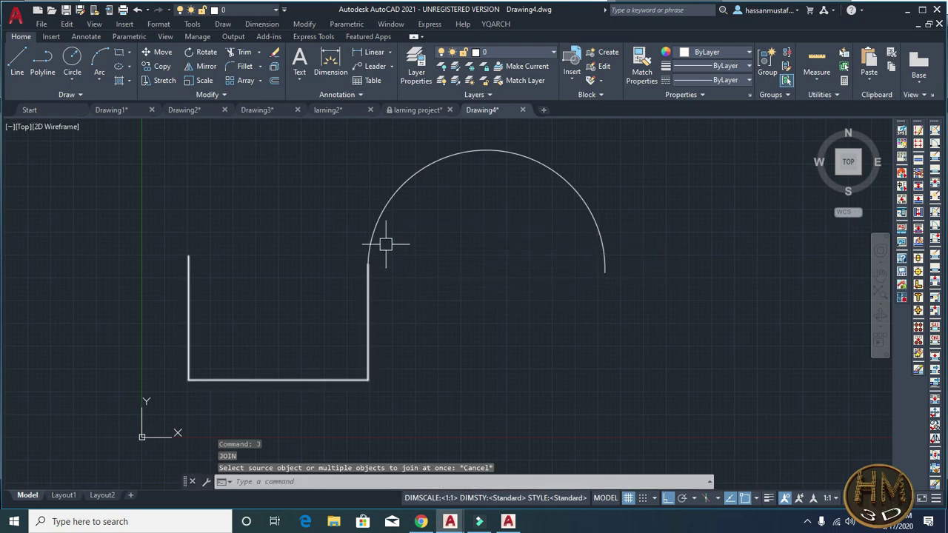
pyautogui.press('Escape')
pyautogui.press('Return')
pyautogui.click(412, 236)
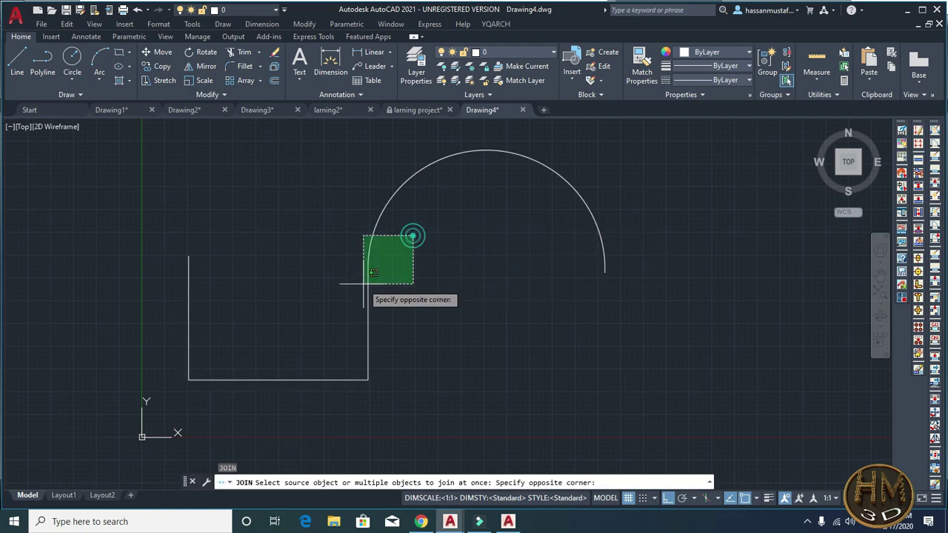
pyautogui.click(376, 275)
pyautogui.press('Return')
pyautogui.press('Escape')
# Step: Start the OFFSET command on the joined outline
pyautogui.moveTo(432, 282); pyautogui.dragTo(446, 251, button='middle')
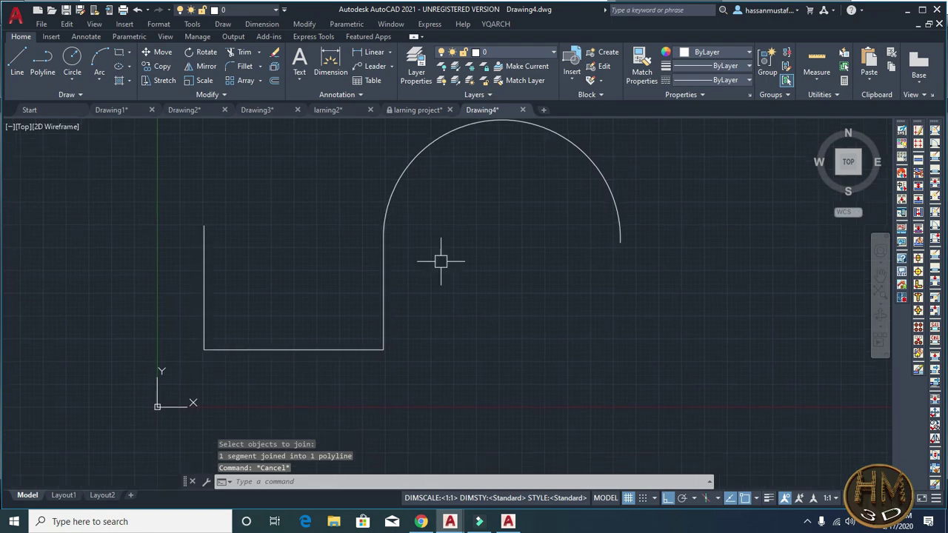
pyautogui.press('Escape')
pyautogui.write('o')
pyautogui.press('Return')
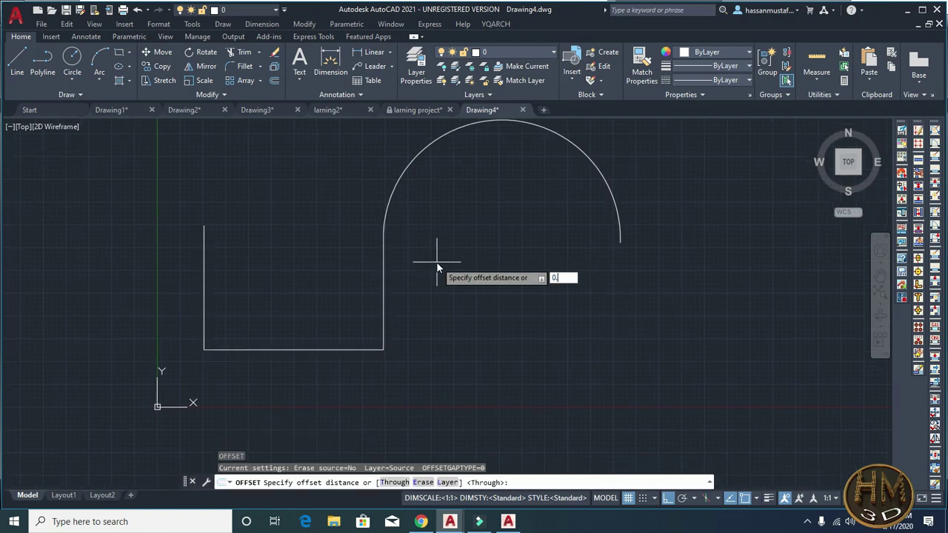
# Step: Run FILLET and set a 4.6642 radius by picking two points
pyautogui.press('Escape')
pyautogui.moveTo(386, 274); pyautogui.dragTo(387, 309, button='middle')
pyautogui.scroll(2, 400, 311)
pyautogui.moveTo(339, 329); pyautogui.dragTo(375, 323, button='middle')
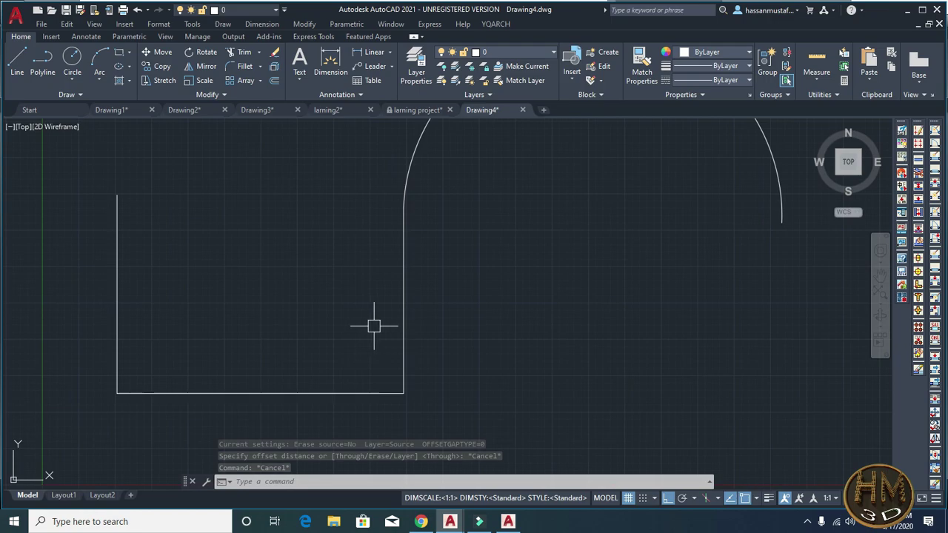
pyautogui.press('Escape')
pyautogui.press('Escape')
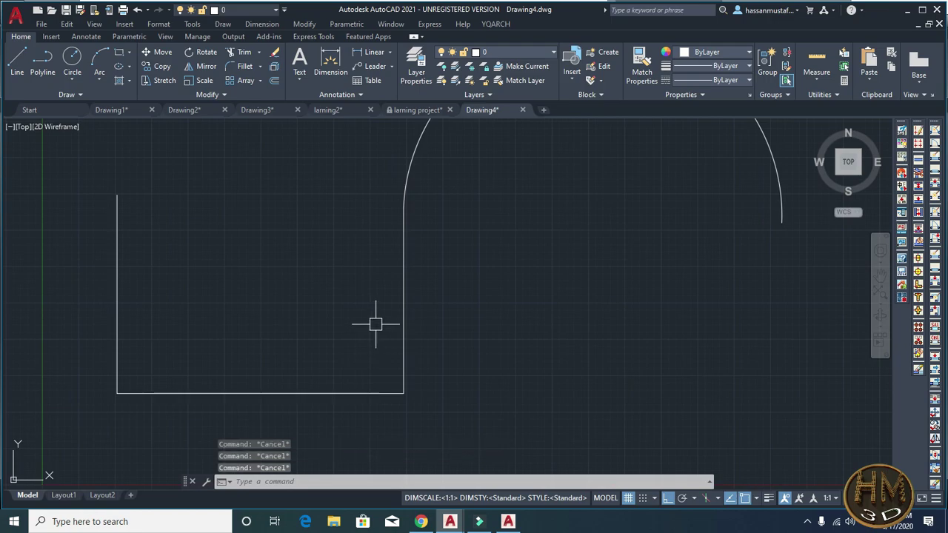
pyautogui.write('f')
pyautogui.press('Return')
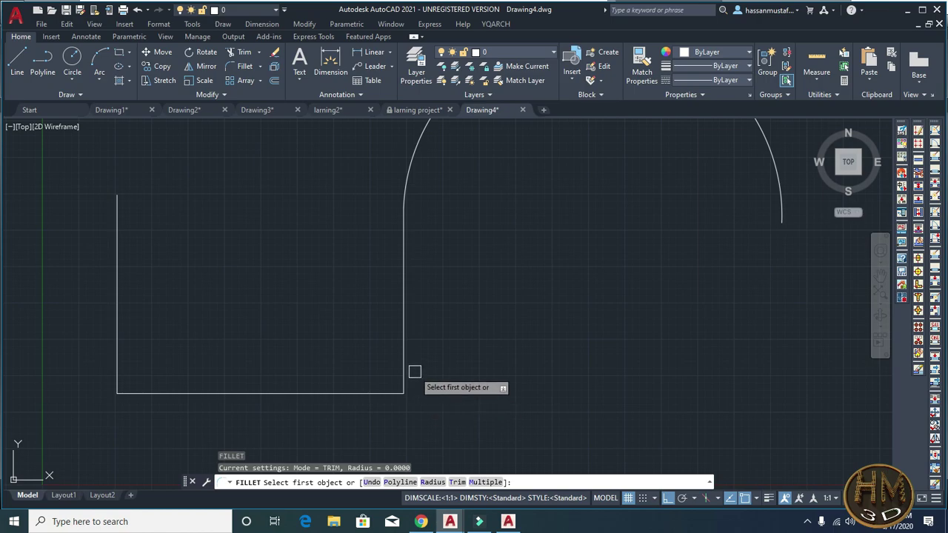
pyautogui.write('r')
pyautogui.press('Return')
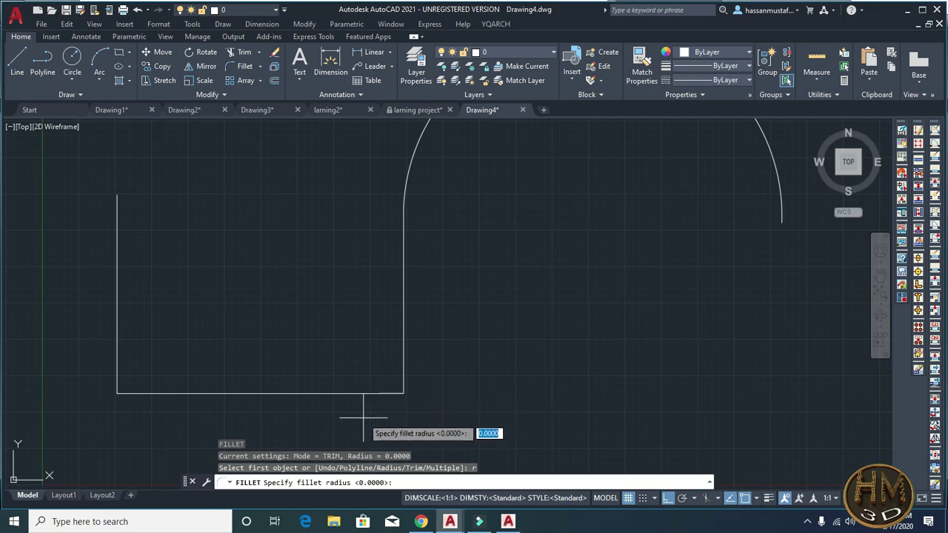
pyautogui.click(402, 392)
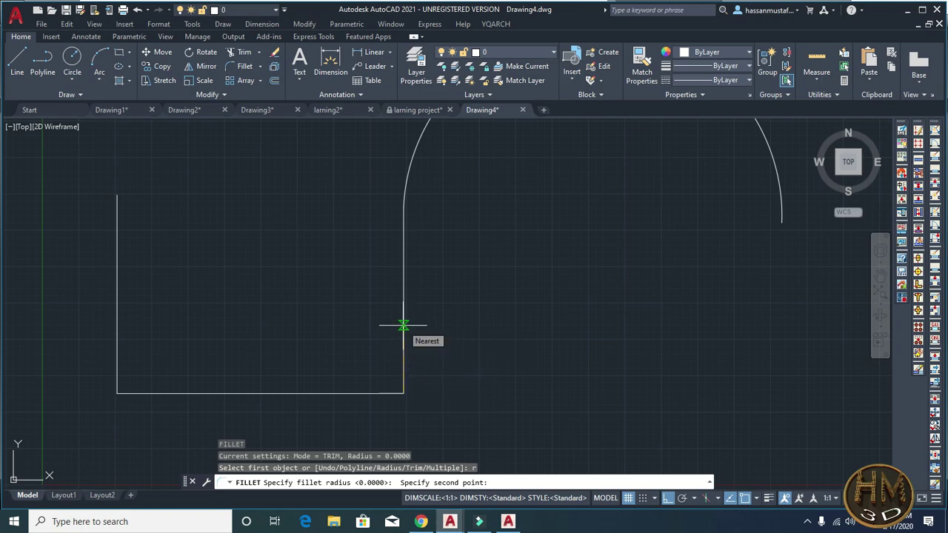
pyautogui.click(403, 326)
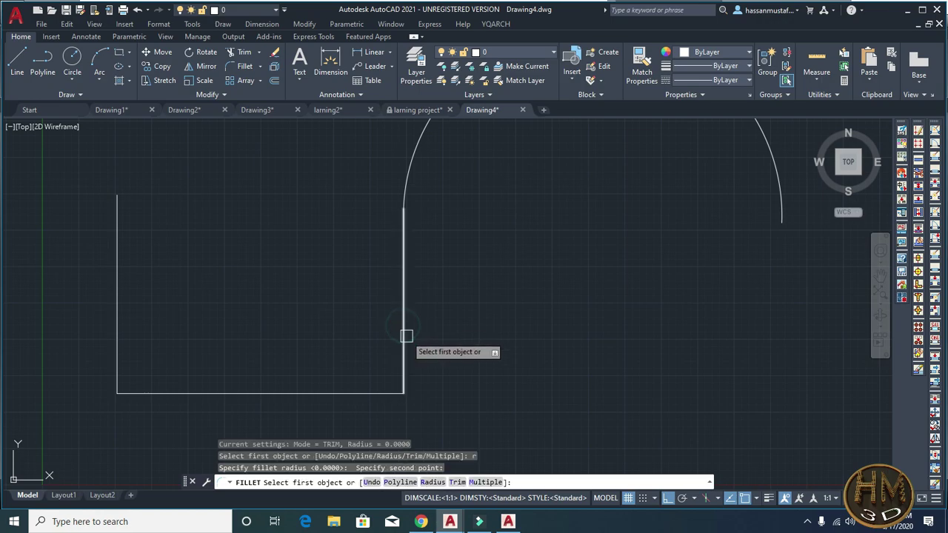
# Step: Fillet the bottom-right corner between the right side and the bottom line
pyautogui.click(402, 337)
pyautogui.click(329, 392)
pyautogui.scroll(-2, 402, 381)
pyautogui.scroll(2, 345, 394)
# Step: Fillet the bottom-left corner between the bottom line and the left side
pyautogui.press('Return')
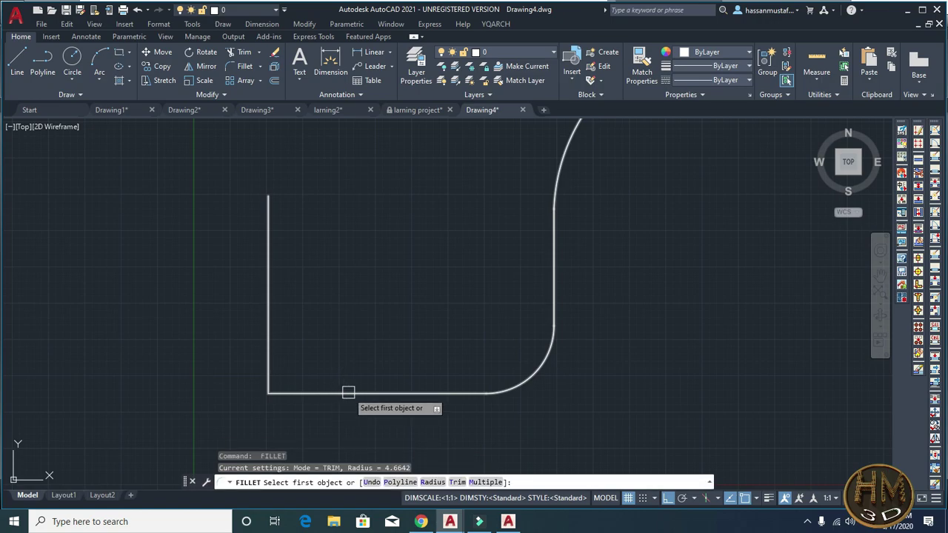
pyautogui.click(344, 393)
pyautogui.click(271, 341)
pyautogui.scroll(-3, 363, 314)
pyautogui.moveTo(363, 294); pyautogui.dragTo(355, 286, button='middle')
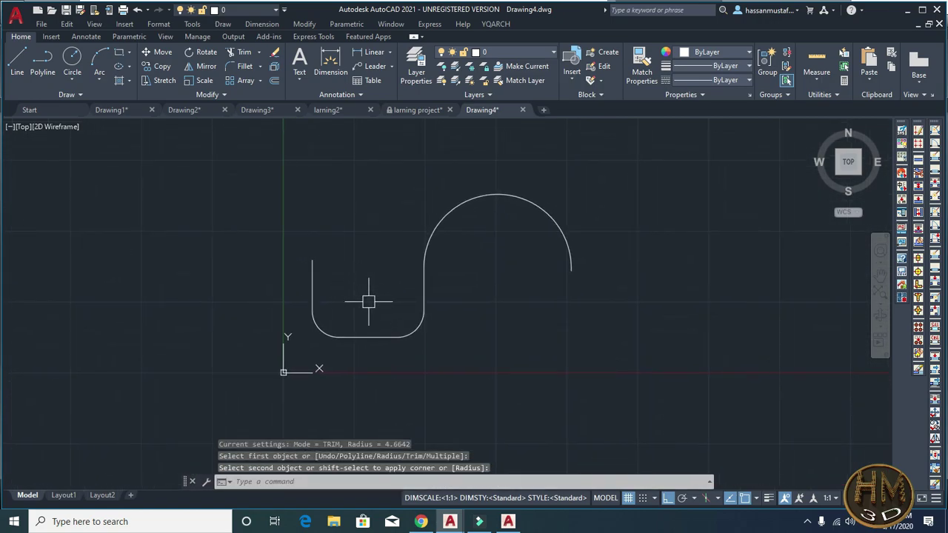
pyautogui.press('Escape')
pyautogui.scroll(2, 383, 317)
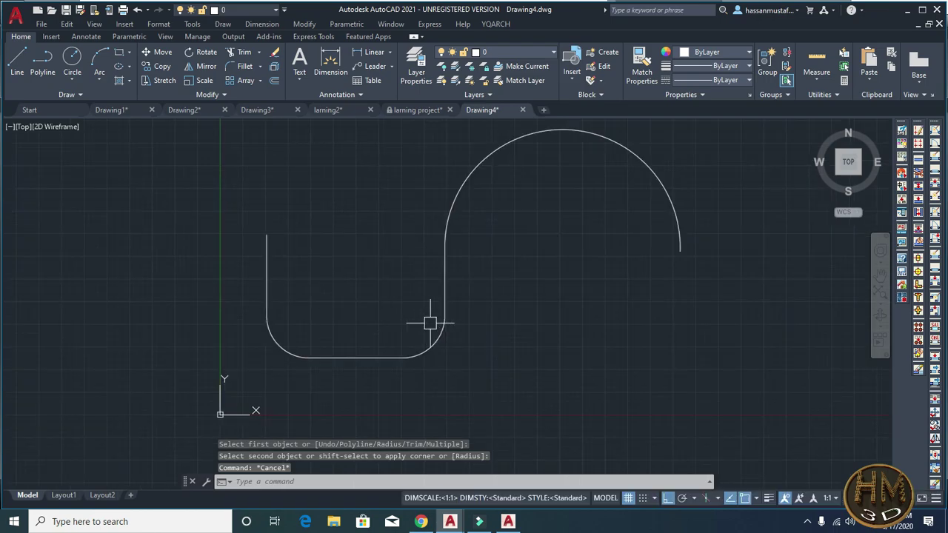
pyautogui.scroll(-3, 426, 263)
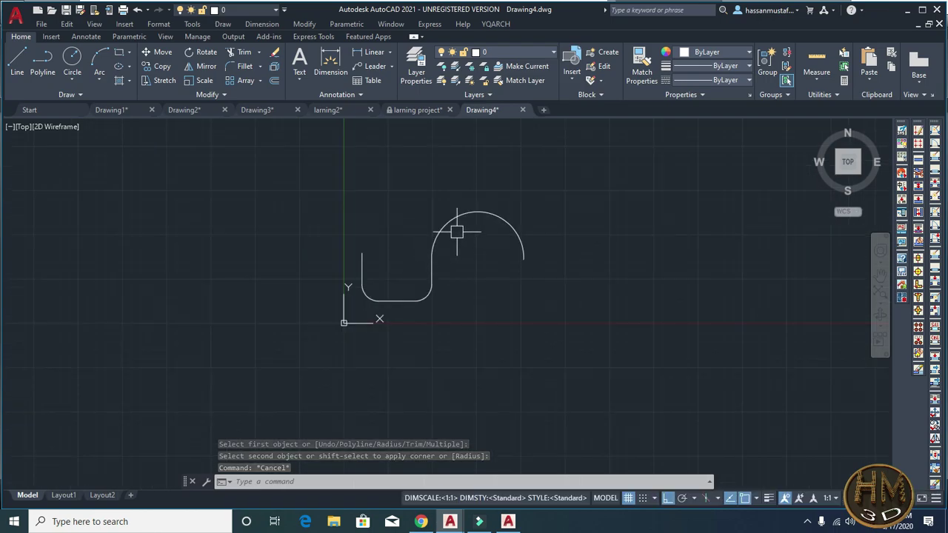
# Step: Offset the S path 4.5 units to its inner side
pyautogui.scroll(2, 437, 257)
pyautogui.scroll(2, 434, 254)
pyautogui.press('Escape')
pyautogui.press('Escape')
pyautogui.write('o')
pyautogui.press('Return')
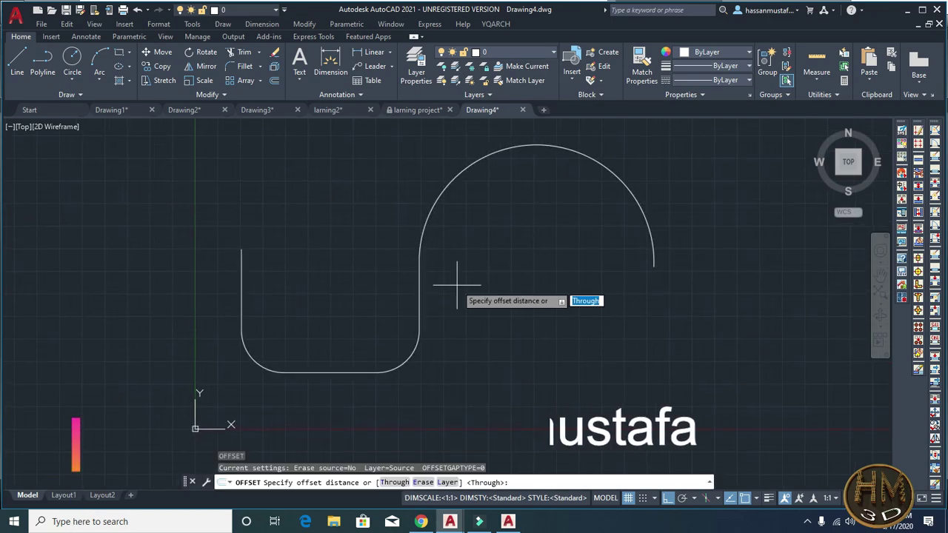
pyautogui.write('4.5')
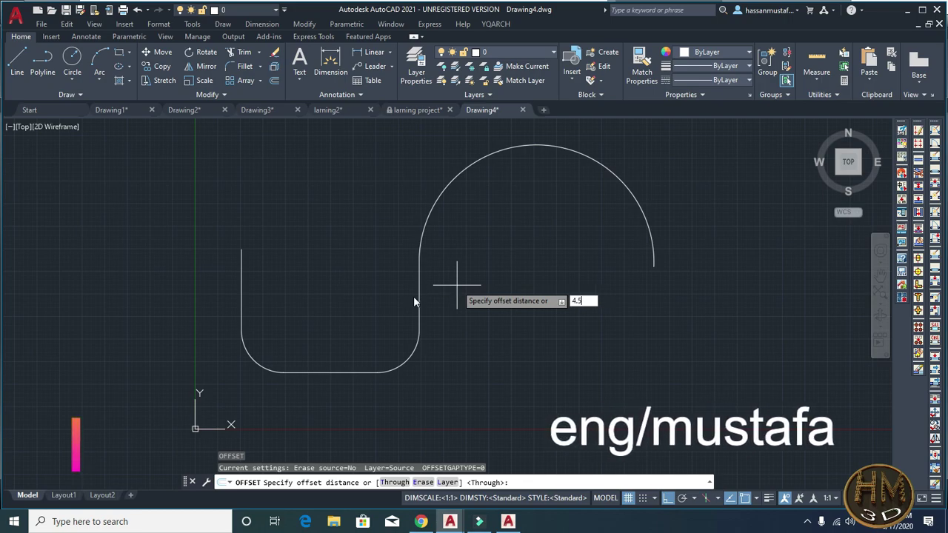
pyautogui.press('Return')
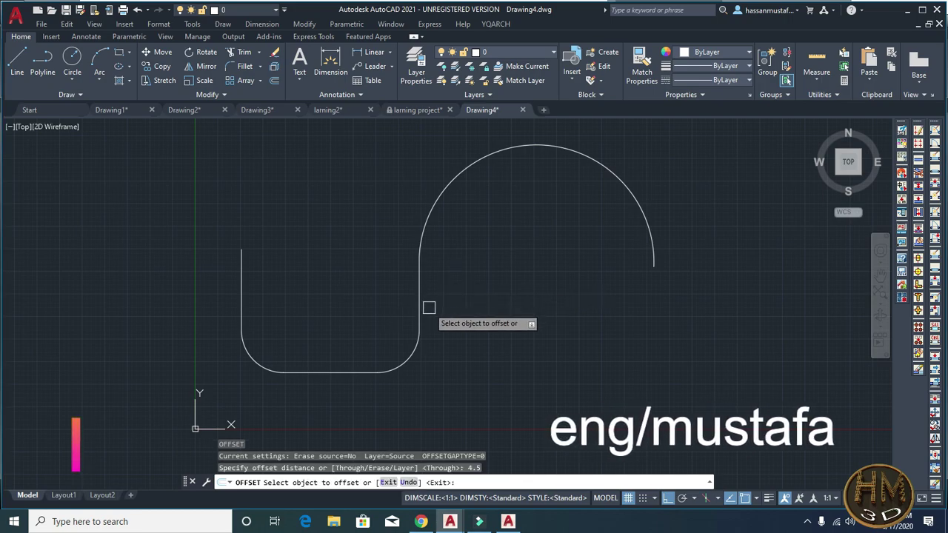
pyautogui.click(338, 371)
pyautogui.click(364, 284)
# Step: Offset the original path 4.5 units to its outer side
pyautogui.scroll(1, 381, 326)
pyautogui.scroll(2, 370, 348)
pyautogui.click(360, 363)
pyautogui.scroll(-4, 370, 382)
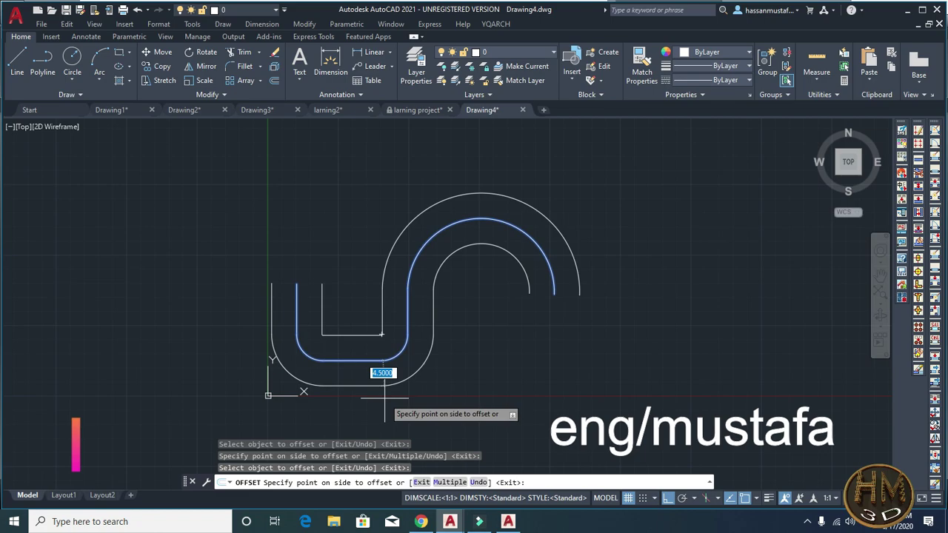
pyautogui.click(384, 397)
pyautogui.moveTo(384, 400); pyautogui.dragTo(390, 342, button='middle')
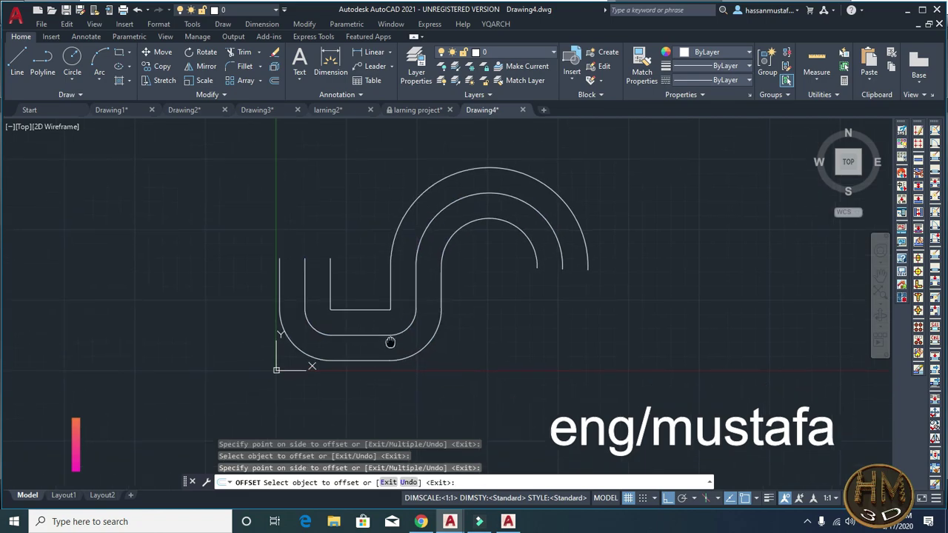
pyautogui.scroll(2, 374, 309)
pyautogui.scroll(2, 402, 308)
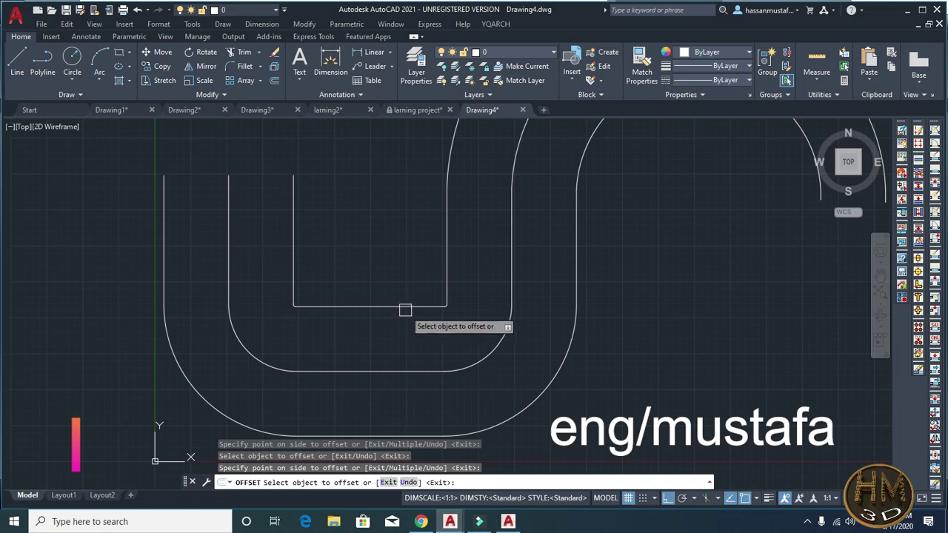
pyautogui.press('Escape')
pyautogui.moveTo(382, 334); pyautogui.dragTo(379, 342, button='middle')
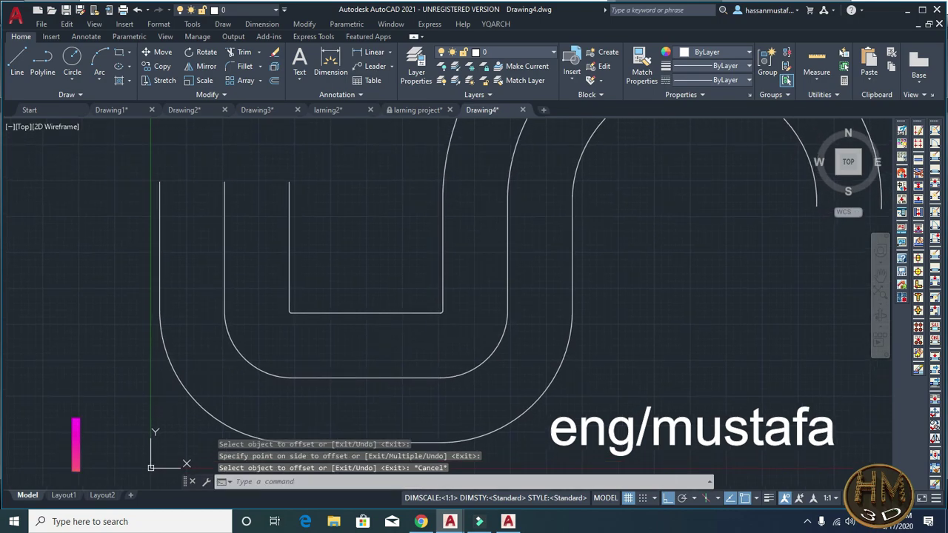
pyautogui.press('Escape')
pyautogui.press('Escape')
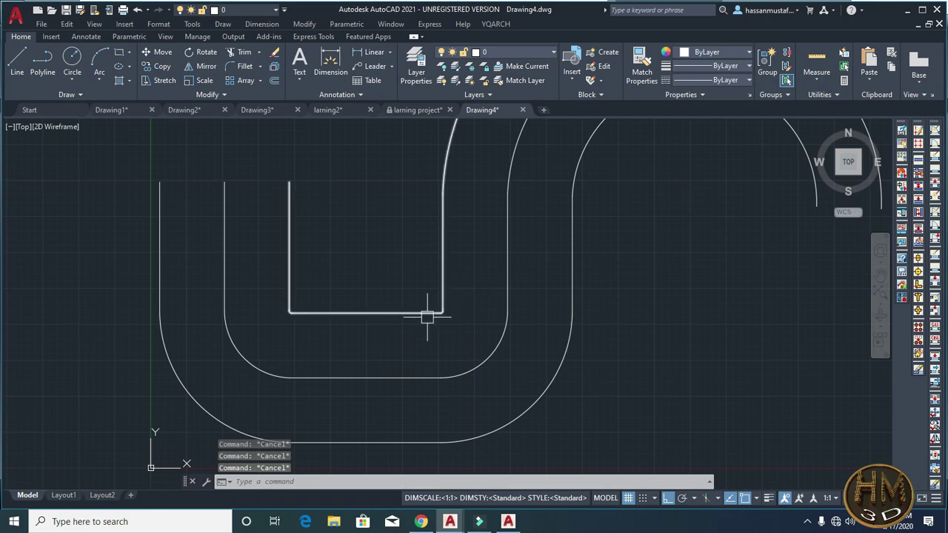
# Step: Fillet the inner U's bottom-right and bottom-left corners with a radius of about 2.49
pyautogui.write('f')
pyautogui.press('Return')
pyautogui.write('r')
pyautogui.press('Return')
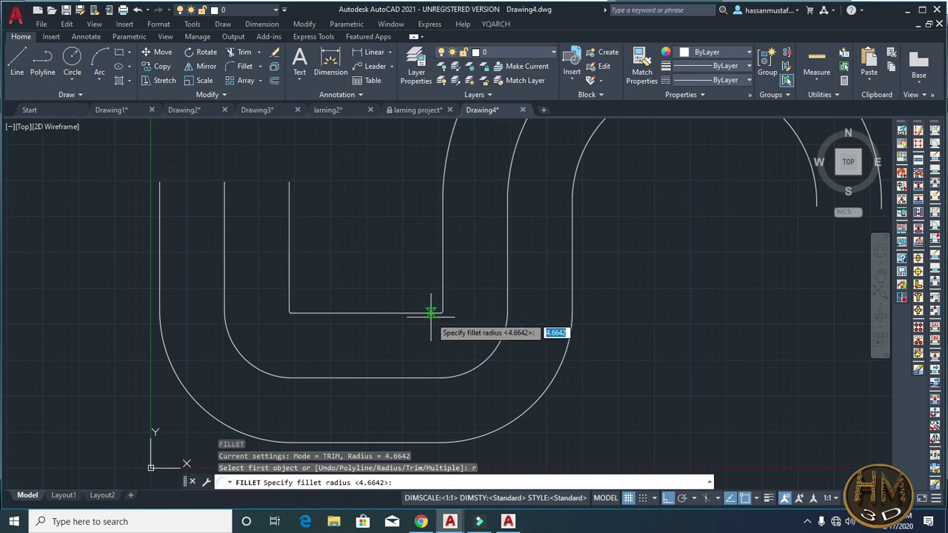
pyautogui.click(419, 313)
pyautogui.click(437, 313)
pyautogui.click(417, 314)
pyautogui.click(442, 288)
pyautogui.press('Return')
pyautogui.click(335, 319)
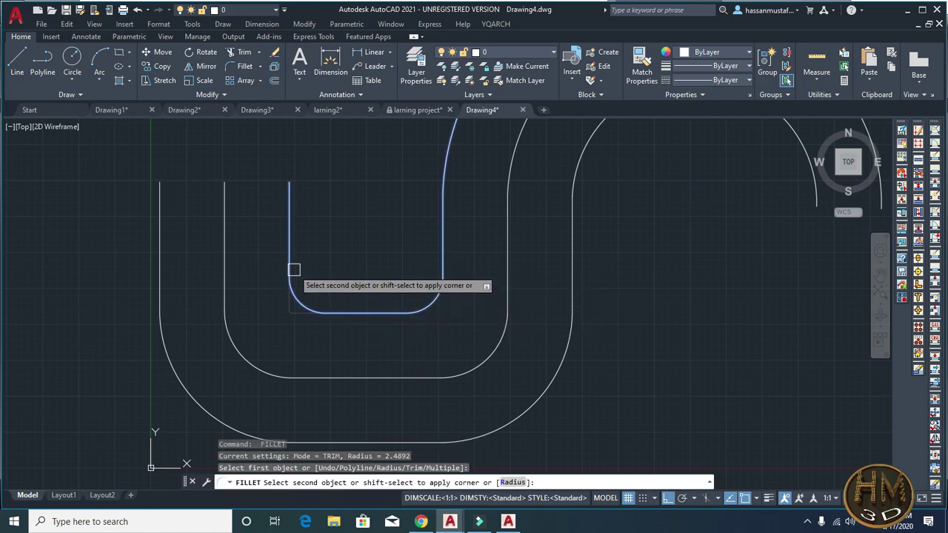
pyautogui.click(290, 270)
pyautogui.press('Escape')
# Step: Offset the inner U by 0.2 to create a thin parallel copy beside it
pyautogui.moveTo(438, 320); pyautogui.dragTo(426, 352, button='middle')
pyautogui.press('Escape')
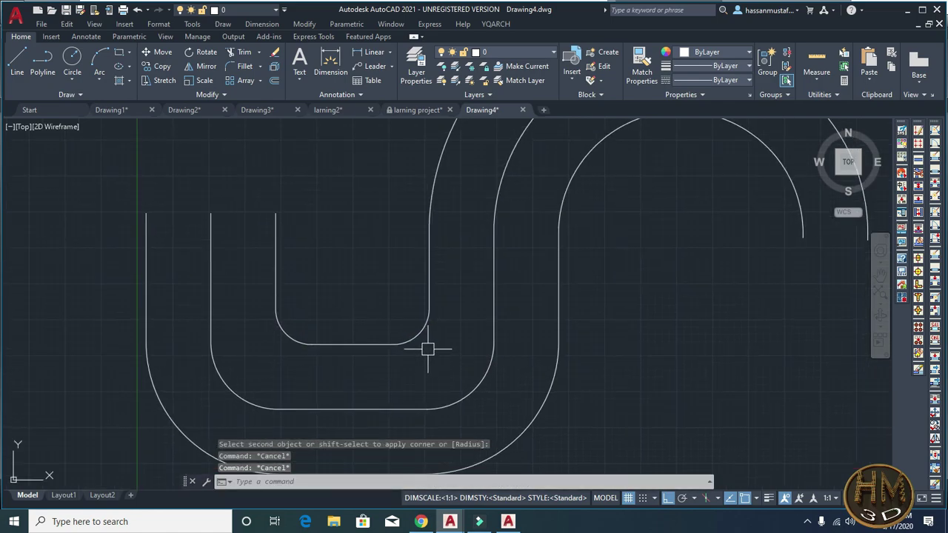
pyautogui.press('Escape')
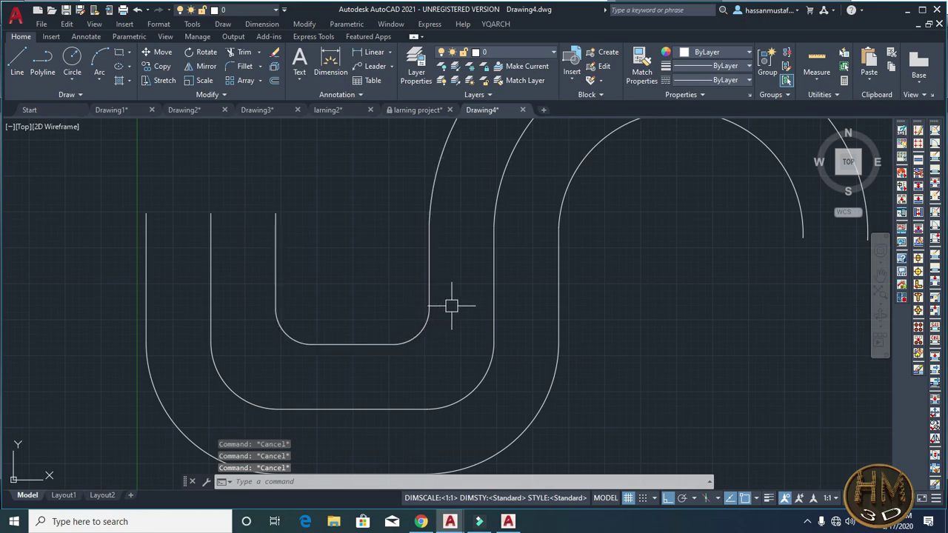
pyautogui.write('o')
pyautogui.press('Return')
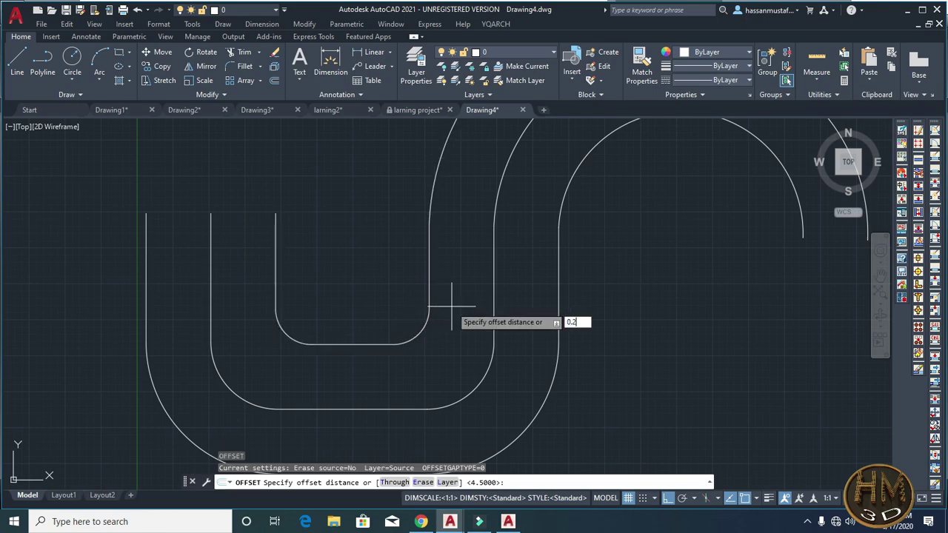
pyautogui.press('Return')
pyautogui.click(385, 345)
pyautogui.click(379, 318)
pyautogui.press('Escape')
pyautogui.press('Escape')
# Step: Offset the inner U by 1.5 to place a copy inside it
pyautogui.moveTo(395, 364); pyautogui.dragTo(401, 376, button='middle')
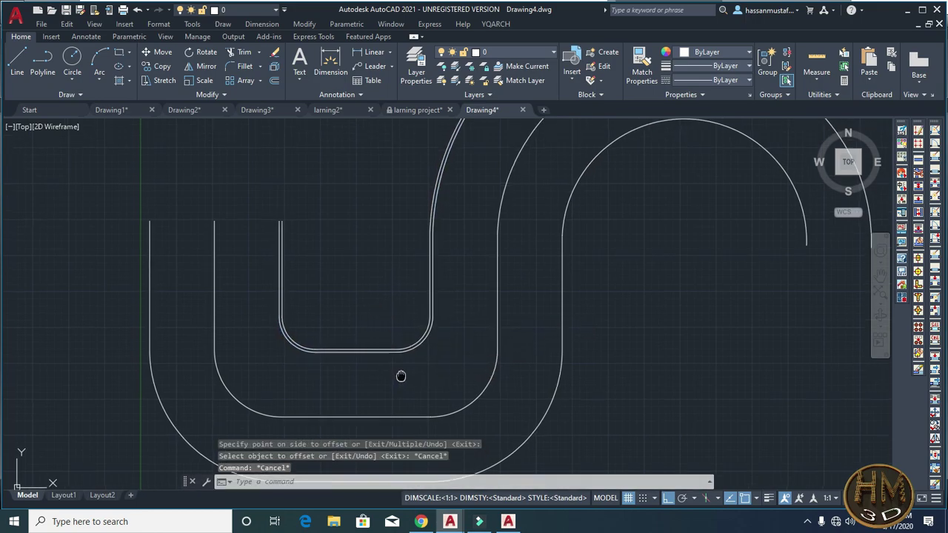
pyautogui.scroll(2, 400, 377)
pyautogui.write('o')
pyautogui.press('Return')
pyautogui.write('1.5')
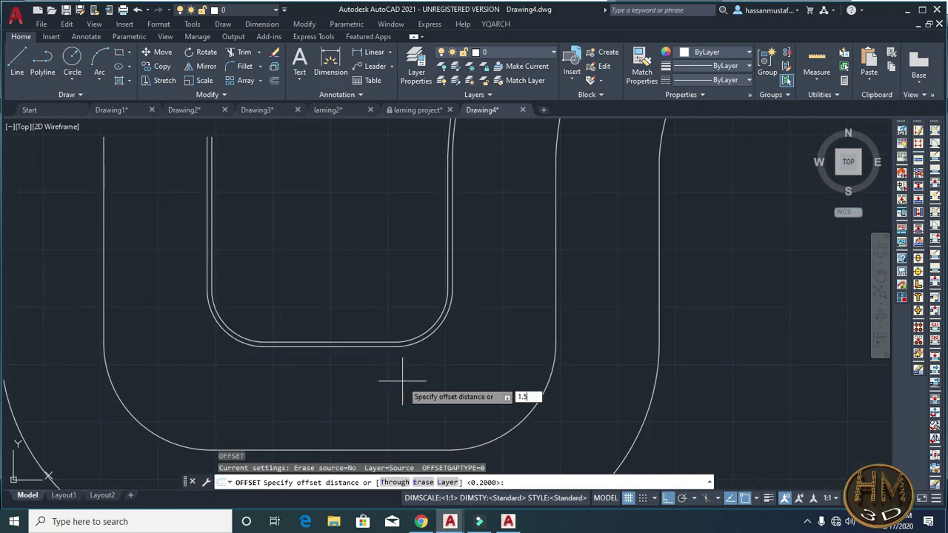
pyautogui.press('Return')
pyautogui.click(359, 343)
pyautogui.click(367, 268)
pyautogui.press('Escape')
# Step: Offset another inner curve toward its inner side using a distance picked on screen
pyautogui.write('o')
pyautogui.press('Return')
pyautogui.scroll(2, 345, 333)
pyautogui.click(338, 338)
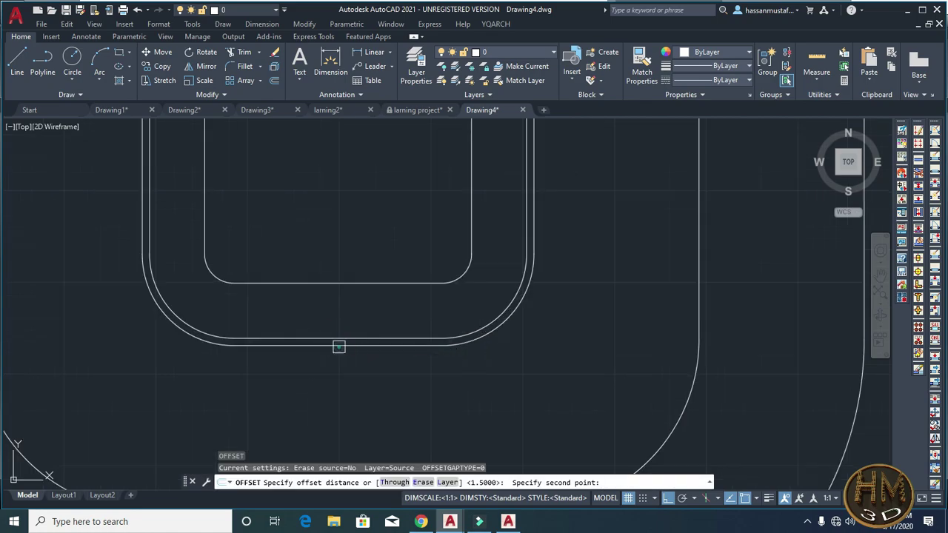
pyautogui.click(339, 343)
pyautogui.click(343, 281)
pyautogui.click(343, 241)
pyautogui.scroll(-2, 333, 268)
pyautogui.moveTo(332, 268)
pyautogui.mouseDown(button='middle')
pyautogui.moveTo(349, 303)
pyautogui.moveTo(398, 284)
pyautogui.moveTo(345, 224)
pyautogui.mouseUp(button='middle')
pyautogui.press('Escape')
pyautogui.moveTo(396, 306); pyautogui.dragTo(405, 303, button='middle')
pyautogui.press('Escape')
pyautogui.press('Escape')
# Step: Offset the outer curve with a thin parallel copy using a picked distance
pyautogui.write('o')
pyautogui.press('Return')
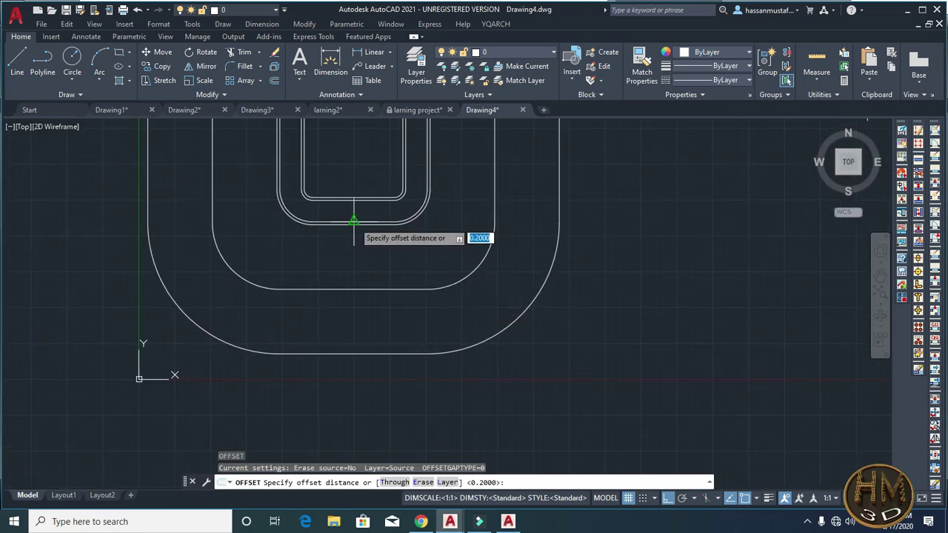
pyautogui.scroll(2, 355, 222)
pyautogui.click(342, 224)
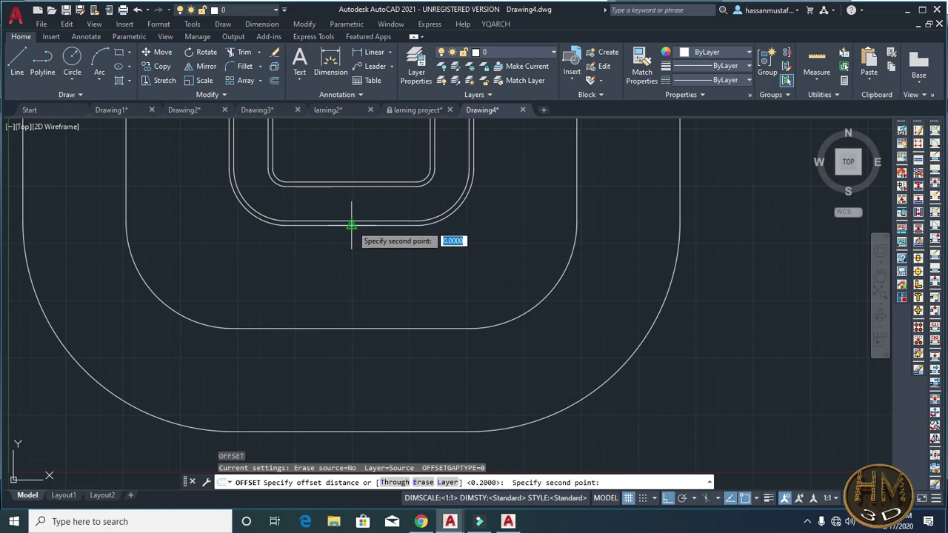
pyautogui.click(353, 215)
pyautogui.scroll(-2, 354, 216)
pyautogui.click(339, 346)
pyautogui.click(328, 391)
# Step: Add a second thin offset copy outside the outer curve with a newly picked distance
pyautogui.press('Return')
pyautogui.press('Return')
pyautogui.scroll(4, 345, 223)
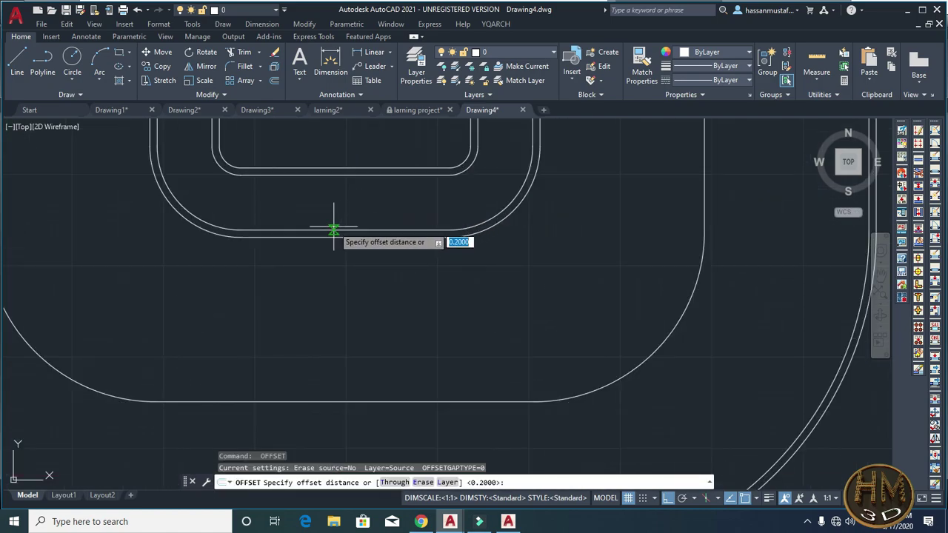
pyautogui.click(332, 231)
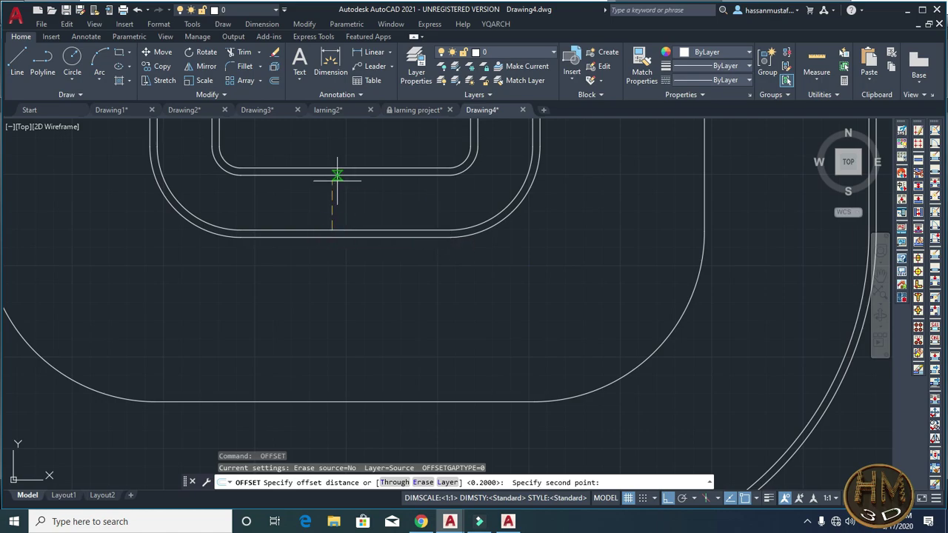
pyautogui.click(330, 177)
pyautogui.scroll(-3, 330, 178)
pyautogui.scroll(2, 341, 348)
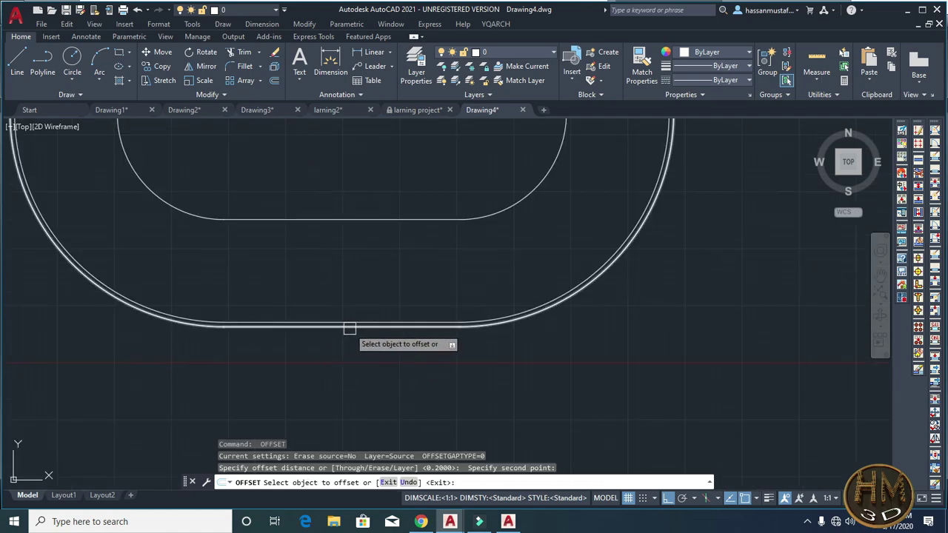
pyautogui.click(345, 332)
pyautogui.click(334, 389)
pyautogui.press('Escape')
# Step: Offset the lower outer curve outward with a thin copy, then view the whole track
pyautogui.scroll(-2, 357, 248)
pyautogui.scroll(3, 358, 248)
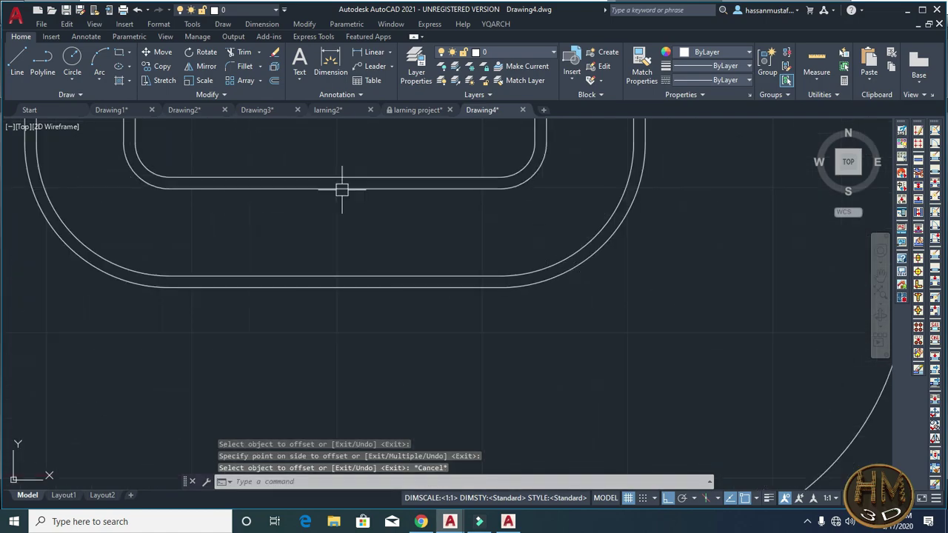
pyautogui.press('Return')
pyautogui.click(335, 188)
pyautogui.click(334, 179)
pyautogui.scroll(-3, 380, 266)
pyautogui.scroll(4, 345, 372)
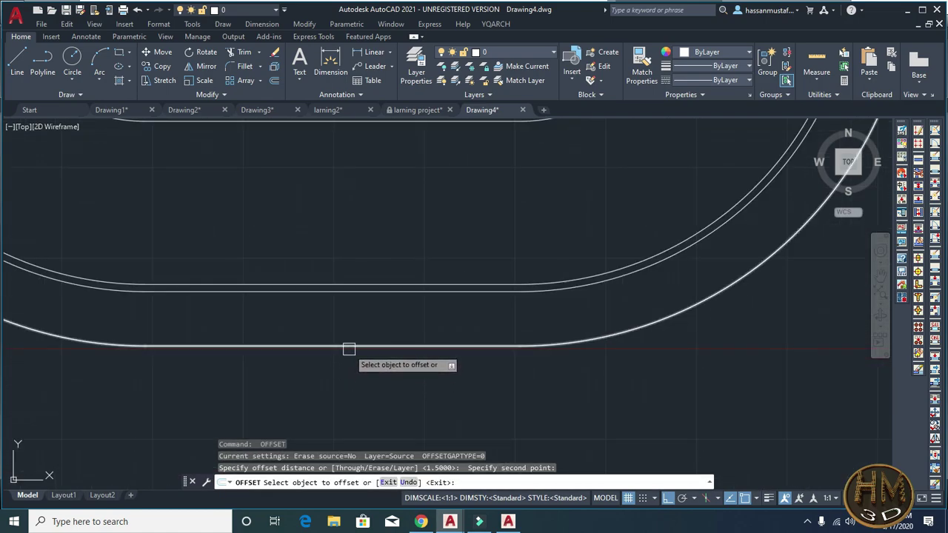
pyautogui.click(347, 345)
pyautogui.click(339, 393)
pyautogui.scroll(-3, 339, 393)
pyautogui.moveTo(373, 372); pyautogui.dragTo(391, 352, button='middle')
pyautogui.press('Escape')
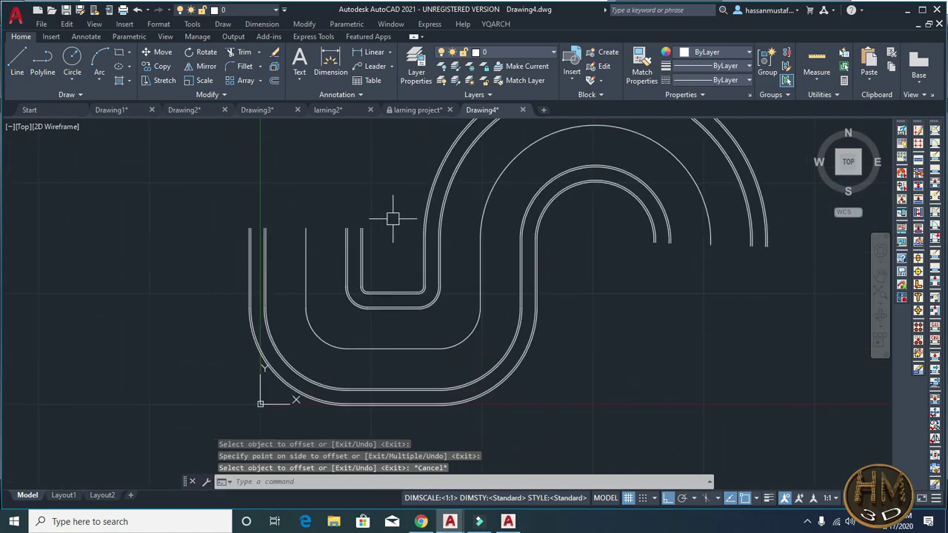
# Step: Draw a short line capping the top open end of the first edge strip
pyautogui.press('Escape')
pyautogui.press('Escape')
pyautogui.press('Escape')
pyautogui.write('l')
pyautogui.press('Return')
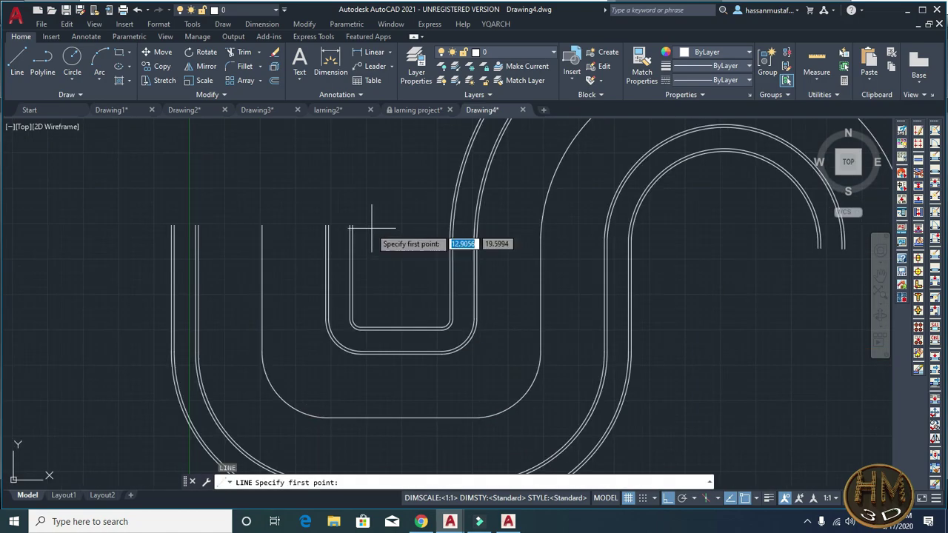
pyautogui.scroll(3, 372, 217)
pyautogui.scroll(3, 324, 216)
pyautogui.click(321, 219)
pyautogui.press('Escape')
pyautogui.moveTo(348, 209); pyautogui.dragTo(478, 226, button='middle')
pyautogui.press('Return')
pyautogui.click(276, 237)
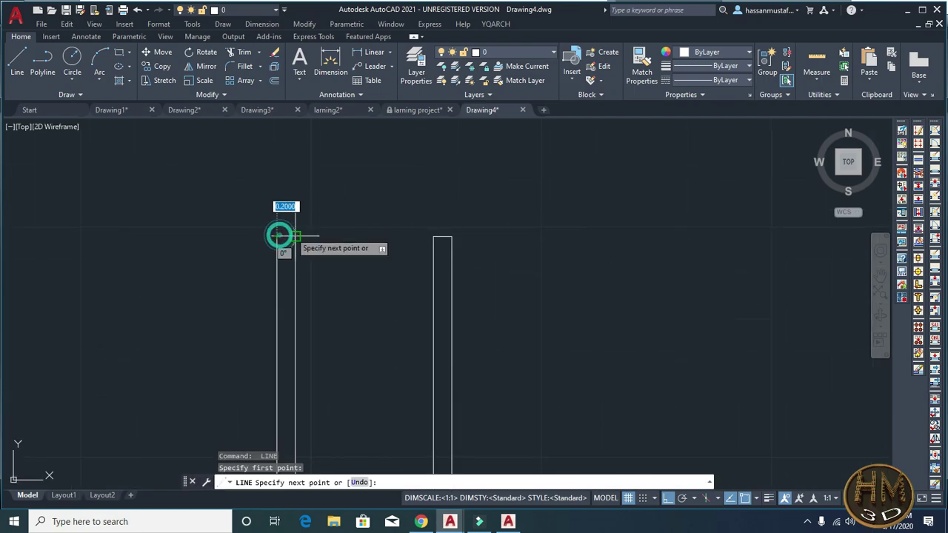
pyautogui.click(297, 228)
pyautogui.press('Escape')
# Step: Cap the top end of the U-shaped strip with a connecting line
pyautogui.scroll(-3, 296, 229)
pyautogui.moveTo(330, 230)
pyautogui.mouseDown(button='middle')
pyautogui.moveTo(386, 193)
pyautogui.moveTo(372, 195)
pyautogui.mouseUp(button='middle')
pyautogui.scroll(-3, 384, 198)
pyautogui.scroll(1, 402, 207)
pyautogui.scroll(2, 456, 232)
pyautogui.scroll(2, 461, 225)
pyautogui.press('Return')
pyautogui.click(459, 217)
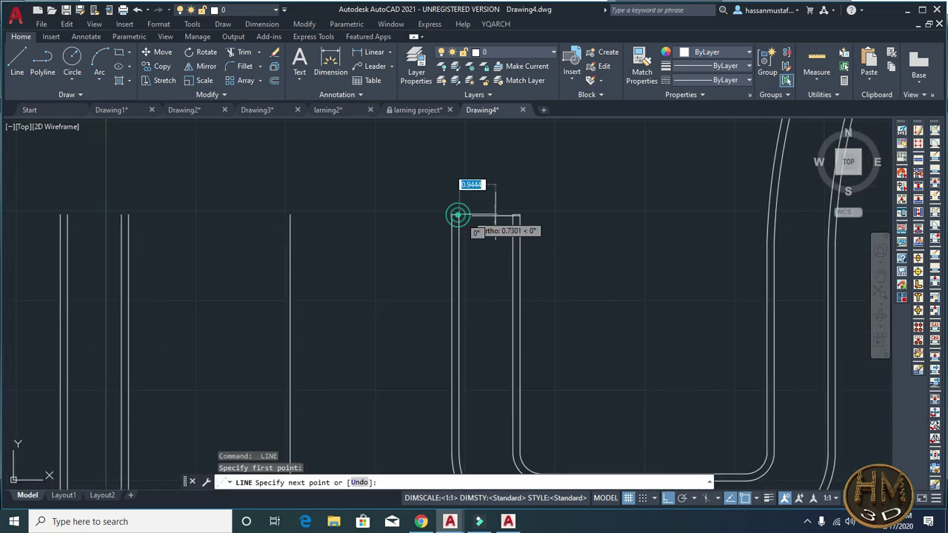
pyautogui.click(515, 216)
pyautogui.press('Escape')
# Step: Close off the top of the next strip end with a short line
pyautogui.moveTo(372, 203); pyautogui.dragTo(493, 220, button='middle')
pyautogui.scroll(-2, 328, 233)
pyautogui.scroll(2, 313, 220)
pyautogui.scroll(1, 286, 212)
pyautogui.moveTo(286, 211); pyautogui.dragTo(351, 224, button='middle')
pyautogui.press('Return')
pyautogui.scroll(1, 351, 224)
pyautogui.click(334, 231)
pyautogui.click(353, 231)
pyautogui.press('Escape')
# Step: Draw a line from the left strip end across to close that strip's top
pyautogui.press('Return')
pyautogui.click(198, 231)
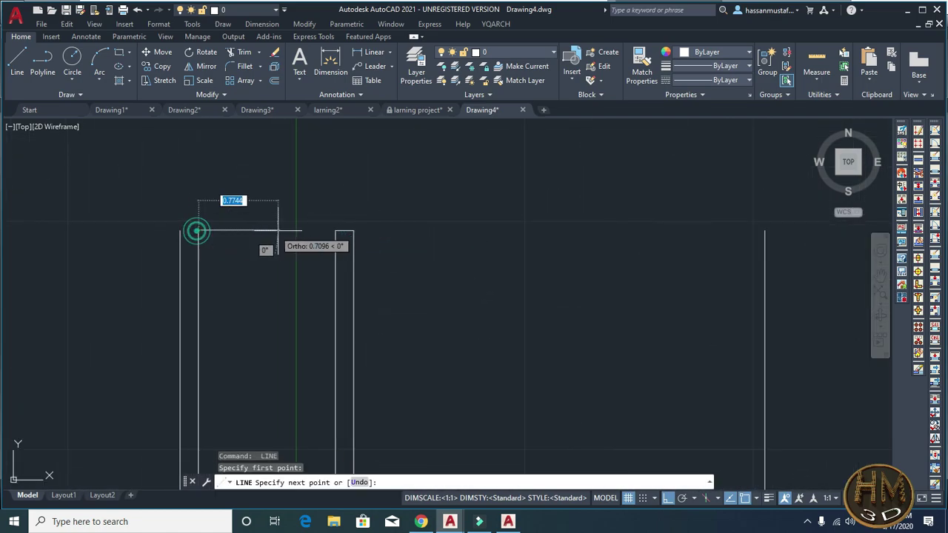
pyautogui.click(335, 231)
pyautogui.press('Escape')
# Step: Join the two curve ends on the U's right side with a closing line
pyautogui.press('Return')
pyautogui.click(186, 224)
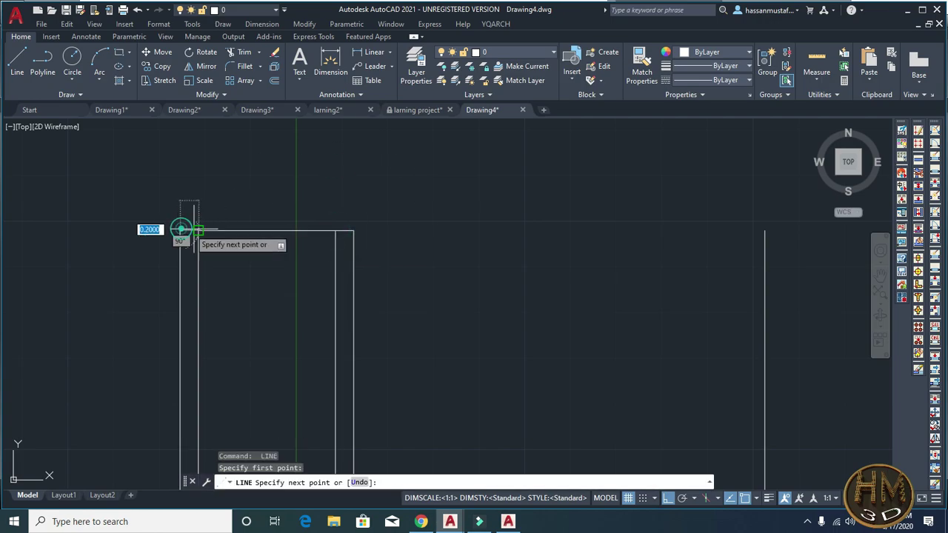
pyautogui.press('Escape')
pyautogui.scroll(-3, 185, 235)
pyautogui.scroll(-1, 355, 274)
pyautogui.scroll(3, 355, 274)
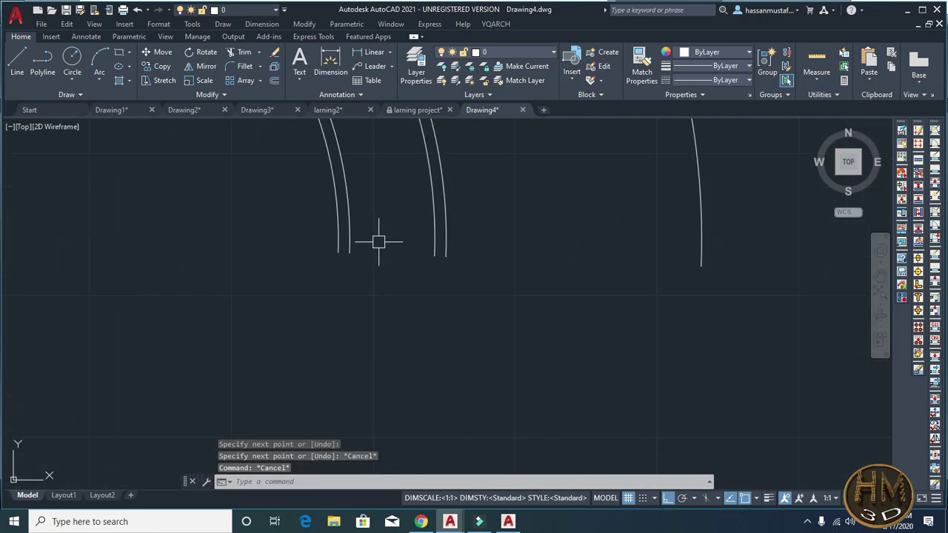
pyautogui.scroll(1, 377, 239)
pyautogui.press('Return')
pyautogui.click(339, 252)
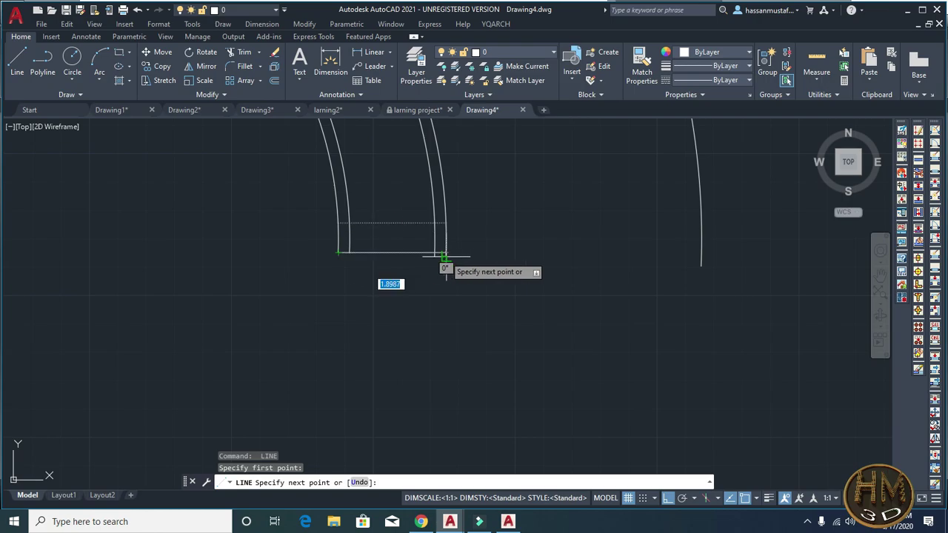
pyautogui.press('Escape')
pyautogui.press('Return')
pyautogui.click(350, 252)
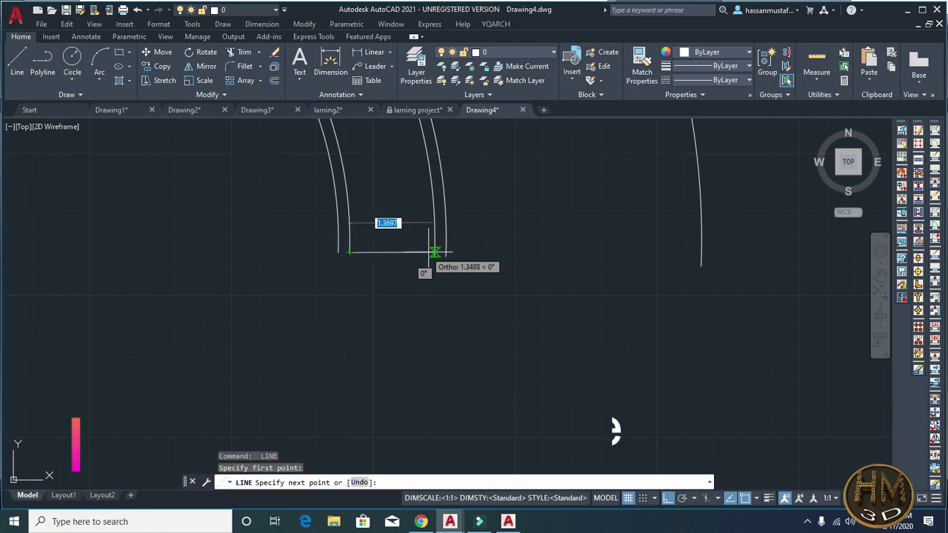
pyautogui.click(434, 257)
pyautogui.press('Escape')
# Step: Add a short closing segment at the next curve end
pyautogui.press('Return')
pyautogui.scroll(4, 347, 258)
pyautogui.click(346, 258)
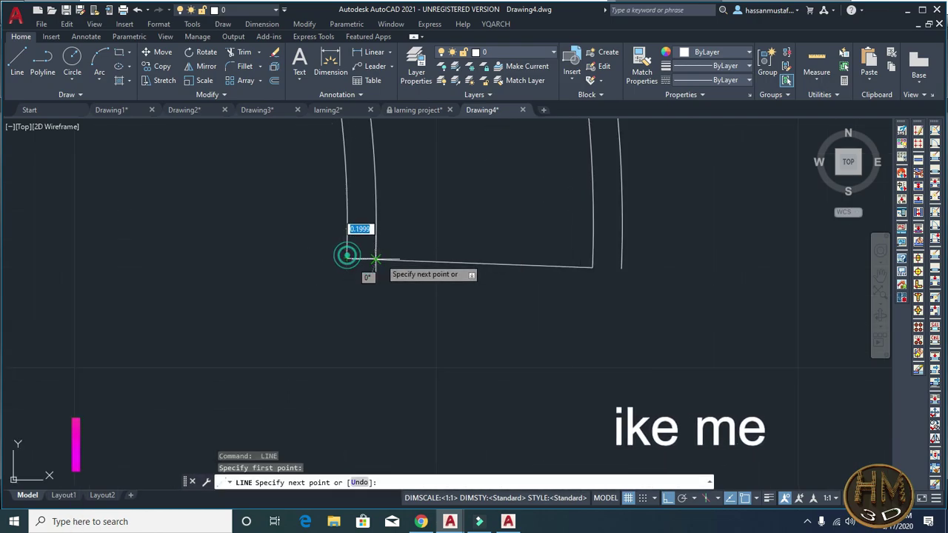
pyautogui.click(383, 260)
pyautogui.press('Escape')
pyautogui.scroll(-2, 425, 291)
pyautogui.press('Return')
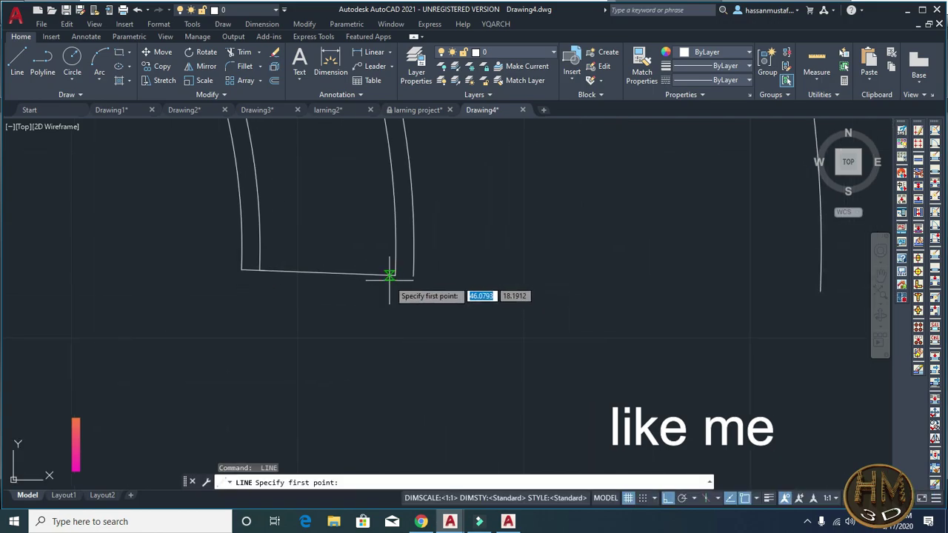
pyautogui.click(395, 275)
pyautogui.press('Escape')
pyautogui.scroll(-2, 356, 284)
pyautogui.moveTo(485, 303); pyautogui.dragTo(484, 299, button='middle')
pyautogui.scroll(2, 484, 298)
# Step: Connect the bottom line's end to the right curve end and to the inner curve end
pyautogui.press('Return')
pyautogui.click(480, 278)
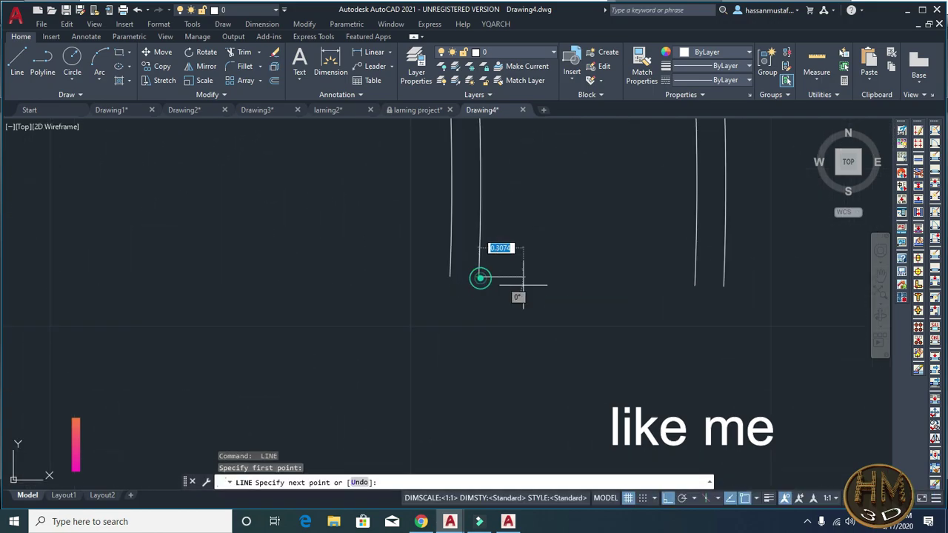
pyautogui.click(695, 283)
pyautogui.press('Escape')
pyautogui.press('Return')
pyautogui.click(449, 277)
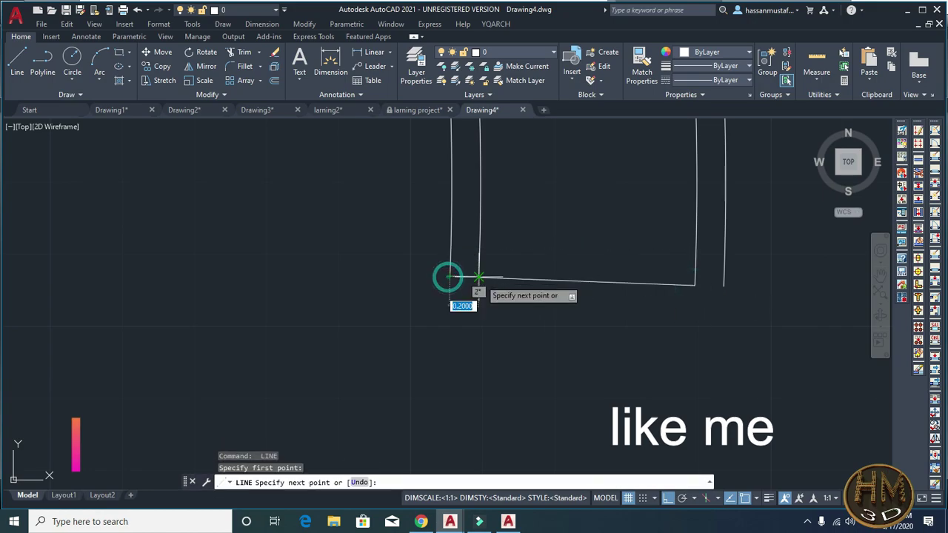
pyautogui.click(480, 278)
pyautogui.press('Escape')
# Step: Link the other inner curve end to the bottom-right corner with a short line
pyautogui.moveTo(722, 297); pyautogui.dragTo(603, 318, button='middle')
pyautogui.press('Return')
pyautogui.click(576, 306)
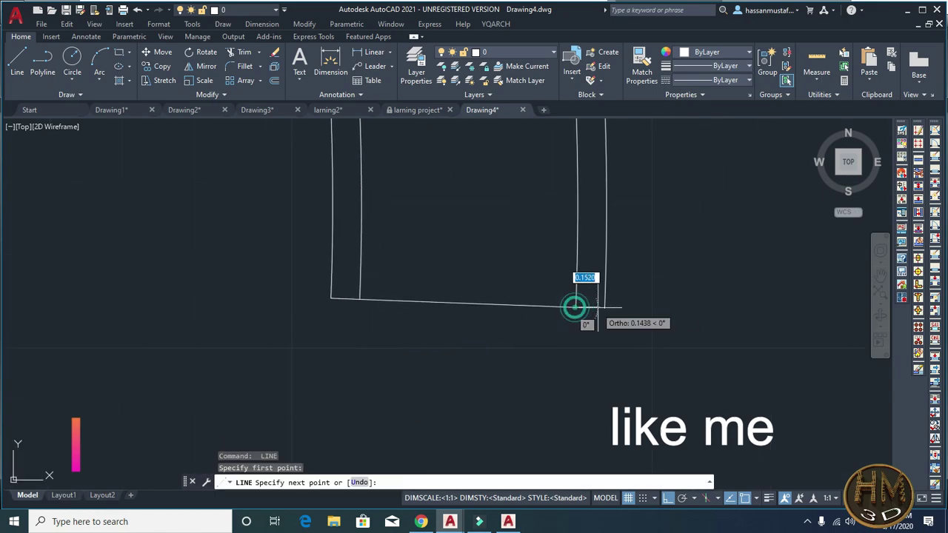
pyautogui.click(605, 304)
pyautogui.press('Escape')
# Step: Zoom out to show the whole track and select the inner S-shaped centre line
pyautogui.scroll(-2, 582, 279)
pyautogui.scroll(-2, 581, 279)
pyautogui.moveTo(582, 278); pyautogui.dragTo(604, 268, button='middle')
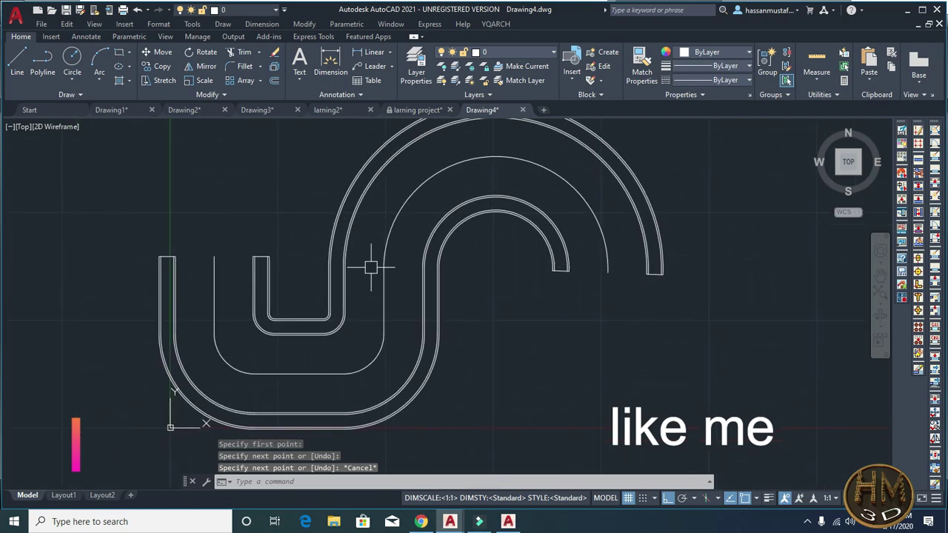
pyautogui.press('Escape')
pyautogui.moveTo(380, 282); pyautogui.dragTo(376, 262, button='middle')
pyautogui.press('Escape')
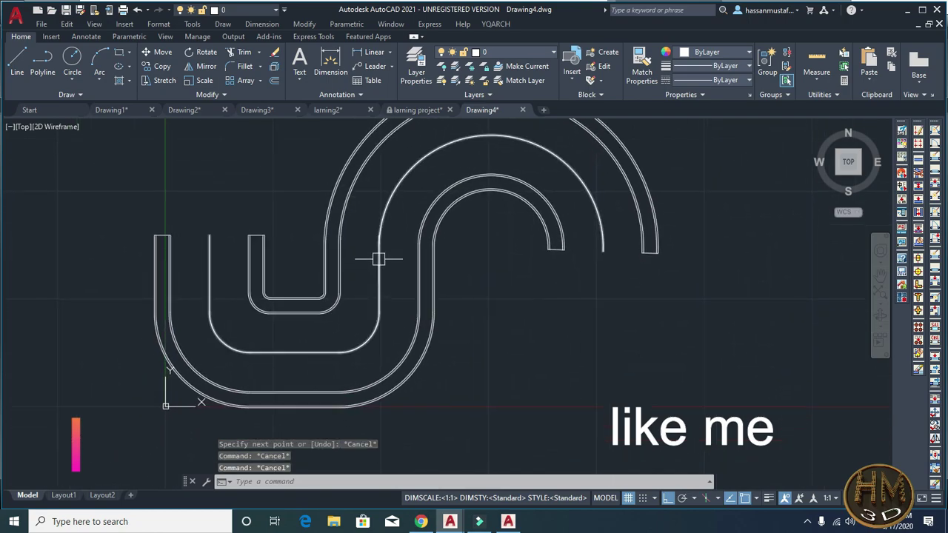
pyautogui.click(378, 259)
# Step: Through Linetype > Other..., load ACAD_ISO03W100 (ISO dash space) and close the Linetype Manager
pyautogui.moveTo(386, 214); pyautogui.dragTo(370, 266, button='middle')
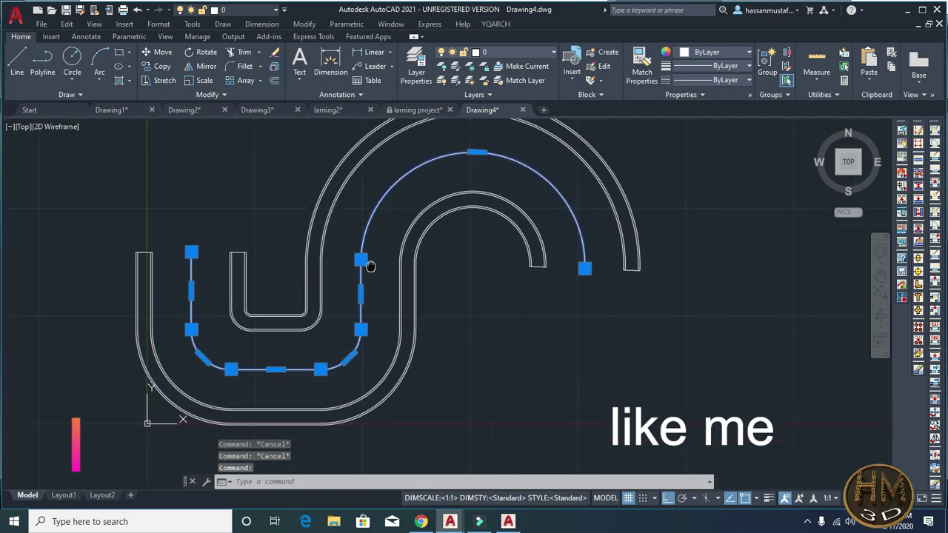
pyautogui.click(747, 80)
pyautogui.click(685, 141)
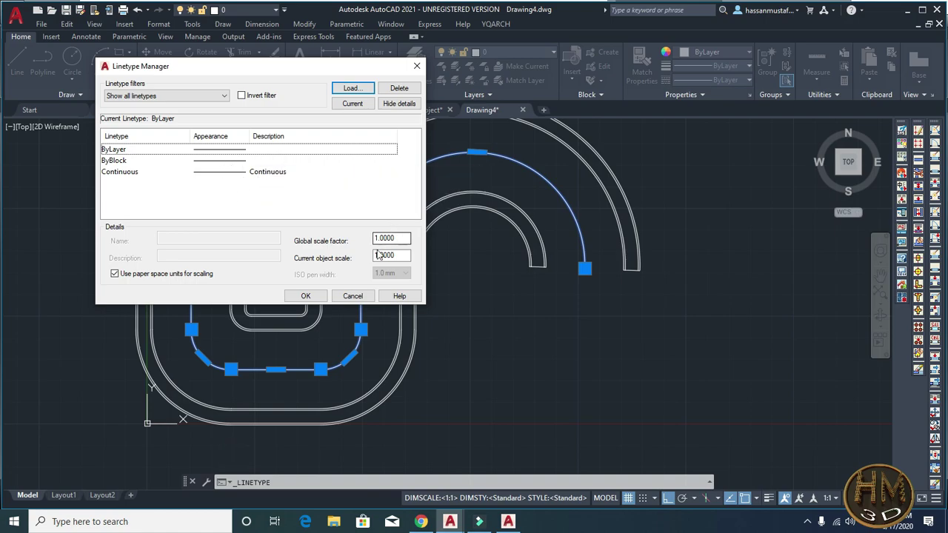
pyautogui.click(352, 88)
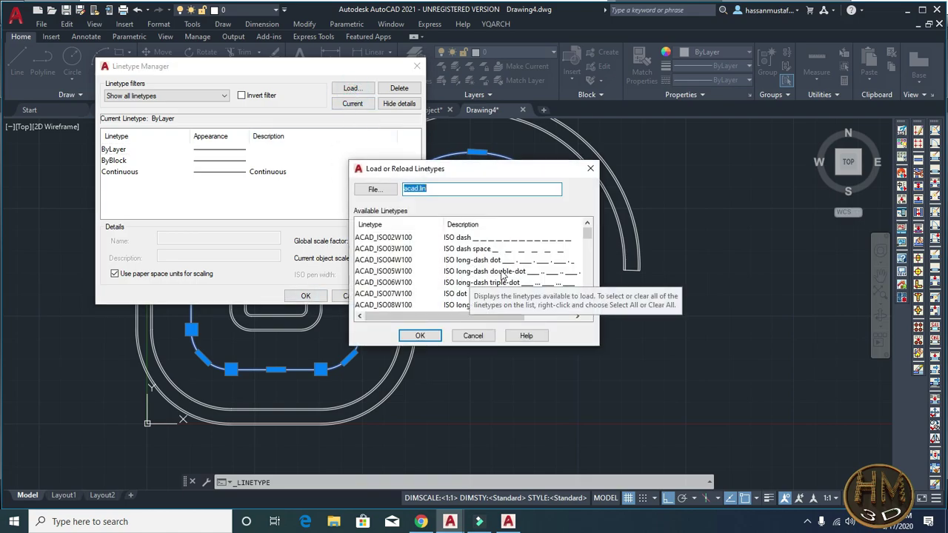
pyautogui.click(467, 252)
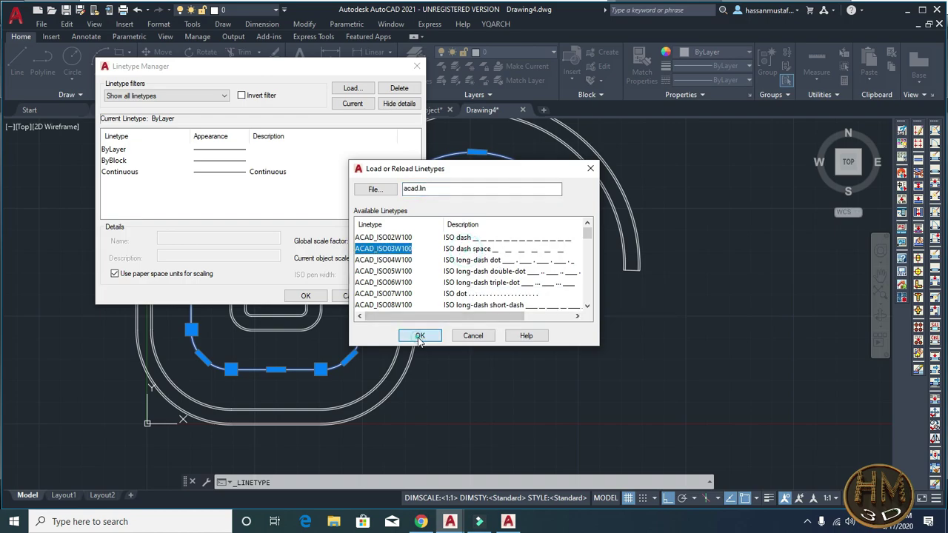
pyautogui.click(419, 336)
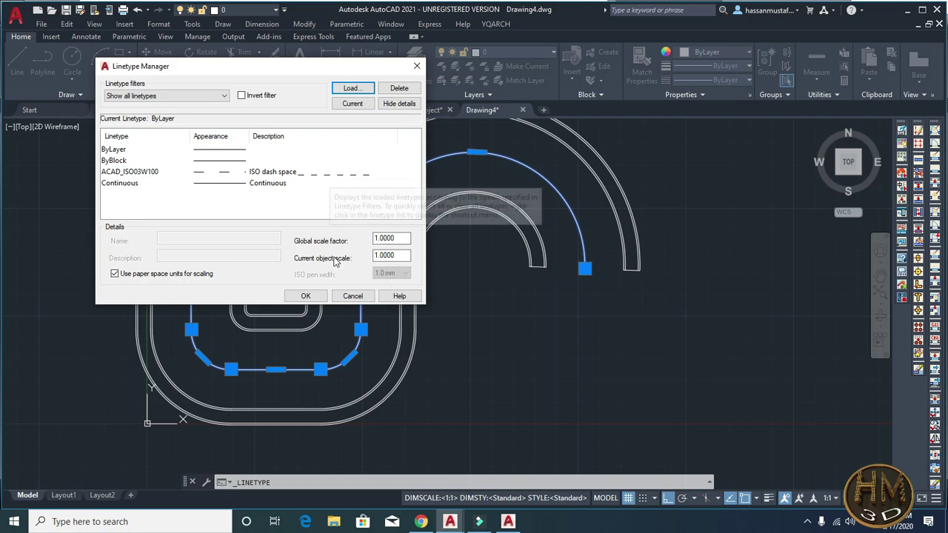
pyautogui.click(306, 296)
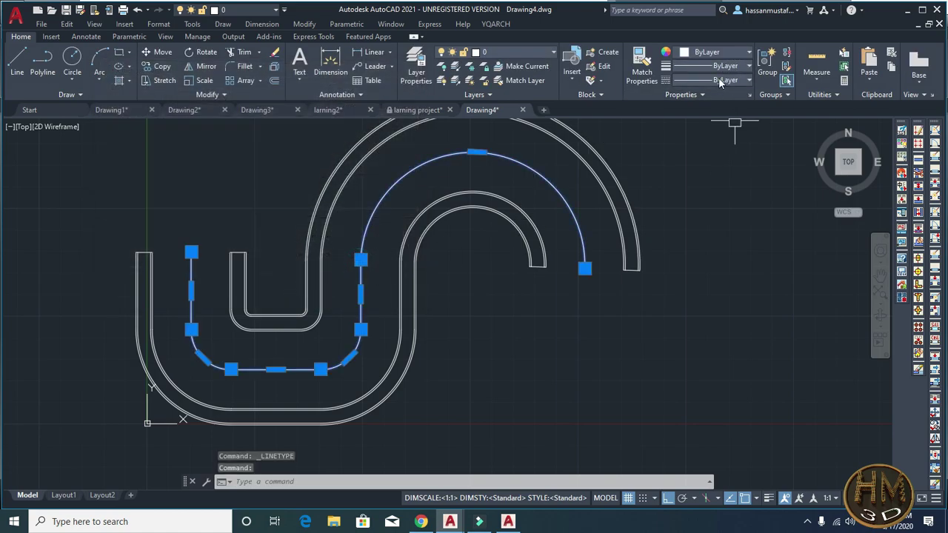
# Step: Assign the ACAD_ISO03W100 linetype to the selected centre line
pyautogui.click(743, 79)
pyautogui.click(724, 121)
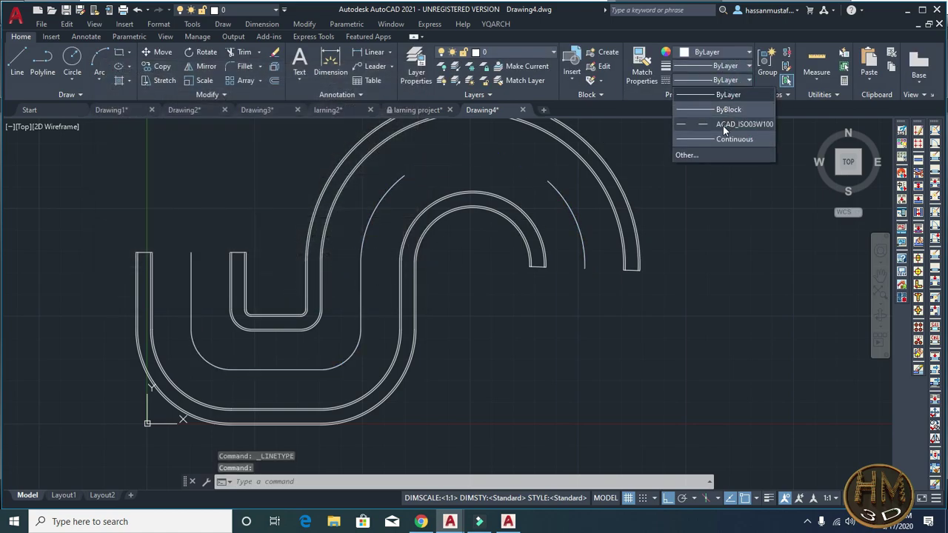
pyautogui.click(574, 211)
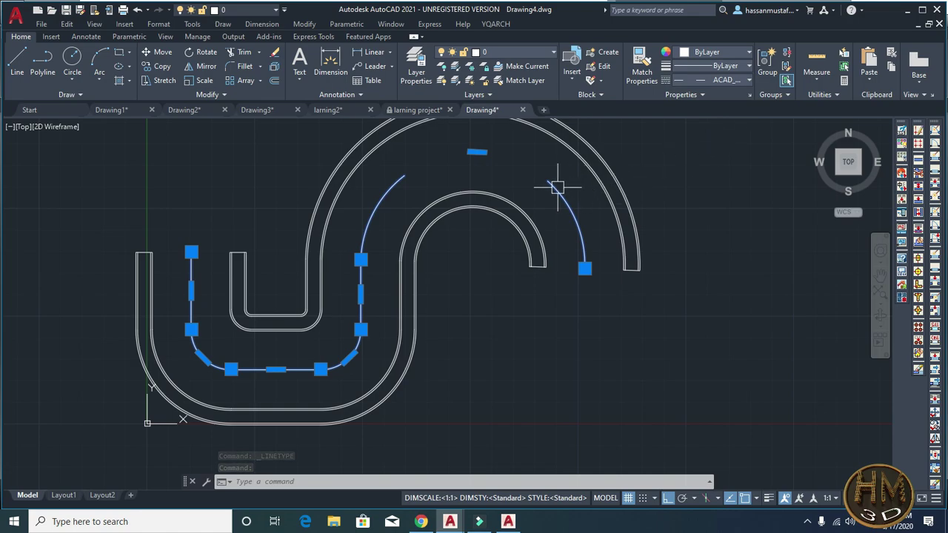
# Step: In the Linetype Manager, pick ACAD_ISO03W100 and select the global scale factor field
pyautogui.click(729, 82)
pyautogui.click(725, 80)
pyautogui.click(726, 80)
pyautogui.click(685, 155)
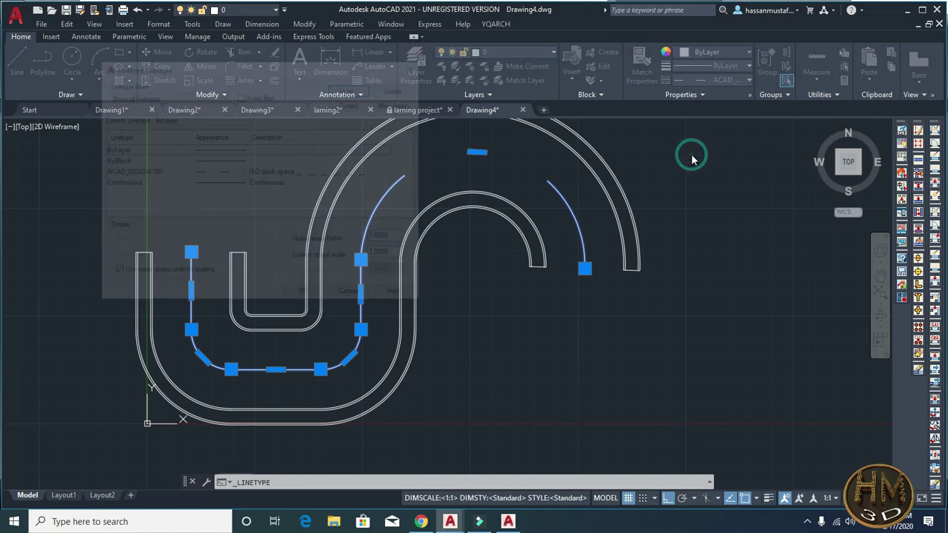
pyautogui.click(318, 174)
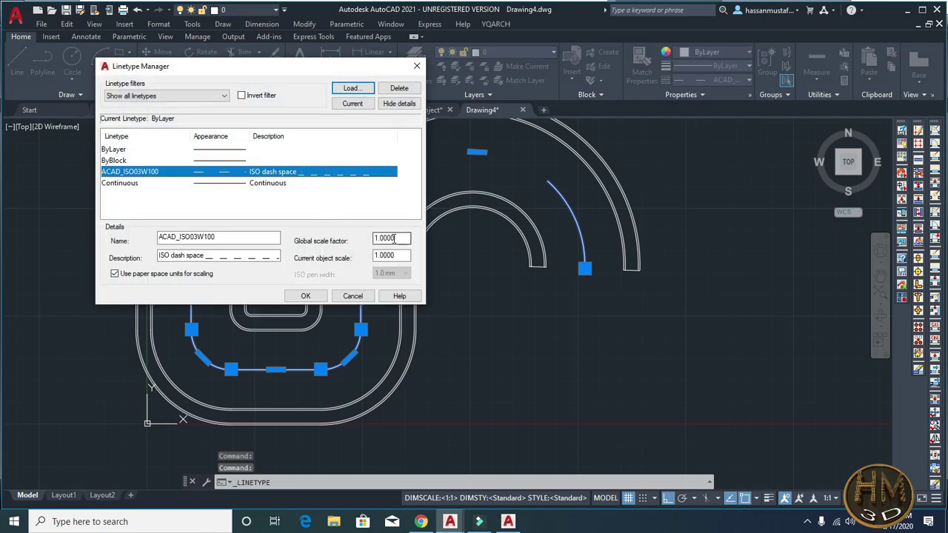
pyautogui.moveTo(395, 237); pyautogui.dragTo(333, 245)
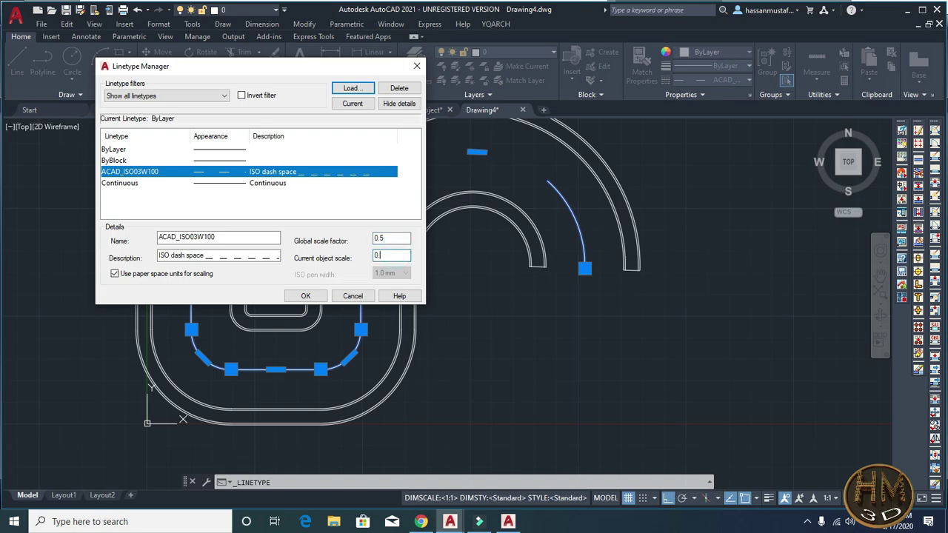
pyautogui.write('.5')
pyautogui.press('Return')
# Step: Reload ACAD_ISO03W100 from the load list and close the Linetype Manager
pyautogui.click(419, 335)
pyautogui.click(521, 284)
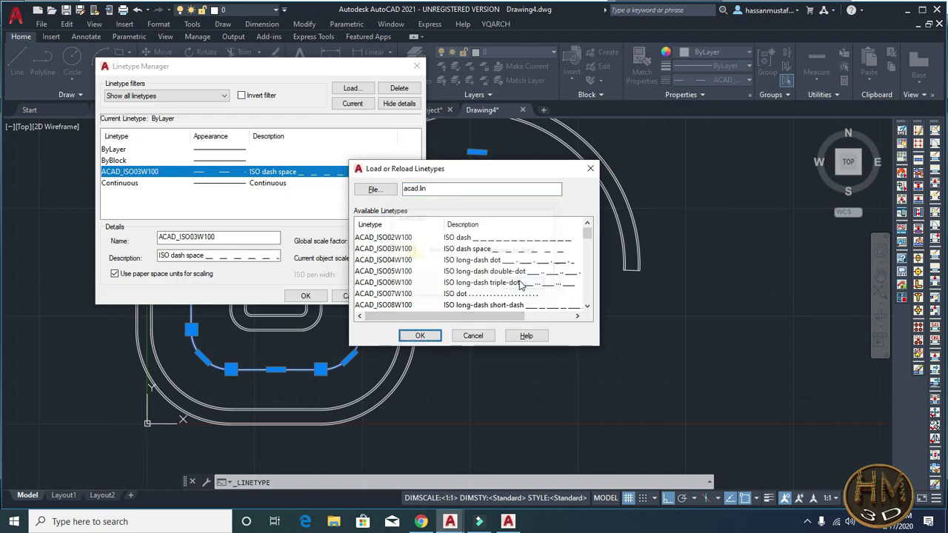
pyautogui.click(507, 250)
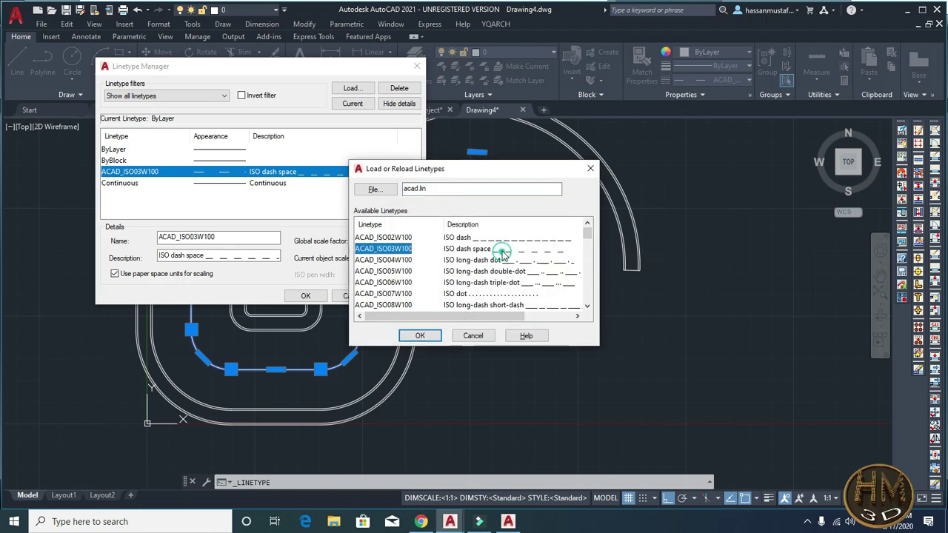
pyautogui.click(419, 336)
pyautogui.click(427, 231)
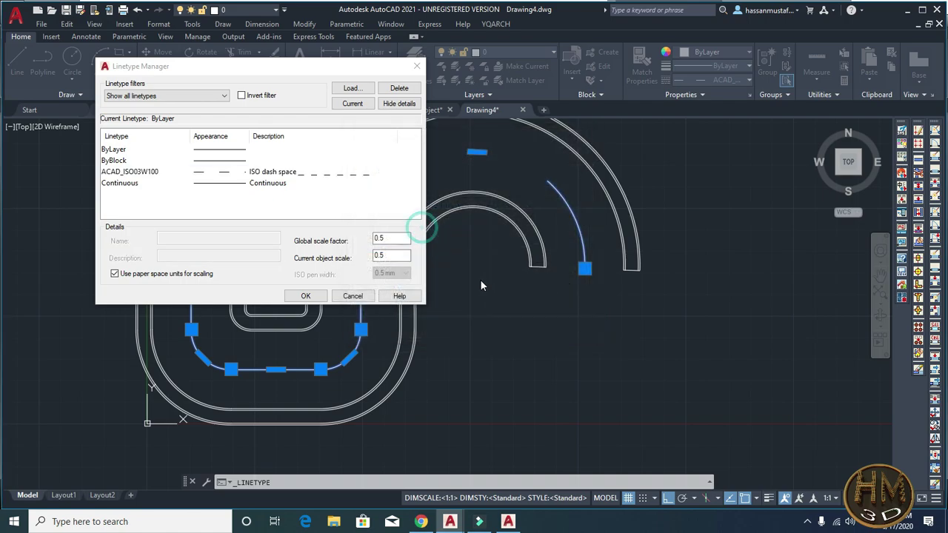
pyautogui.click(302, 175)
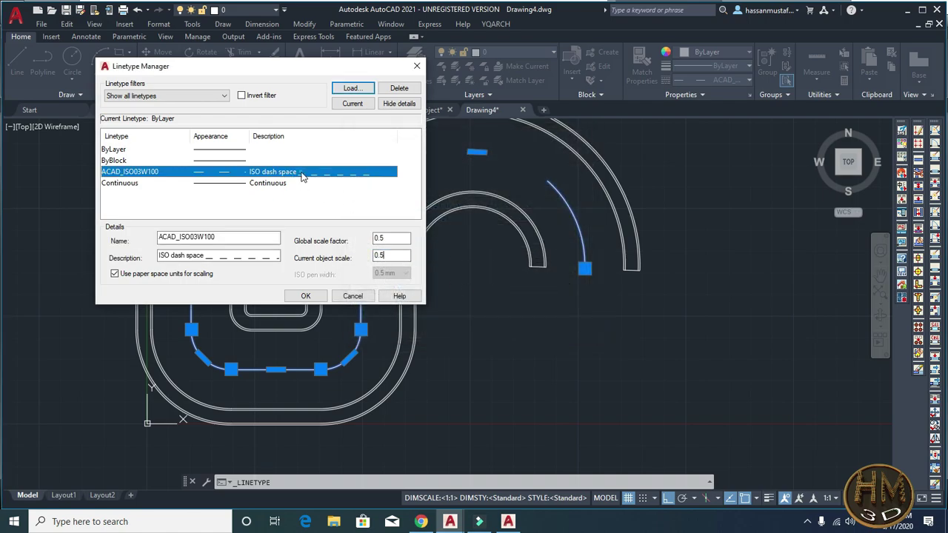
pyautogui.click(301, 296)
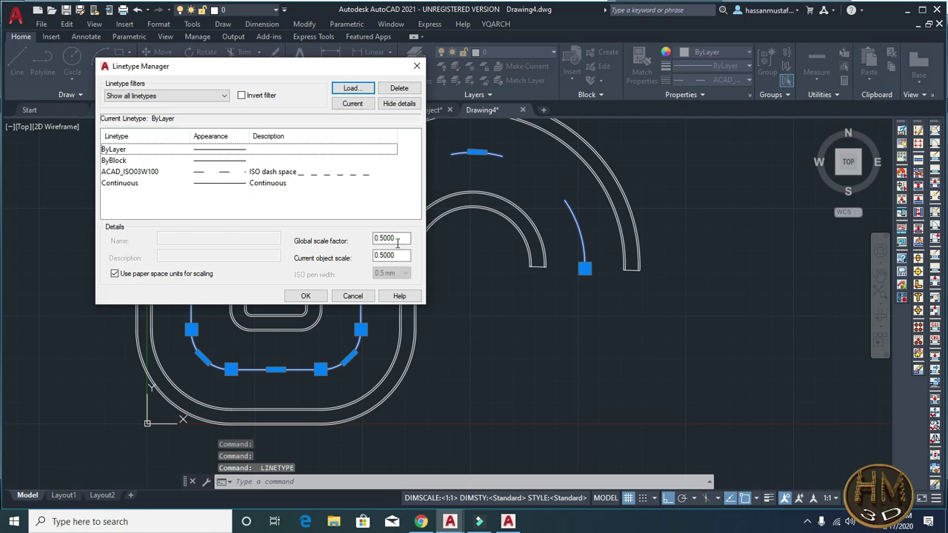
# Step: Set the global scale factor to 0.1, reload ACAD_ISO03W100 and apply
pyautogui.moveTo(397, 238); pyautogui.dragTo(382, 236)
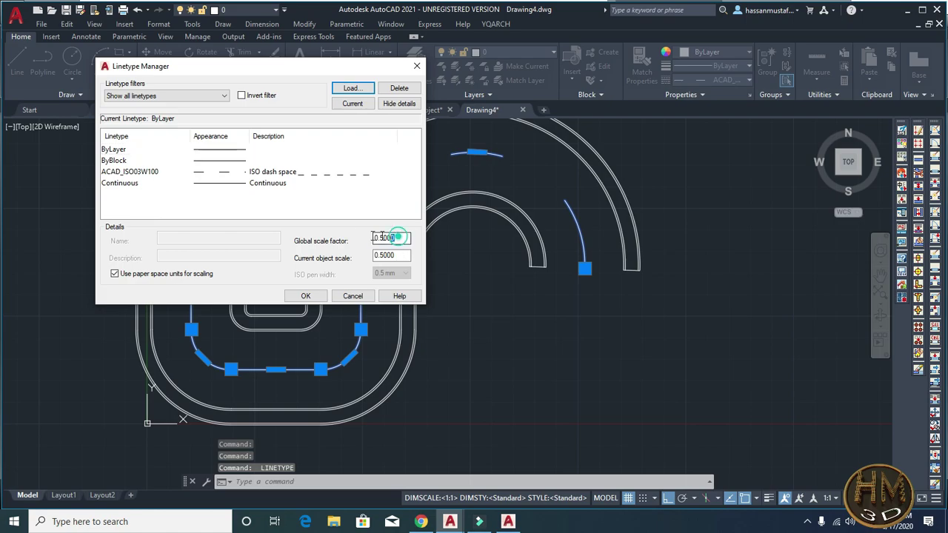
pyautogui.write('0.1')
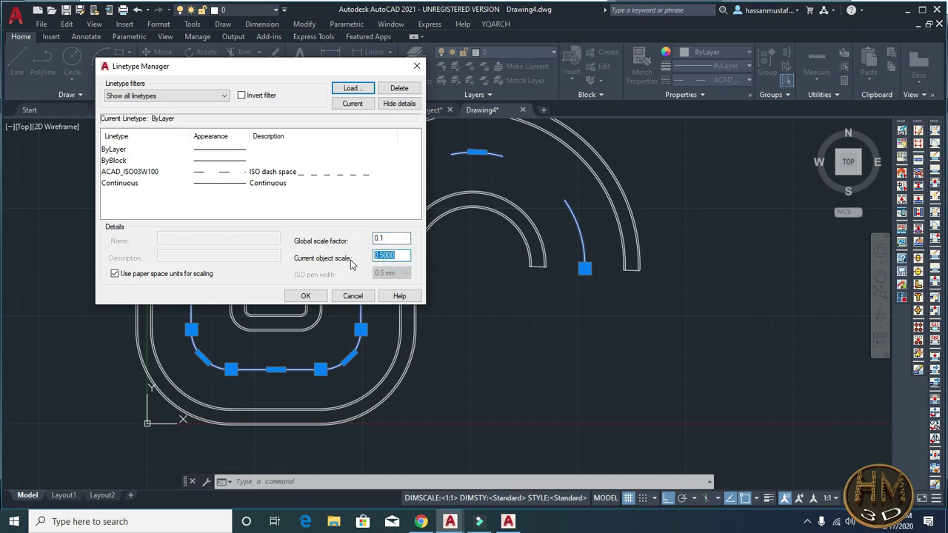
pyautogui.click(352, 88)
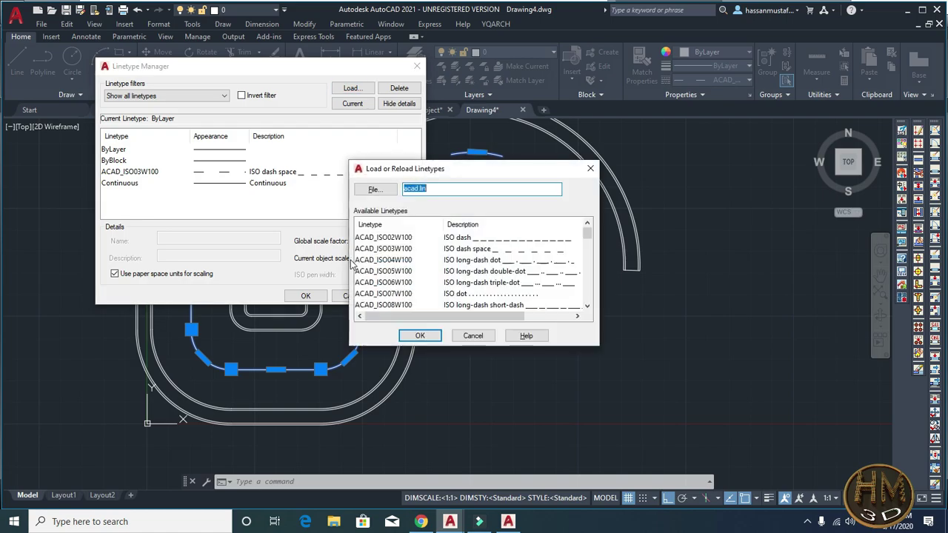
pyautogui.click(475, 249)
pyautogui.click(420, 337)
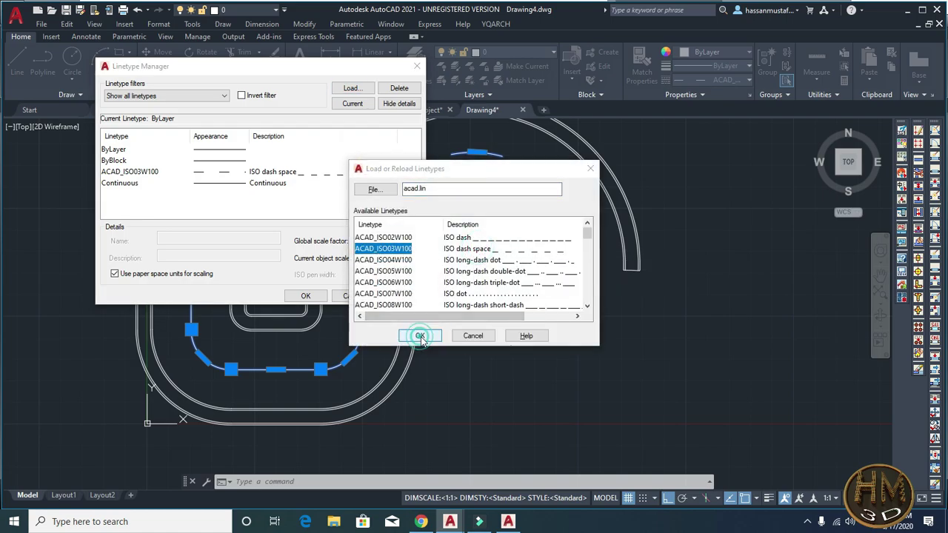
pyautogui.click(435, 207)
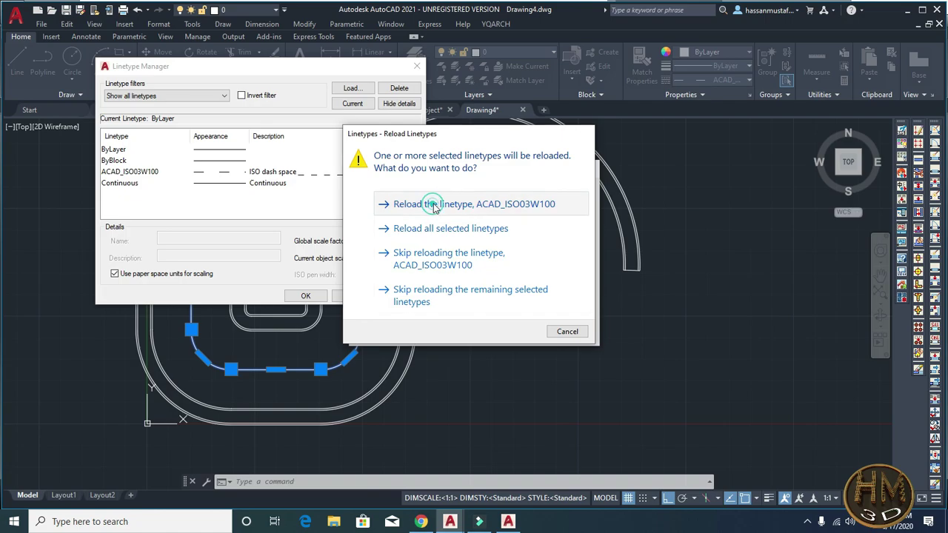
pyautogui.click(305, 296)
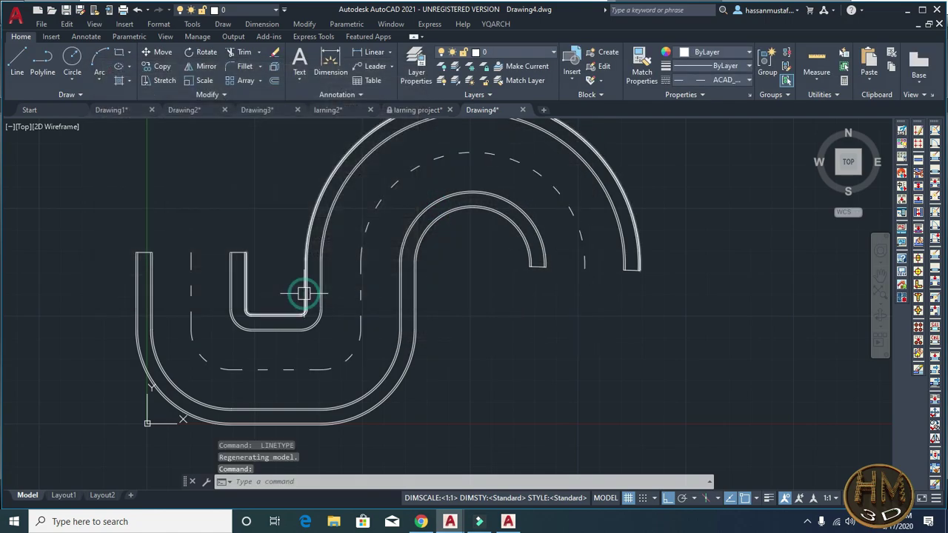
# Step: Set the dashed centre line's lineweight to 0.50 mm
pyautogui.click(394, 185)
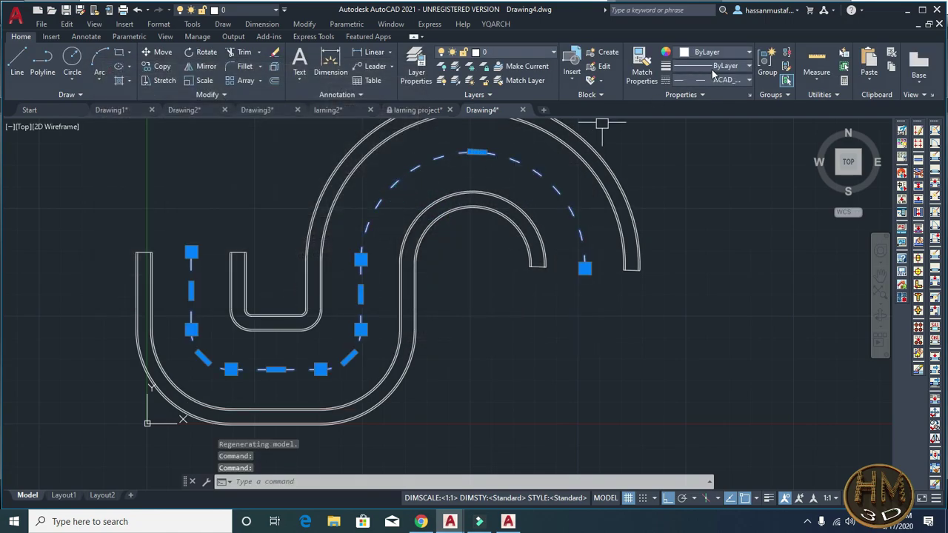
pyautogui.click(748, 67)
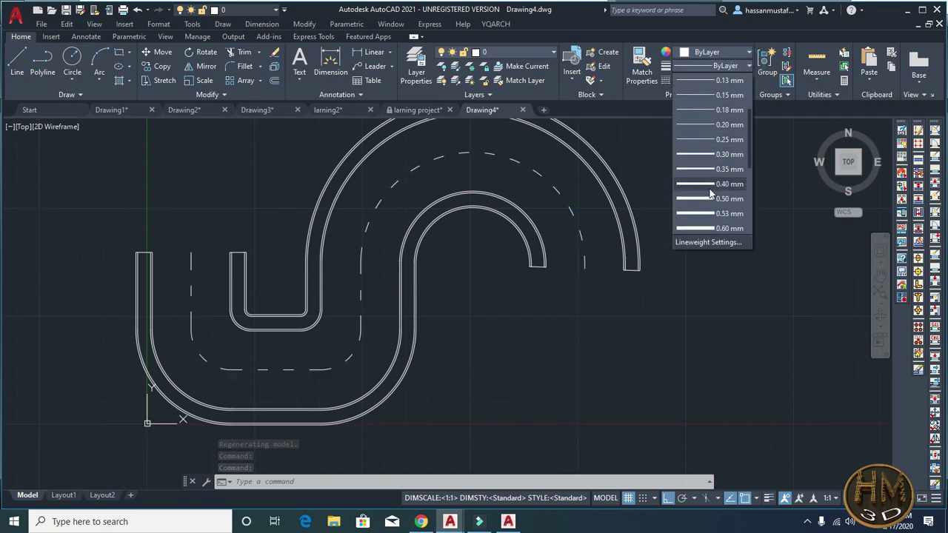
pyautogui.click(702, 199)
pyautogui.press('Escape')
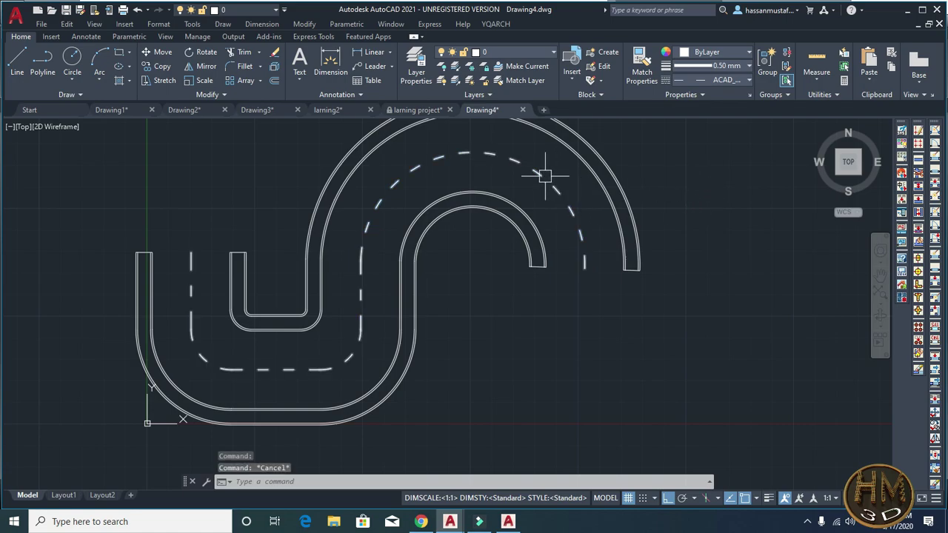
# Step: Turn on lineweight display so the centre line shows as bold dashes
pyautogui.click(541, 175)
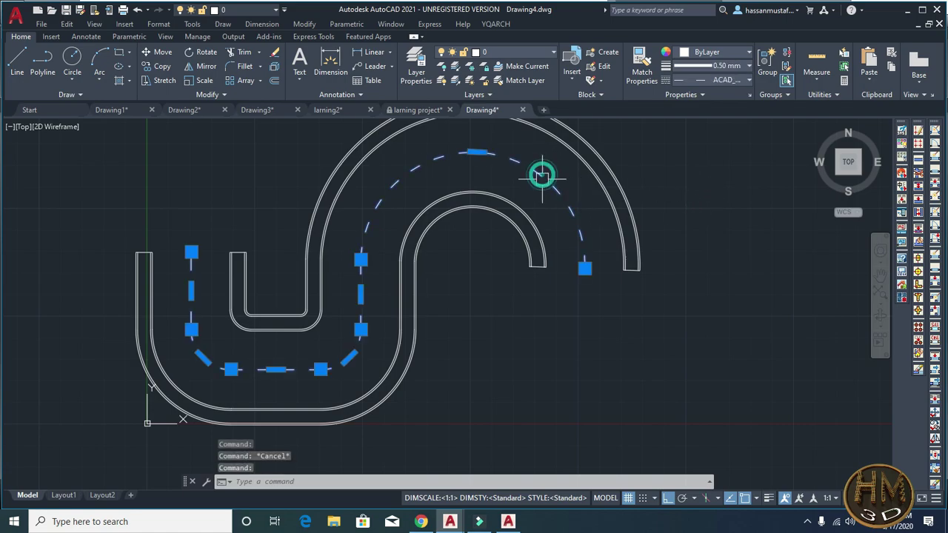
pyautogui.click(769, 500)
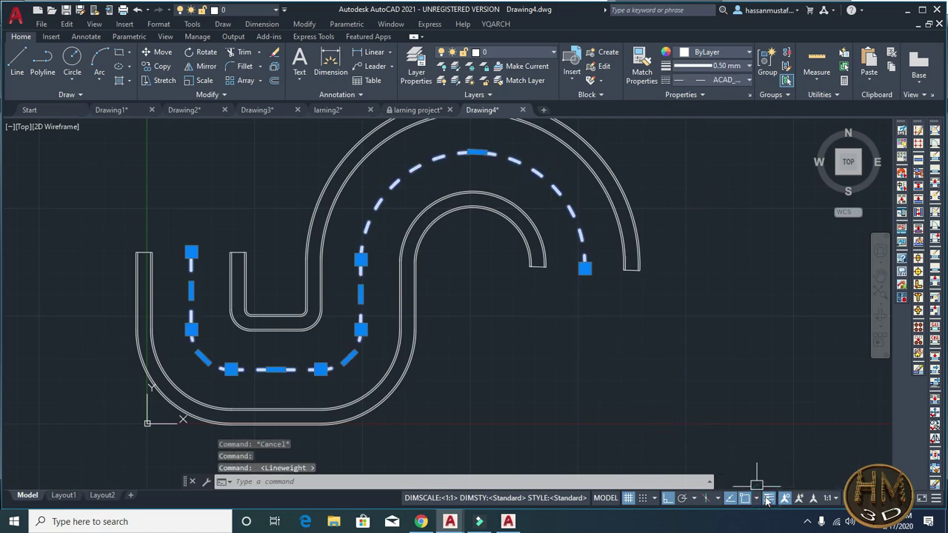
pyautogui.press('Escape')
pyautogui.scroll(2, 530, 215)
pyautogui.scroll(-3, 540, 207)
pyautogui.scroll(-2, 592, 185)
pyautogui.press('Escape')
pyautogui.press('Escape')
pyautogui.scroll(5, 403, 228)
pyautogui.scroll(2, 404, 228)
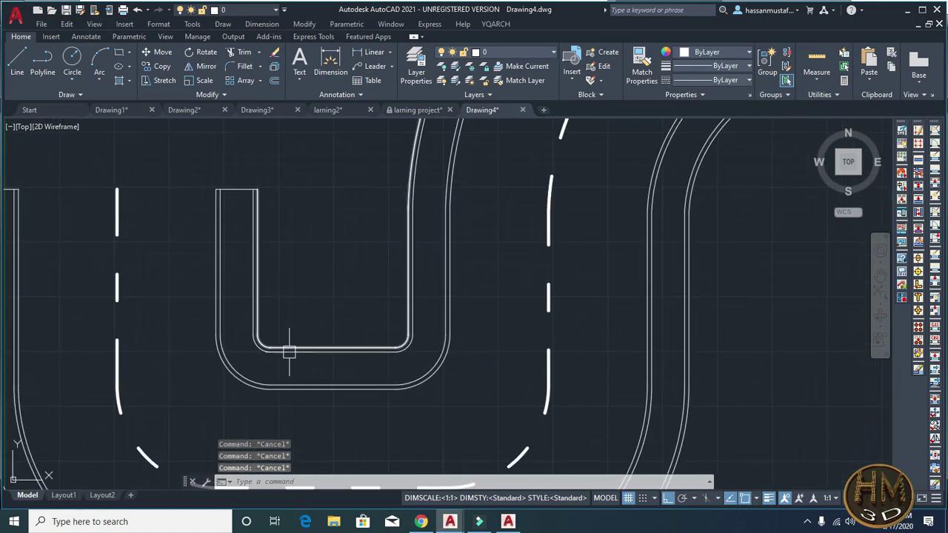
pyautogui.scroll(-4, 294, 282)
pyautogui.moveTo(337, 297); pyautogui.dragTo(365, 272, button='middle')
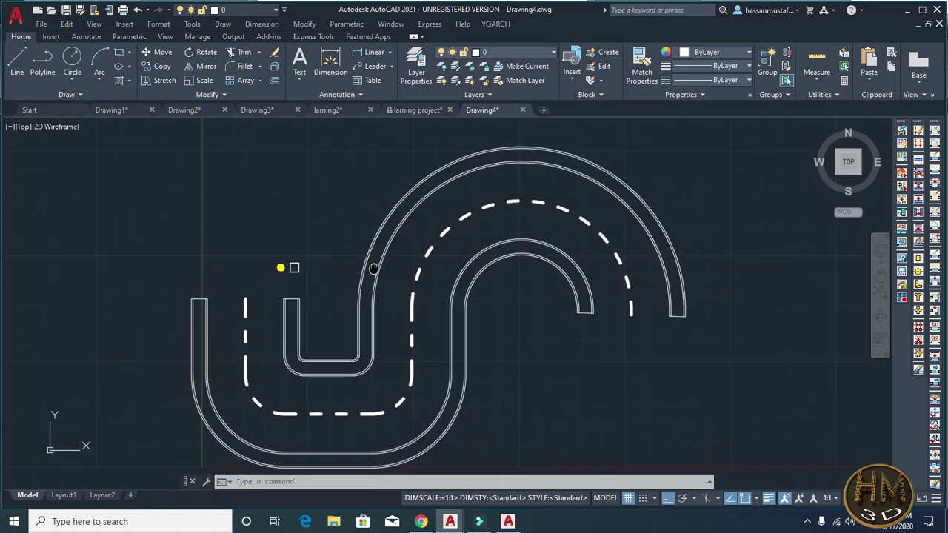
pyautogui.moveTo(328, 338)
pyautogui.mouseDown(button='middle')
pyautogui.moveTo(380, 331)
pyautogui.moveTo(360, 321)
pyautogui.mouseUp(button='middle')
pyautogui.scroll(3, 349, 288)
pyautogui.scroll(1, 326, 286)
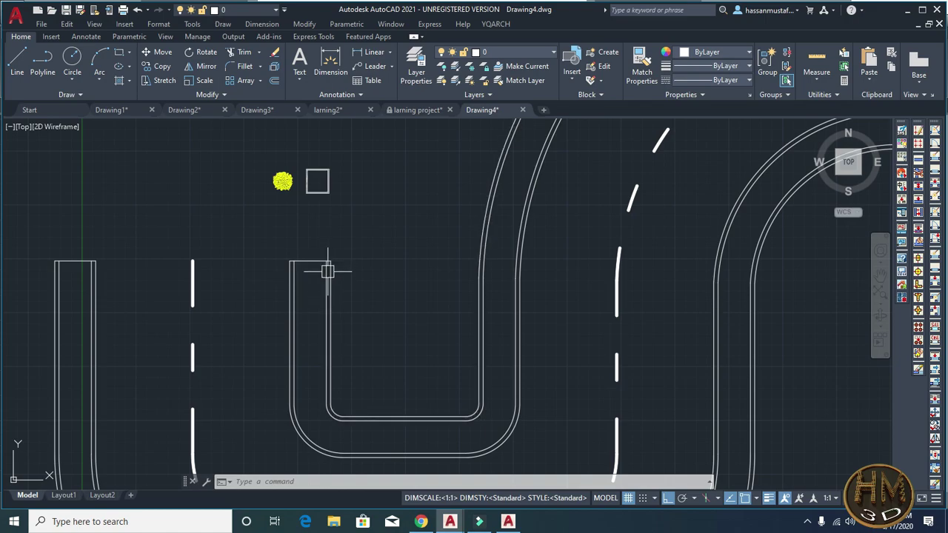
pyautogui.moveTo(320, 279); pyautogui.dragTo(329, 271, button='middle')
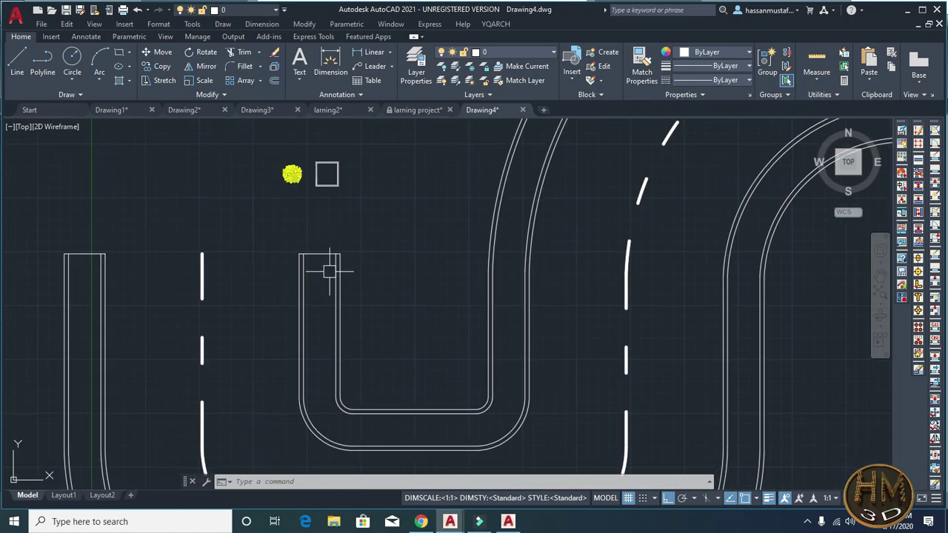
pyautogui.moveTo(319, 237)
pyautogui.mouseDown(button='middle')
pyautogui.moveTo(303, 275)
pyautogui.moveTo(334, 297)
pyautogui.moveTo(351, 269)
pyautogui.mouseUp(button='middle')
pyautogui.scroll(2, 341, 271)
pyautogui.press('Escape')
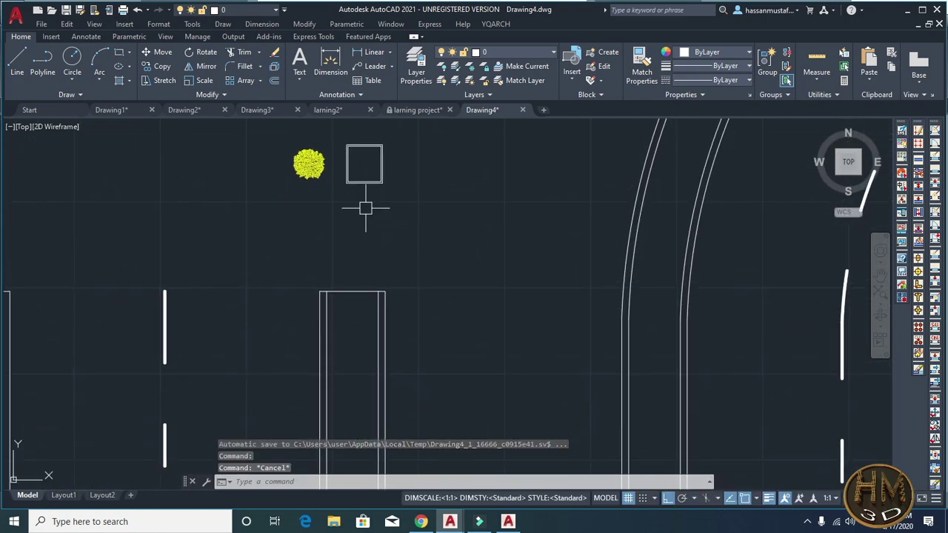
pyautogui.moveTo(364, 212); pyautogui.dragTo(371, 209, button='middle')
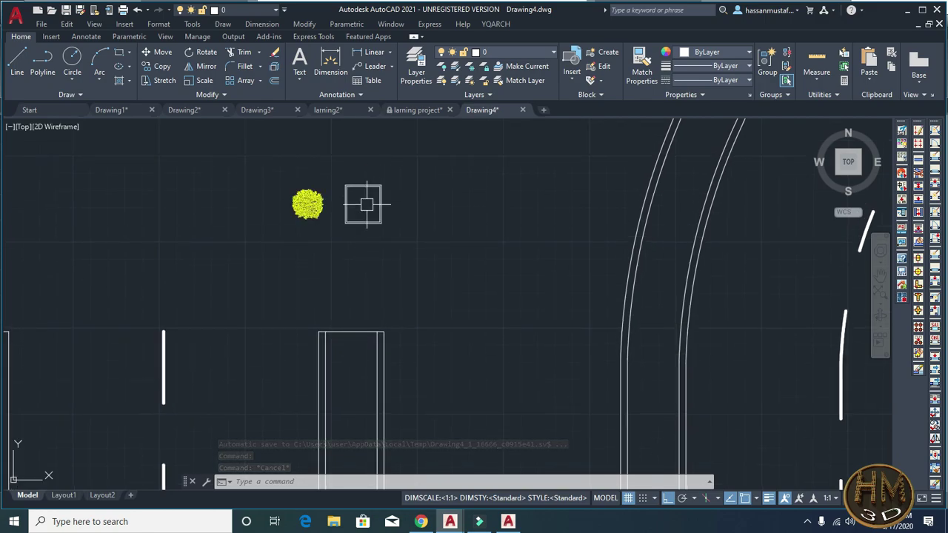
pyautogui.moveTo(366, 205); pyautogui.dragTo(360, 236, button='middle')
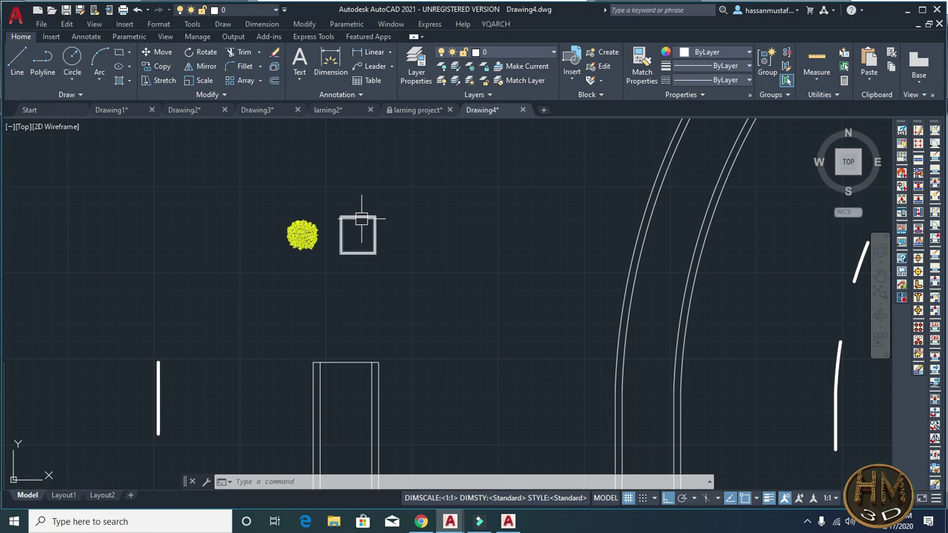
pyautogui.moveTo(355, 232)
pyautogui.mouseDown(button='middle')
pyautogui.moveTo(370, 215)
pyautogui.moveTo(332, 225)
pyautogui.mouseUp(button='middle')
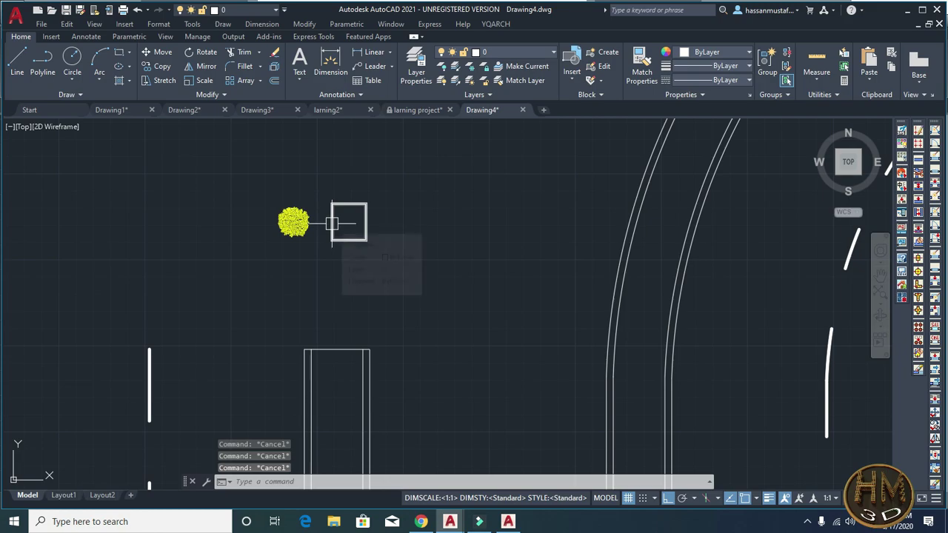
pyautogui.write('b')
# Step: Create block 'rec' from the square, with its base point at the square's centre
pyautogui.press('Return')
pyautogui.write('rec')
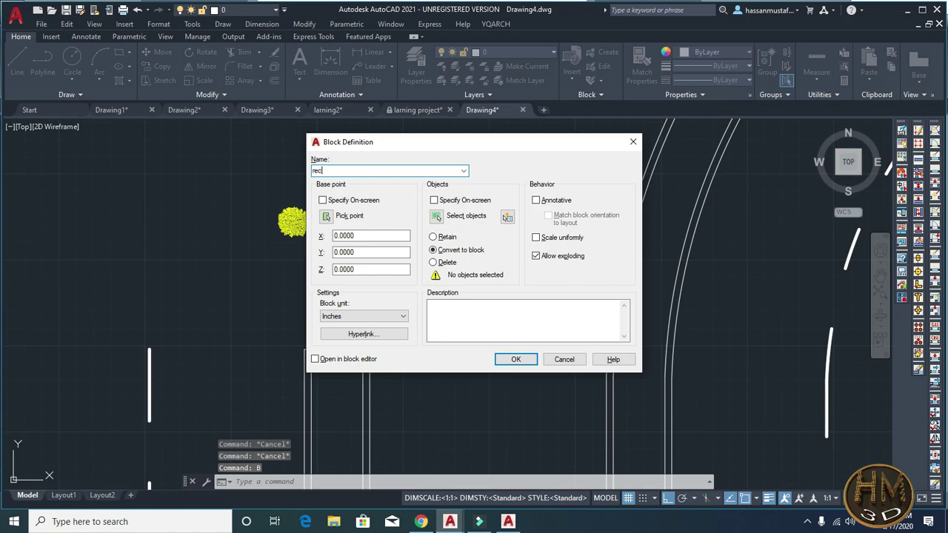
pyautogui.click(330, 217)
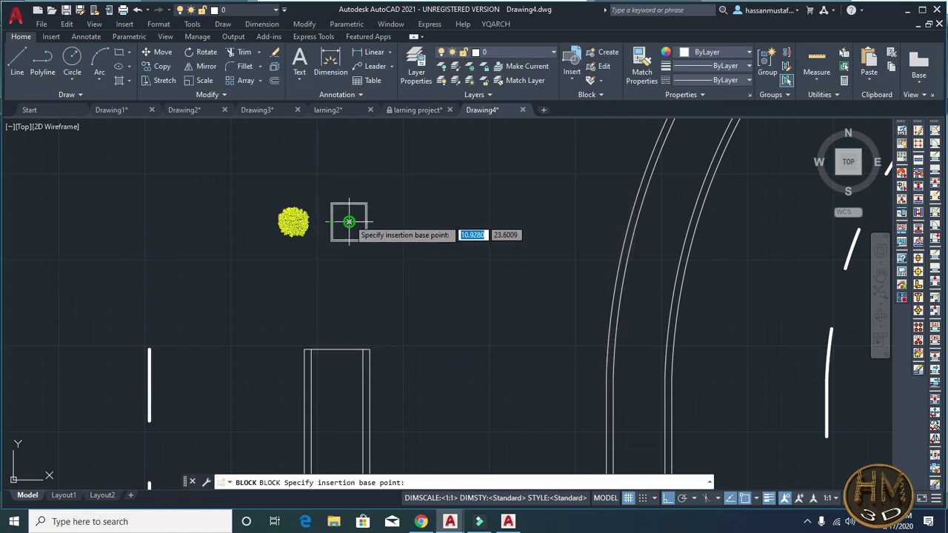
pyautogui.click(348, 218)
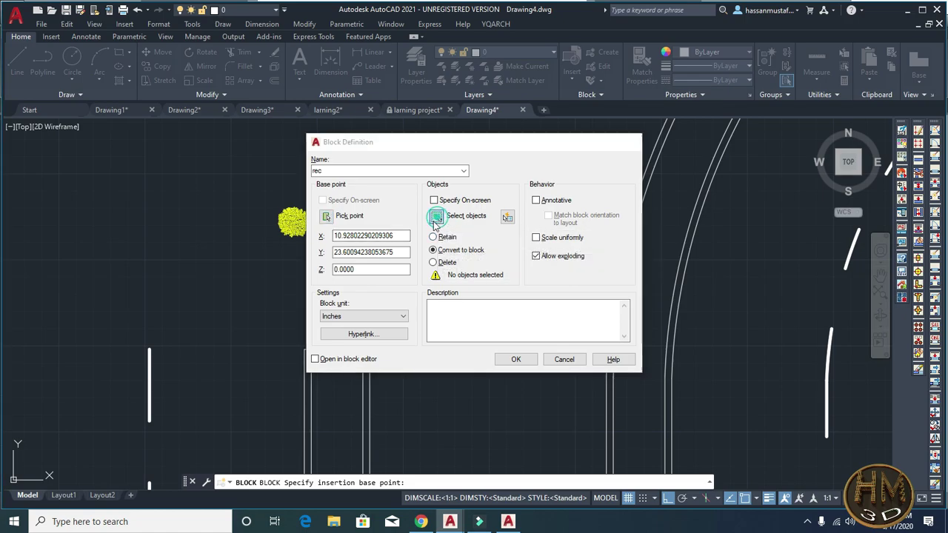
pyautogui.click(437, 216)
pyautogui.click(391, 191)
pyautogui.click(320, 253)
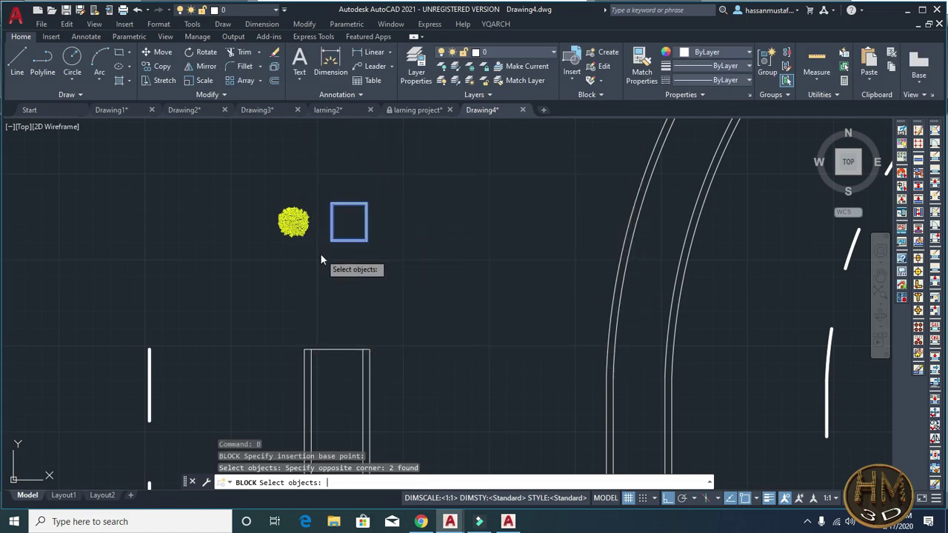
pyautogui.press('Return')
pyautogui.click(516, 359)
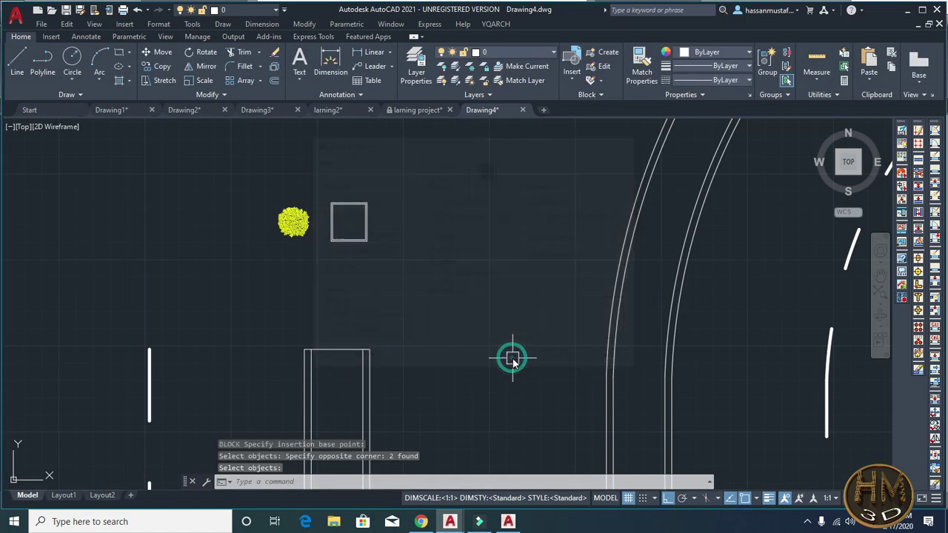
# Step: Start a new block definition for the flower
pyautogui.moveTo(357, 201); pyautogui.dragTo(389, 208, button='middle')
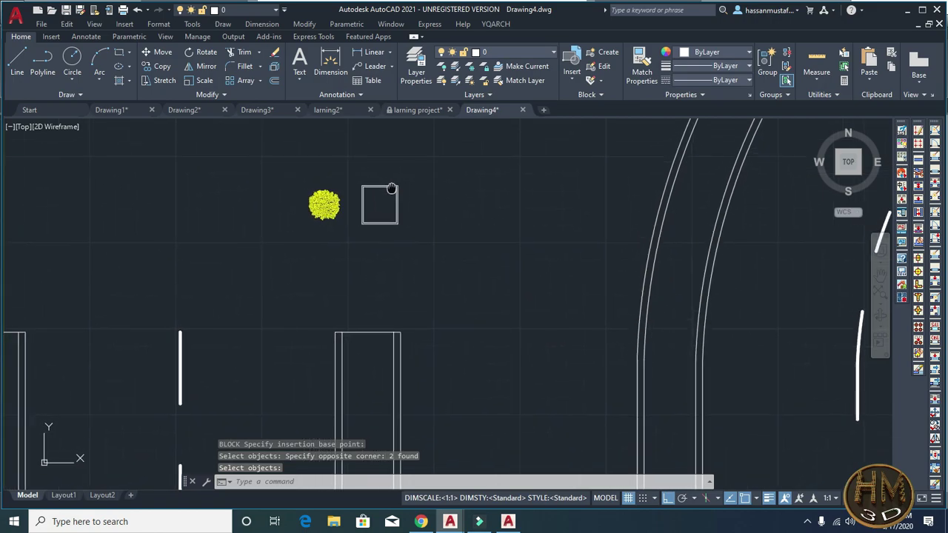
pyautogui.moveTo(295, 222)
pyautogui.press('Return')
pyautogui.press('Escape')
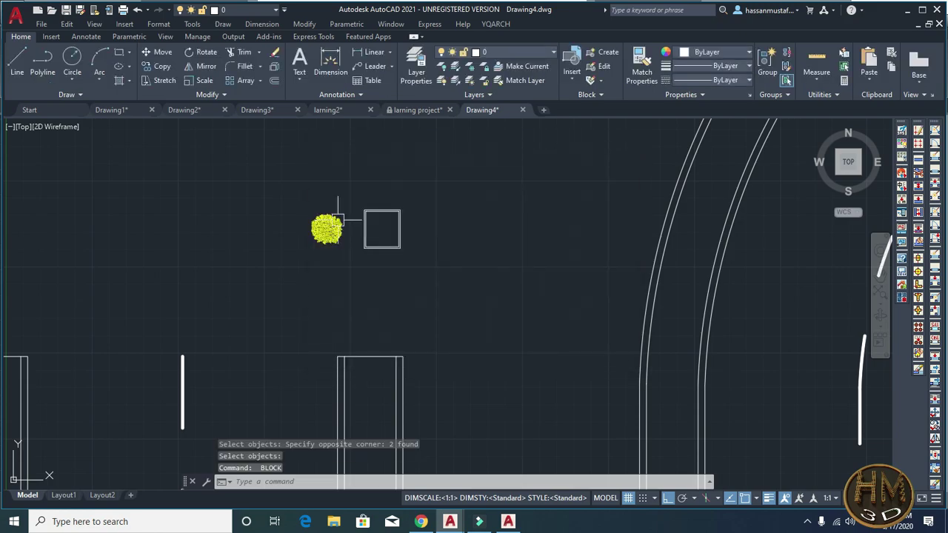
pyautogui.write('b')
pyautogui.press('Return')
pyautogui.write('flower')
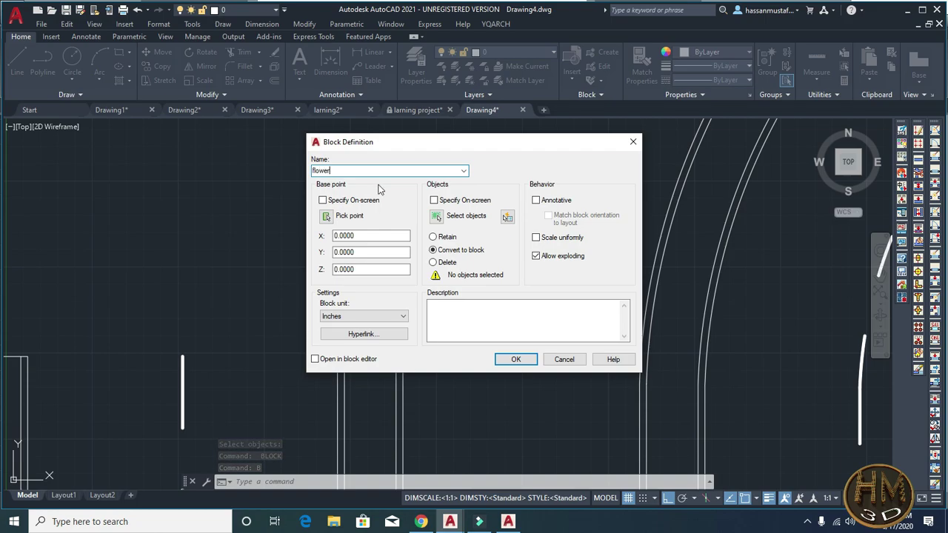
# Step: Create block 'flower' from the window-selected yellow flower, with its base point at the flower's centre
pyautogui.click(325, 217)
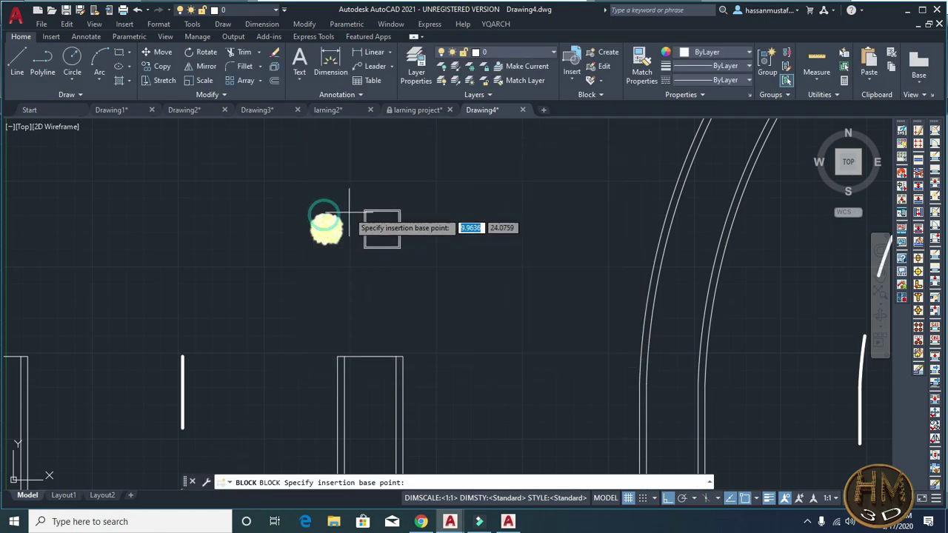
pyautogui.scroll(3, 311, 237)
pyautogui.click(259, 257)
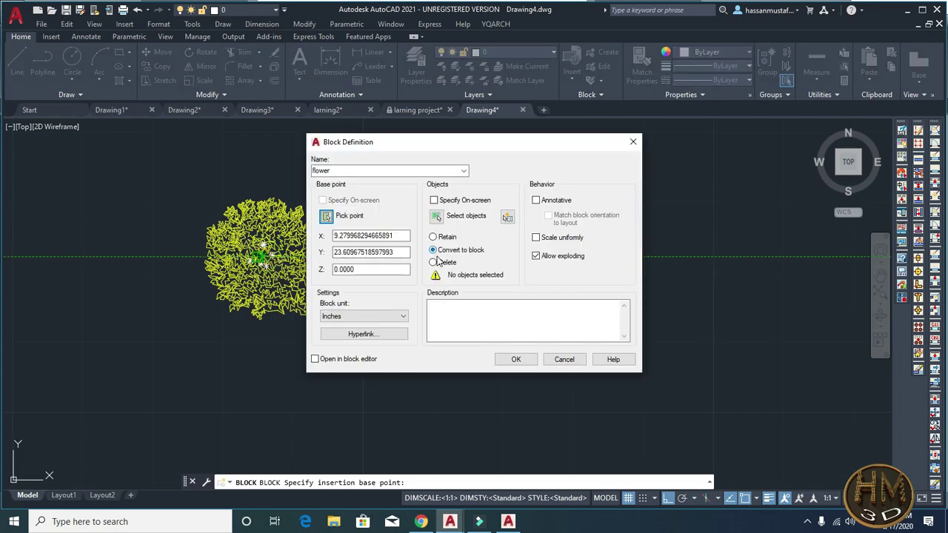
pyautogui.click(436, 215)
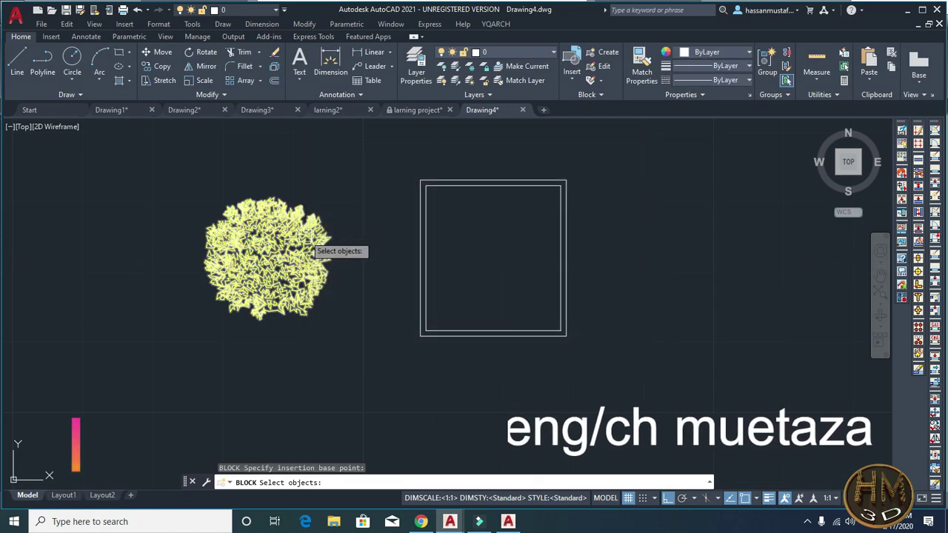
pyautogui.click(346, 190)
pyautogui.click(190, 328)
pyautogui.press('Return')
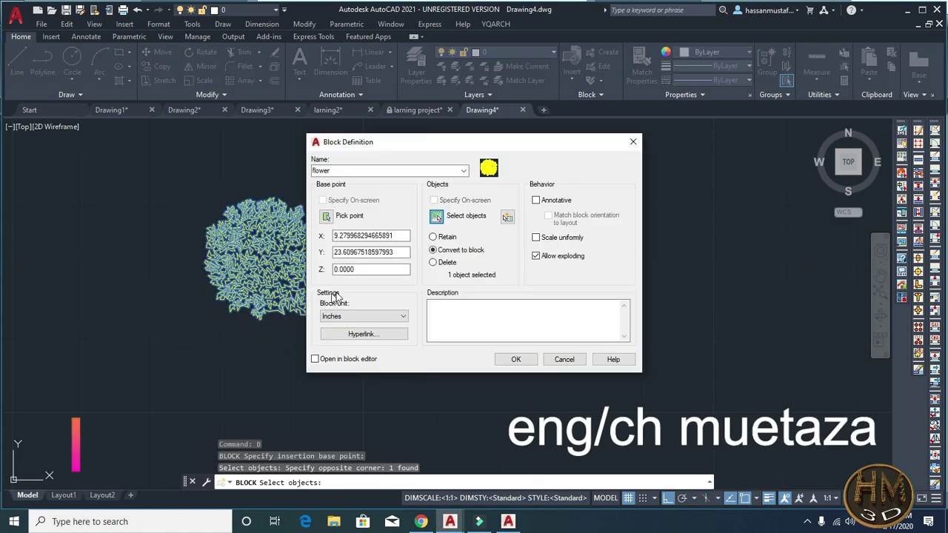
pyautogui.click(516, 359)
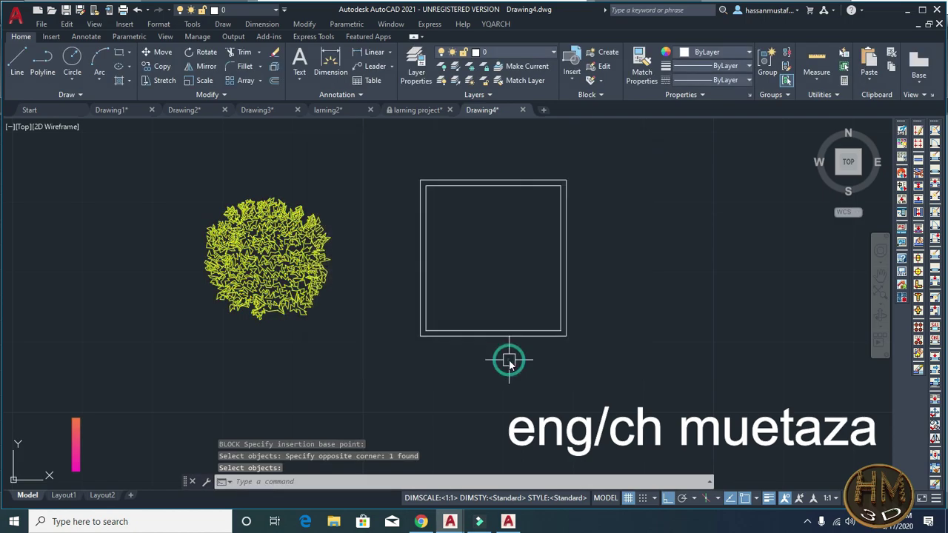
pyautogui.scroll(-4, 432, 248)
pyautogui.scroll(-2, 409, 225)
pyautogui.moveTo(409, 225); pyautogui.dragTo(347, 167, button='middle')
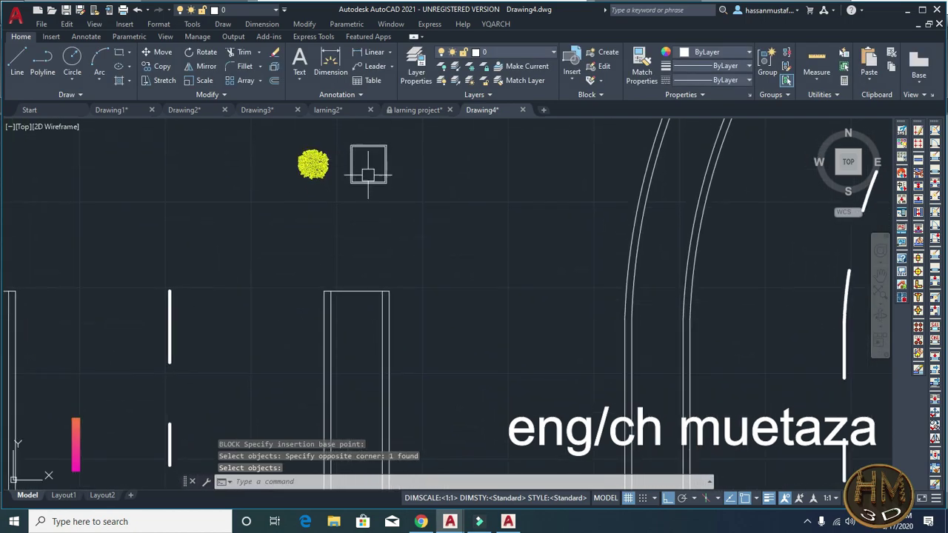
pyautogui.press('Escape')
# Step: Offset the straight strip's right inner line leftward by a two-point distance, down the strip's middle
pyautogui.scroll(2, 385, 282)
pyautogui.press('Escape')
pyautogui.press('Escape')
pyautogui.moveTo(402, 223); pyautogui.dragTo(399, 307, button='middle')
pyautogui.moveTo(372, 138); pyautogui.dragTo(372, 167, button='middle')
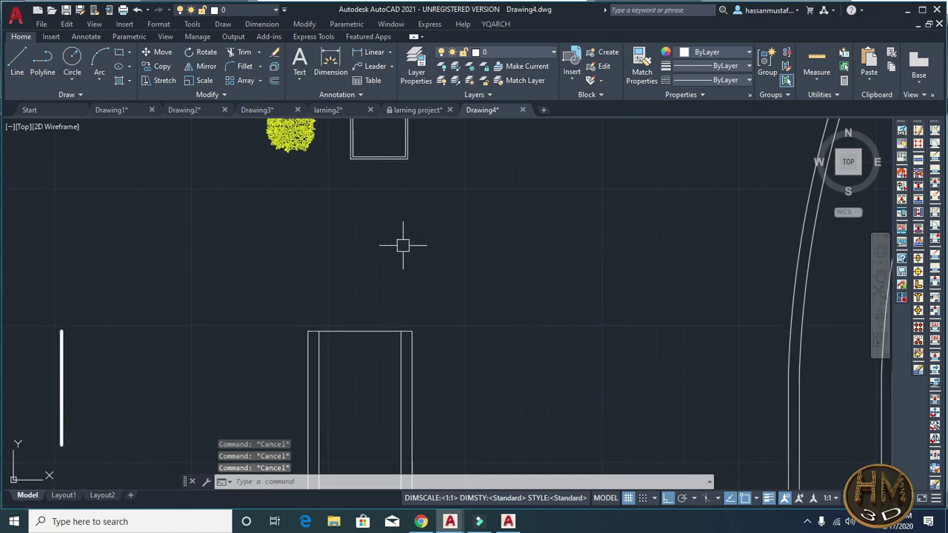
pyautogui.write('o')
pyautogui.press('Return')
pyautogui.moveTo(387, 254); pyautogui.dragTo(385, 196, button='middle')
pyautogui.moveTo(389, 277); pyautogui.dragTo(408, 258, button='middle')
pyautogui.click(418, 256)
pyautogui.click(373, 254)
pyautogui.click(418, 279)
pyautogui.click(383, 282)
pyautogui.press('Escape')
# Step: Start the MEASURE command (ME) with the top of the lane strip in view
pyautogui.moveTo(377, 288); pyautogui.dragTo(381, 235, button='middle')
pyautogui.press('Escape')
pyautogui.press('Escape')
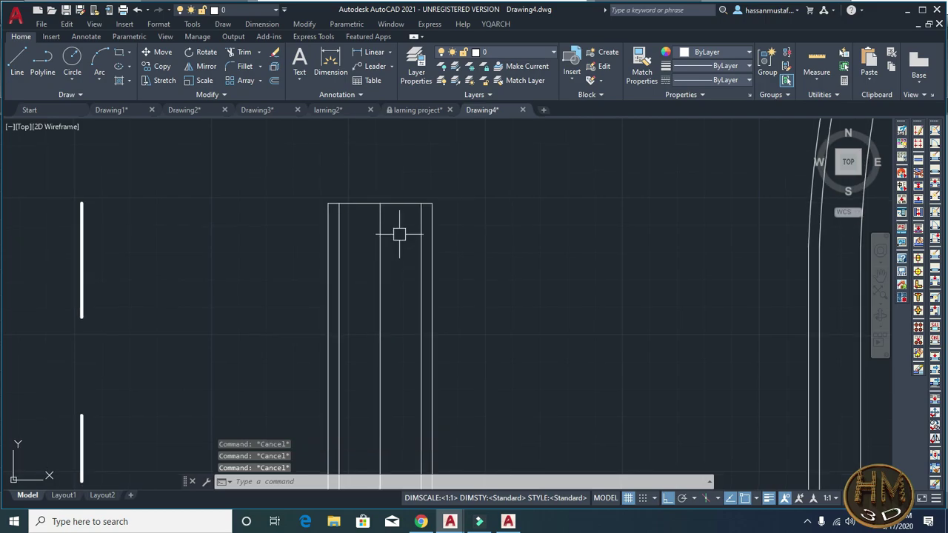
pyautogui.moveTo(372, 249)
pyautogui.mouseDown(button='middle')
pyautogui.moveTo(398, 271)
pyautogui.moveTo(376, 294)
pyautogui.mouseUp(button='middle')
pyautogui.write('me')
pyautogui.press('Return')
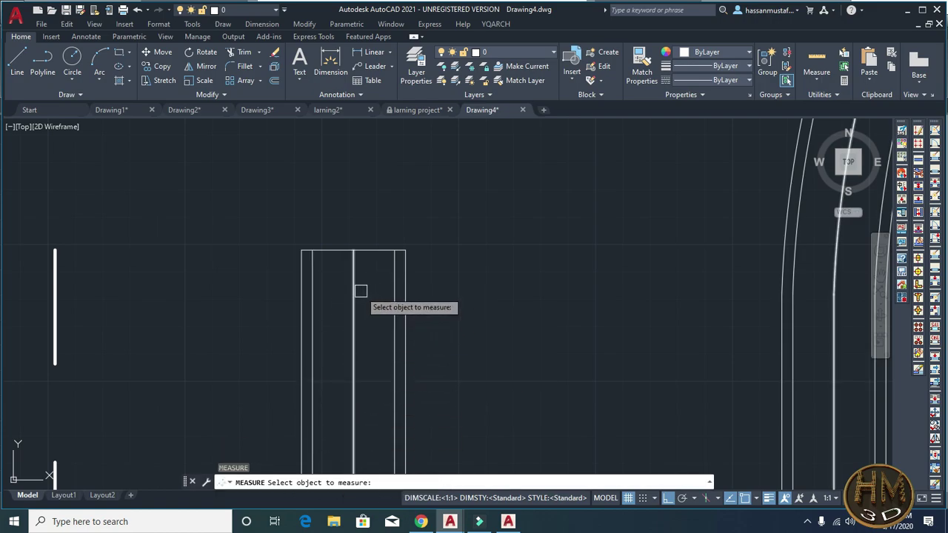
# Step: Place the rec block every 5 units along the lane centre line, aligned to its curves
pyautogui.click(353, 288)
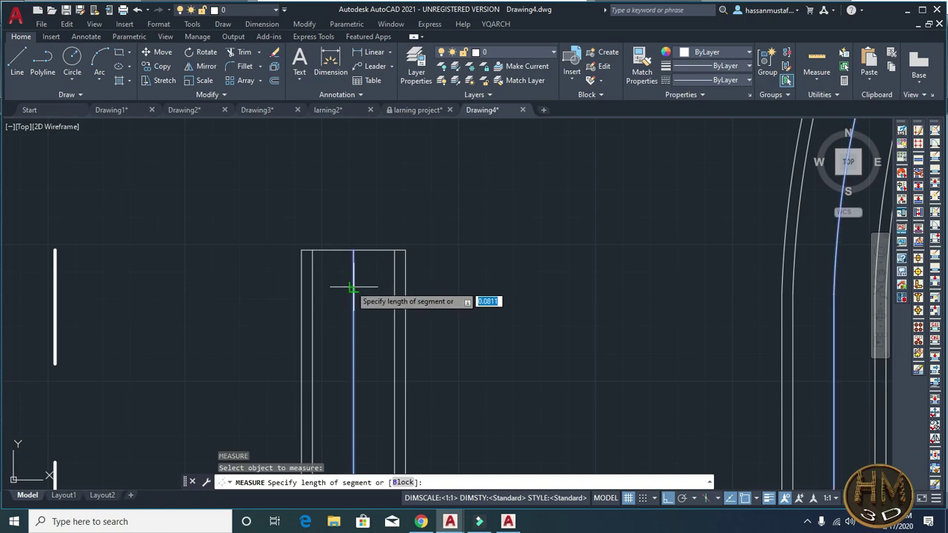
pyautogui.click(402, 482)
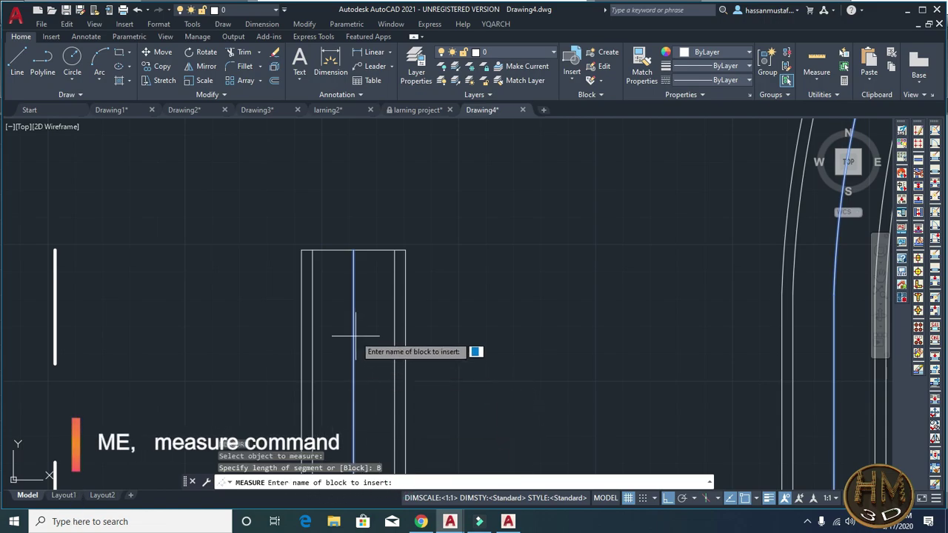
pyautogui.write('rec')
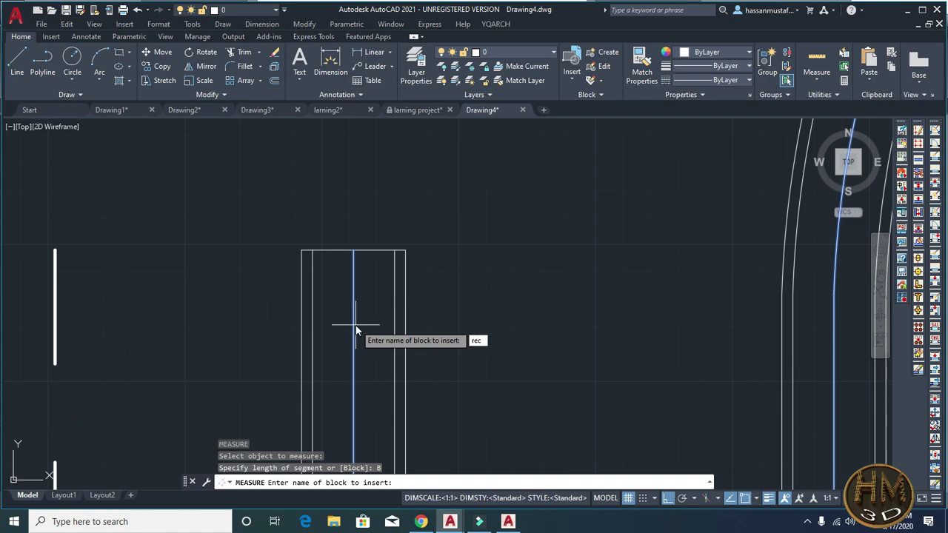
pyautogui.press('Return')
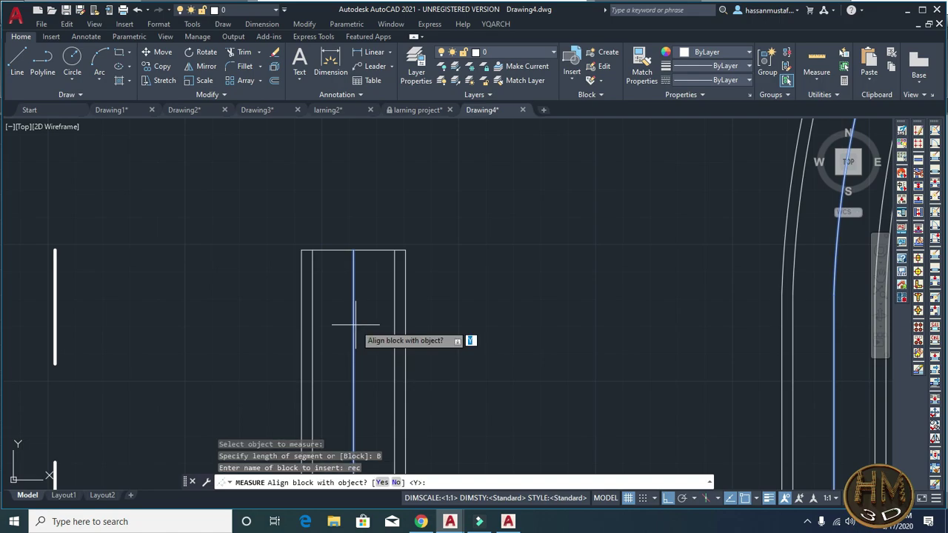
pyautogui.press('Return')
pyautogui.write('5')
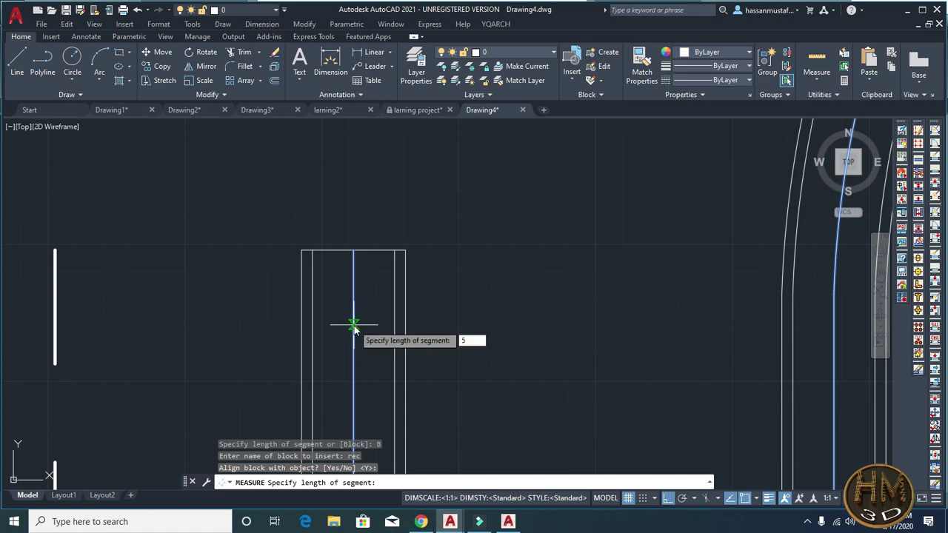
pyautogui.press('Return')
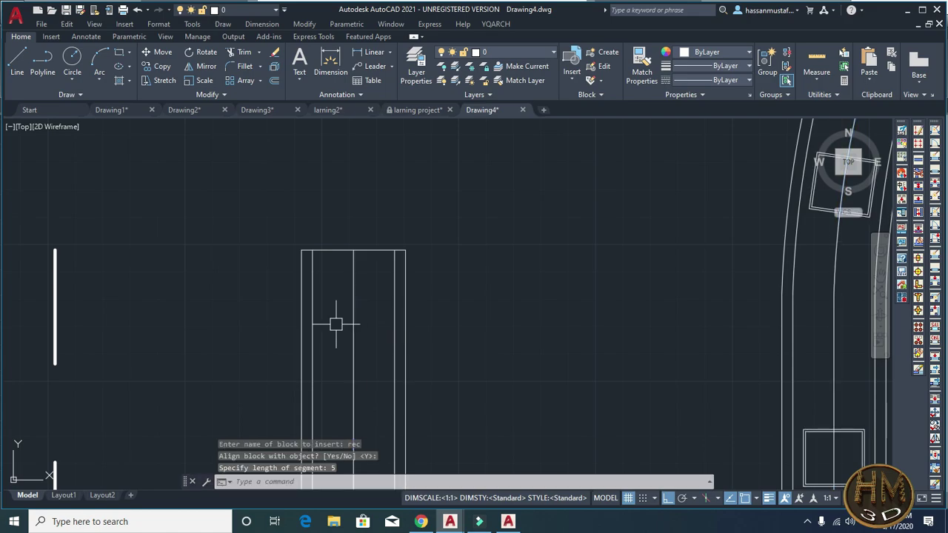
pyautogui.scroll(-5, 342, 324)
pyautogui.scroll(-3, 352, 307)
pyautogui.scroll(5, 478, 200)
pyautogui.scroll(2, 478, 199)
pyautogui.scroll(-3, 445, 259)
pyautogui.scroll(-3, 445, 259)
pyautogui.scroll(6, 428, 239)
# Step: Begin offsetting a lane line at the 0.7500 distance, then abandon the offset
pyautogui.press('Escape')
pyautogui.moveTo(428, 238); pyautogui.dragTo(422, 360, button='middle')
pyautogui.press('Escape')
pyautogui.press('Escape')
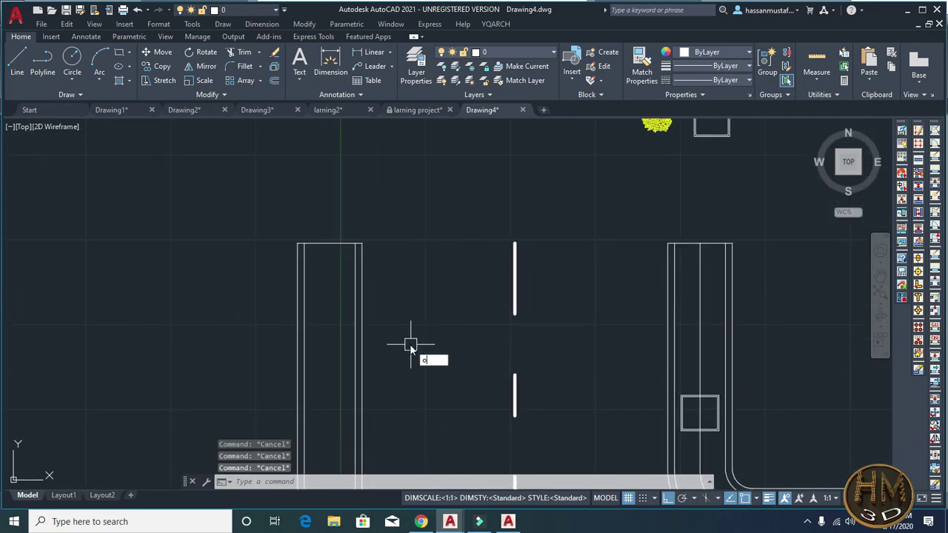
pyautogui.write('o')
pyautogui.press('Return')
pyautogui.press('Return')
pyautogui.click(355, 296)
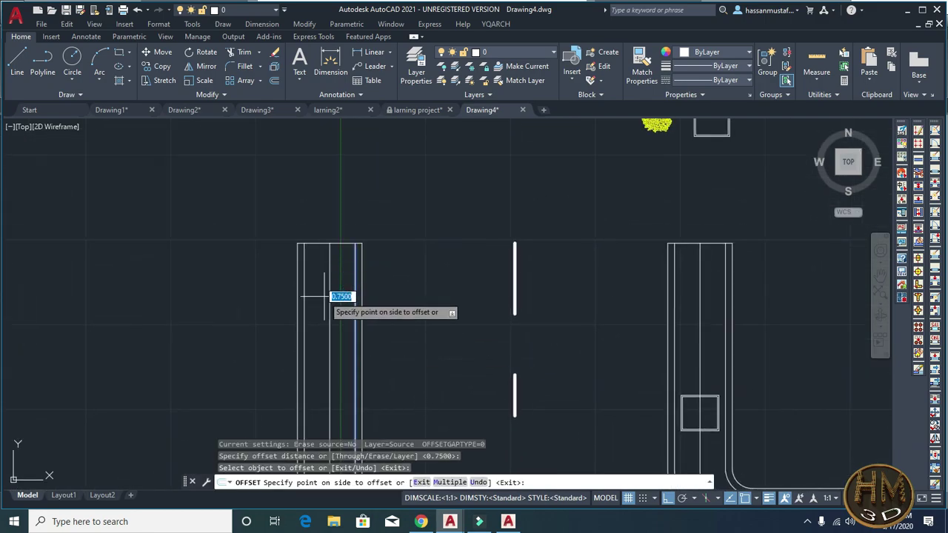
pyautogui.press('Escape')
# Step: Measure along the inner band's centre line, placing aligned rec blocks every 5 units
pyautogui.moveTo(388, 276); pyautogui.dragTo(386, 307, button='middle')
pyautogui.write('e')
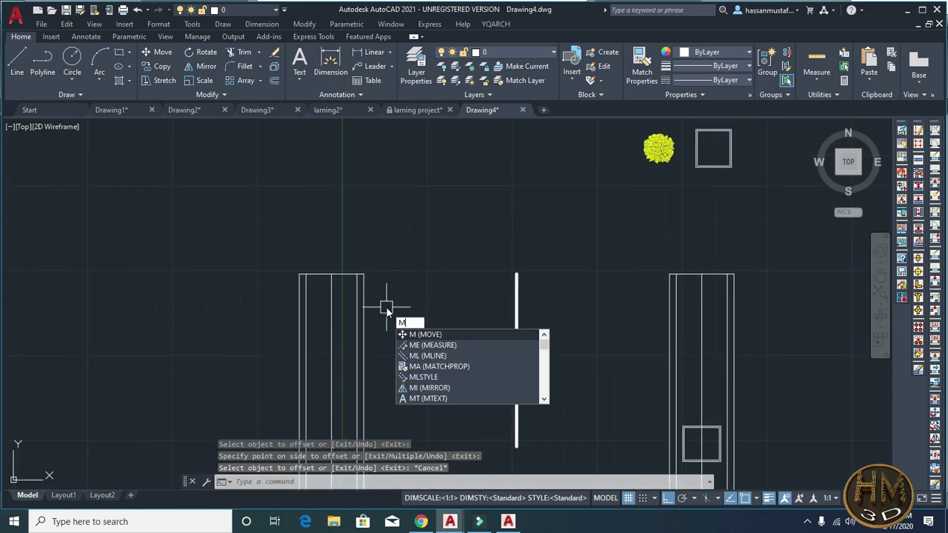
pyautogui.press('Return')
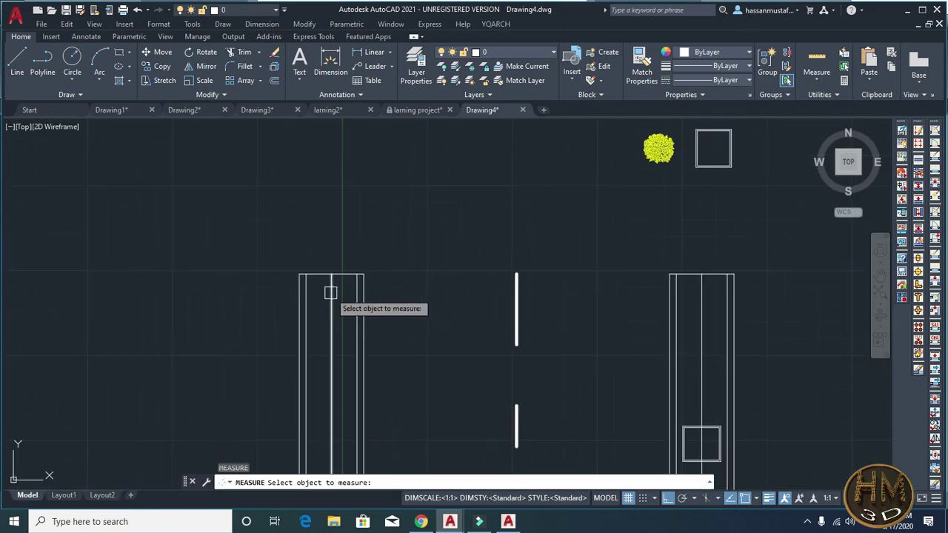
pyautogui.click(330, 292)
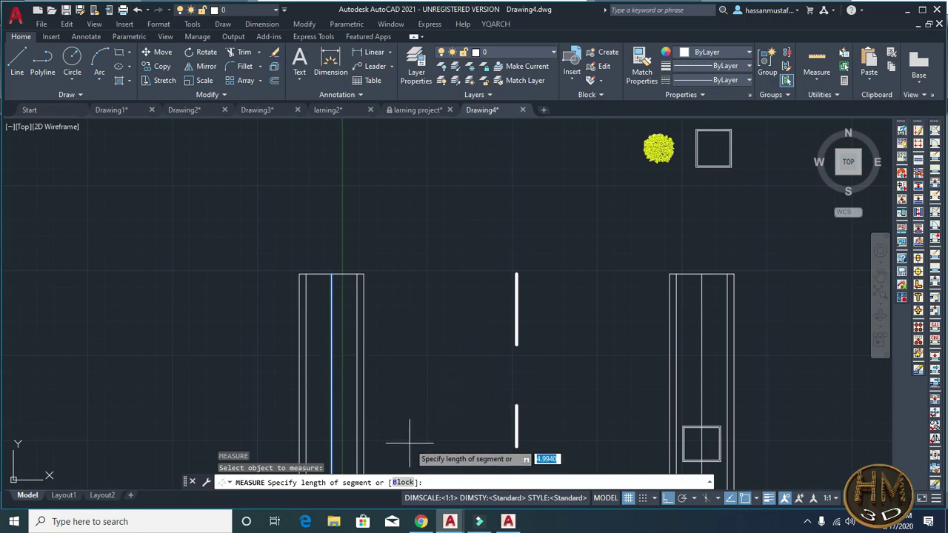
pyautogui.write('b')
pyautogui.press('Return')
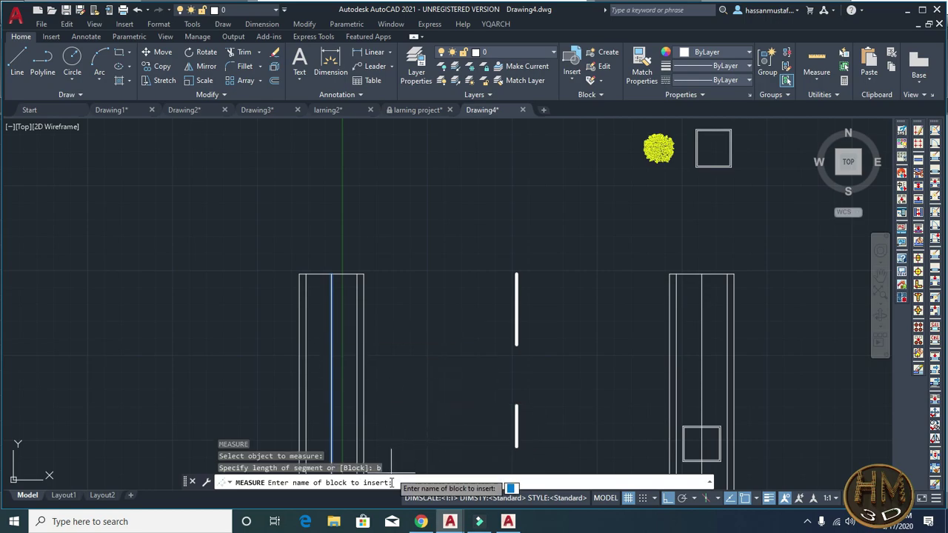
pyautogui.write('rec')
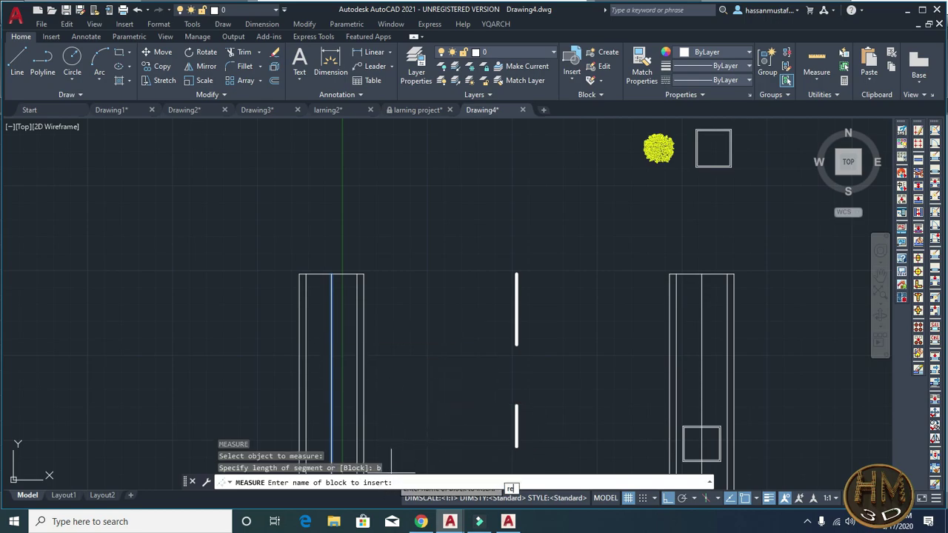
pyautogui.press('Return')
pyautogui.click(380, 483)
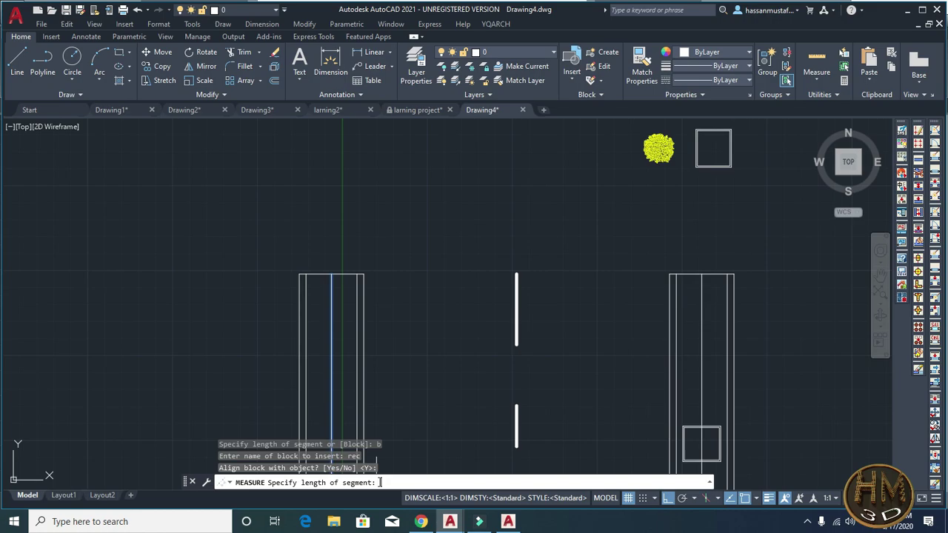
pyautogui.write('5')
pyautogui.press('Return')
pyautogui.scroll(-2, 330, 376)
# Step: Delete the centre guide lines of the U road and the left road
pyautogui.scroll(-3, 329, 376)
pyautogui.scroll(3, 329, 376)
pyautogui.moveTo(329, 371); pyautogui.dragTo(334, 338, button='middle')
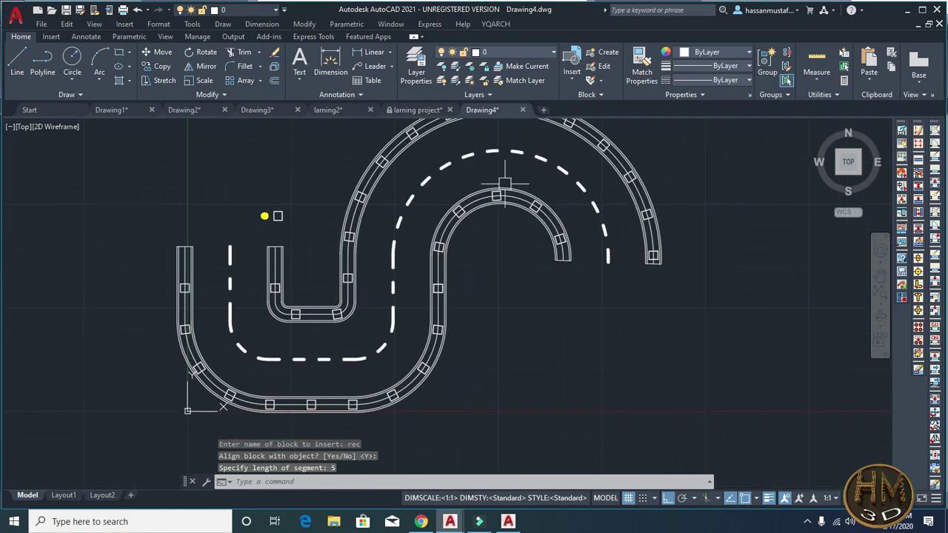
pyautogui.moveTo(528, 265); pyautogui.dragTo(578, 257, button='middle')
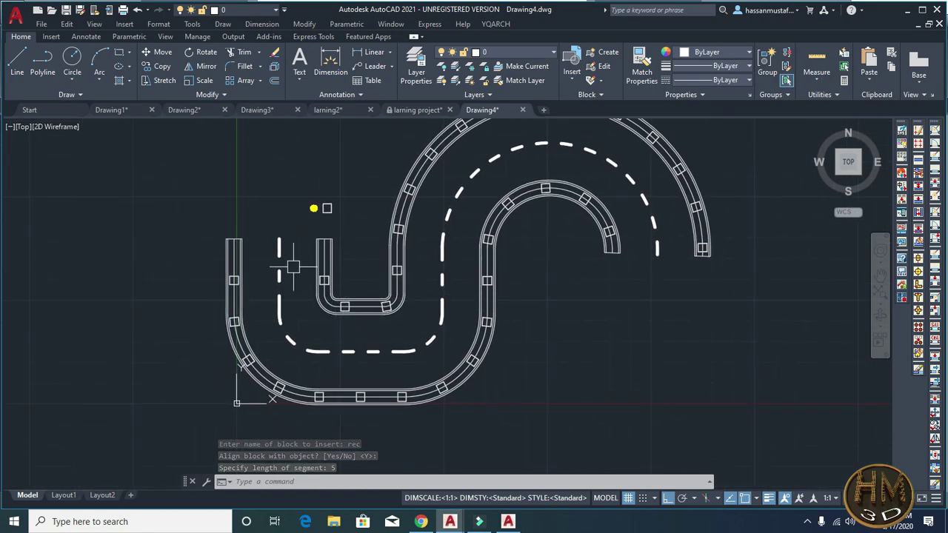
pyautogui.scroll(2, 325, 271)
pyautogui.scroll(2, 326, 271)
pyautogui.scroll(2, 326, 271)
pyautogui.scroll(3, 313, 260)
pyautogui.scroll(-2, 313, 282)
pyautogui.scroll(-2, 313, 281)
pyautogui.scroll(-2, 363, 283)
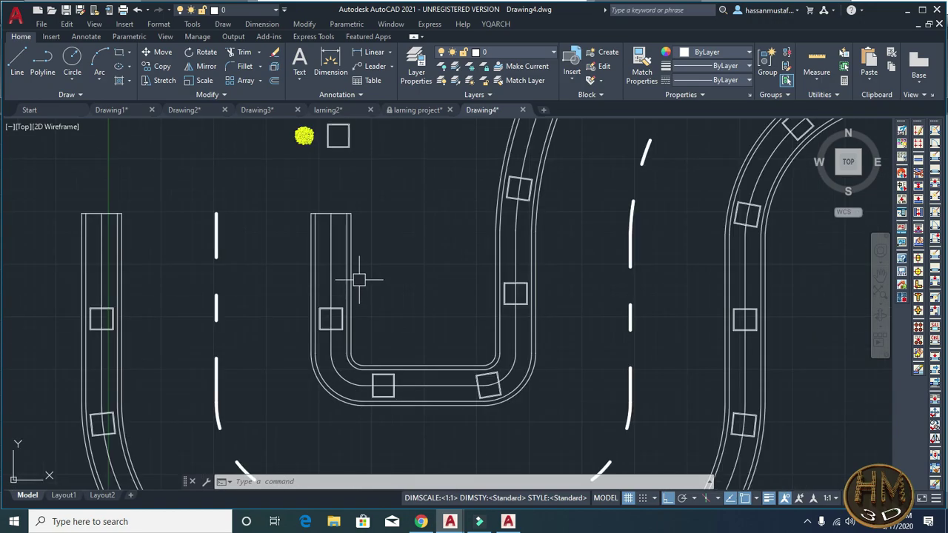
pyautogui.scroll(1, 335, 272)
pyautogui.press('Escape')
pyautogui.press('Escape')
pyautogui.scroll(-1, 334, 270)
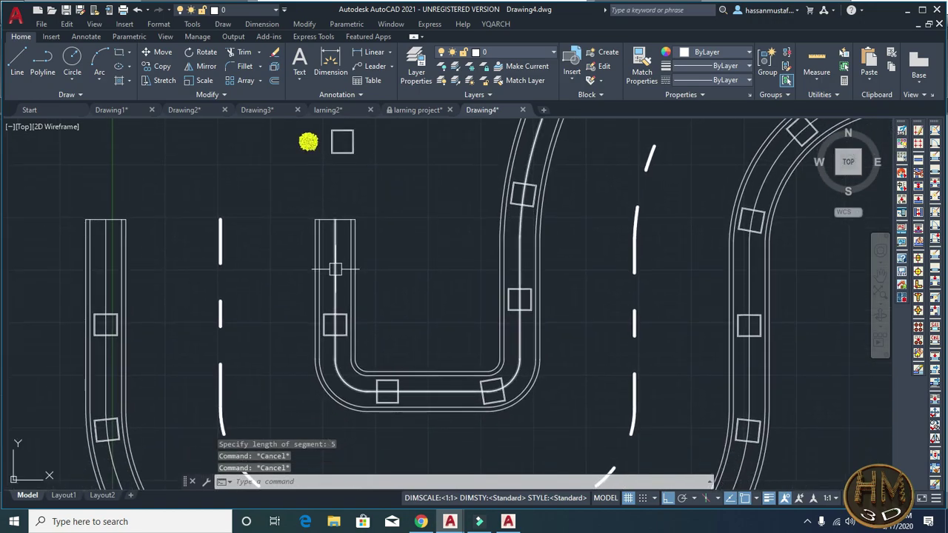
pyautogui.click(335, 269)
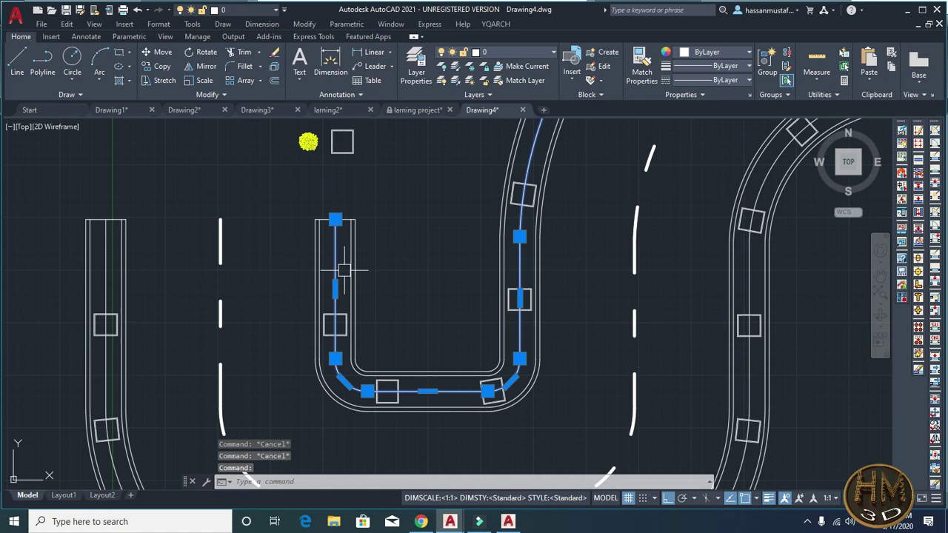
pyautogui.press('Delete')
pyautogui.scroll(-1, 328, 274)
pyautogui.scroll(1, 296, 286)
pyautogui.click(162, 248)
pyautogui.press('Delete')
# Step: Start the HATCH command (H) with the whole road back in view
pyautogui.scroll(-2, 162, 248)
pyautogui.moveTo(342, 281); pyautogui.dragTo(265, 364, button='middle')
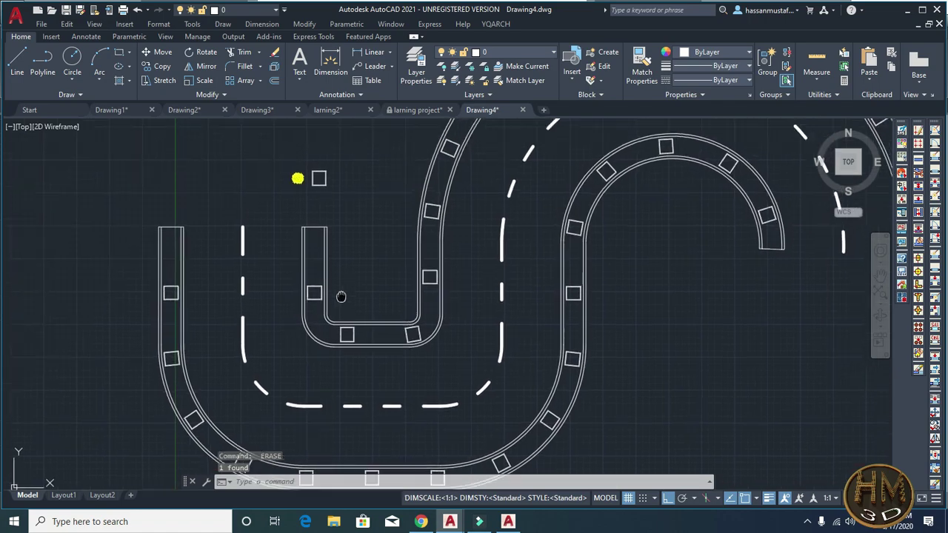
pyautogui.scroll(-2, 265, 364)
pyautogui.press('Escape')
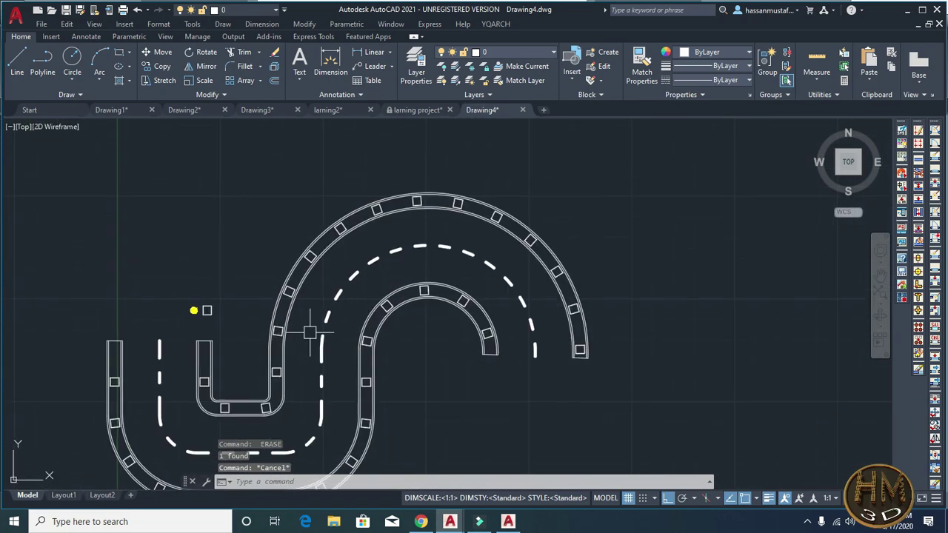
pyautogui.write('h')
pyautogui.press('Return')
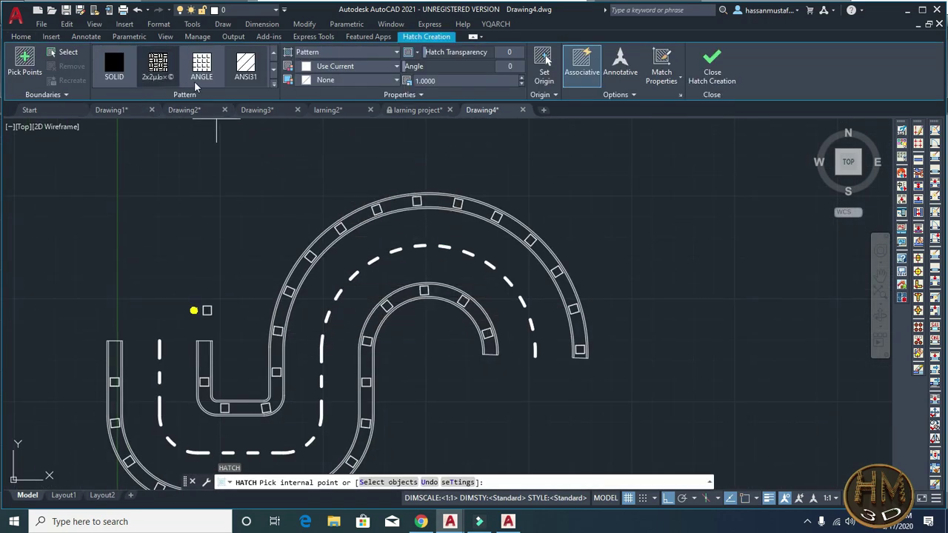
# Step: Hatch the outer and inner road bands with the ANSI37 crosshatch at scale 3
pyautogui.click(273, 84)
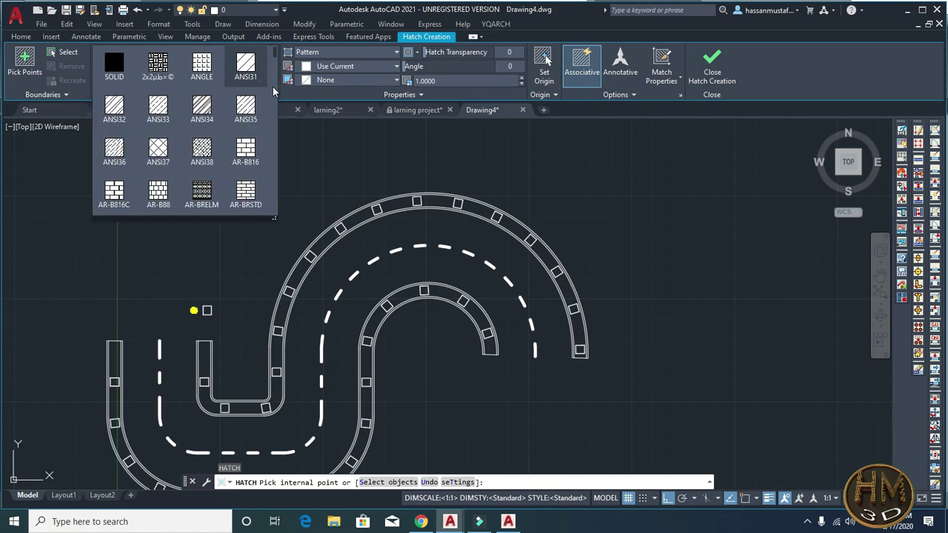
pyautogui.click(158, 149)
pyautogui.write('3.0000')
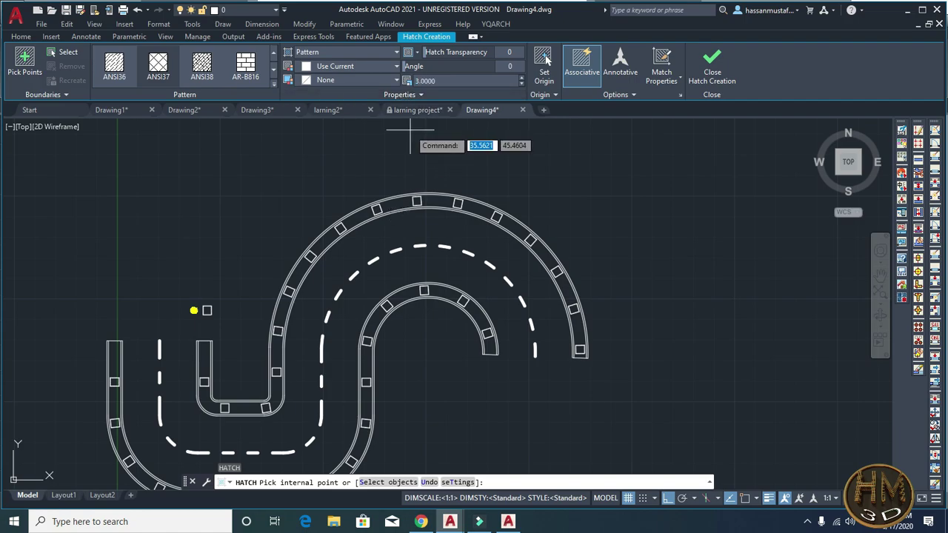
pyautogui.click(393, 201)
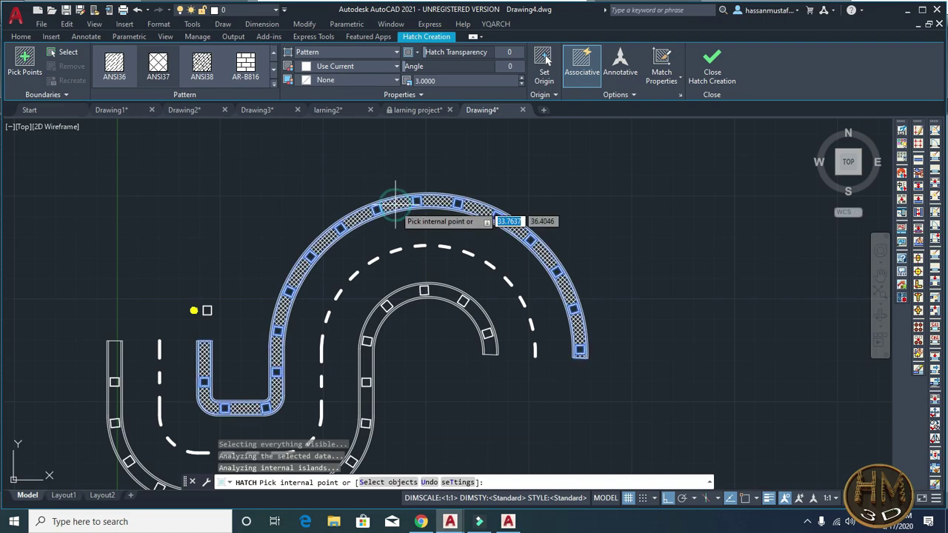
pyautogui.moveTo(307, 314); pyautogui.dragTo(336, 188, button='middle')
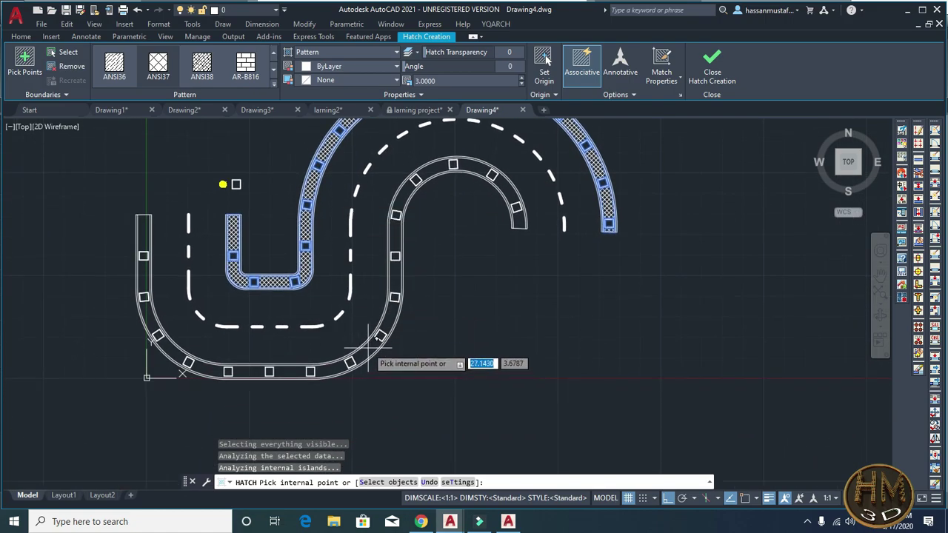
pyautogui.click(366, 348)
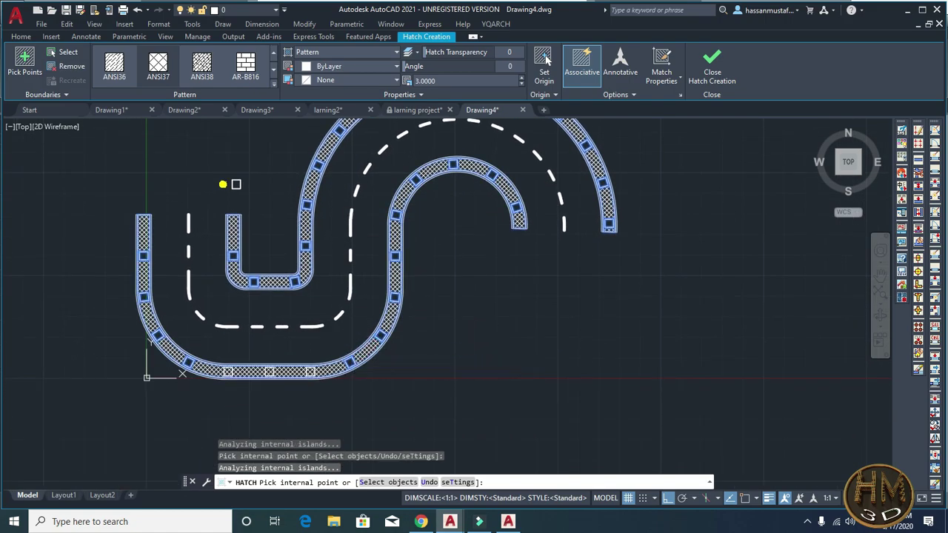
pyautogui.press('Return')
pyautogui.moveTo(364, 268)
pyautogui.mouseDown(button='middle')
pyautogui.moveTo(358, 334)
pyautogui.moveTo(377, 311)
pyautogui.mouseUp(button='middle')
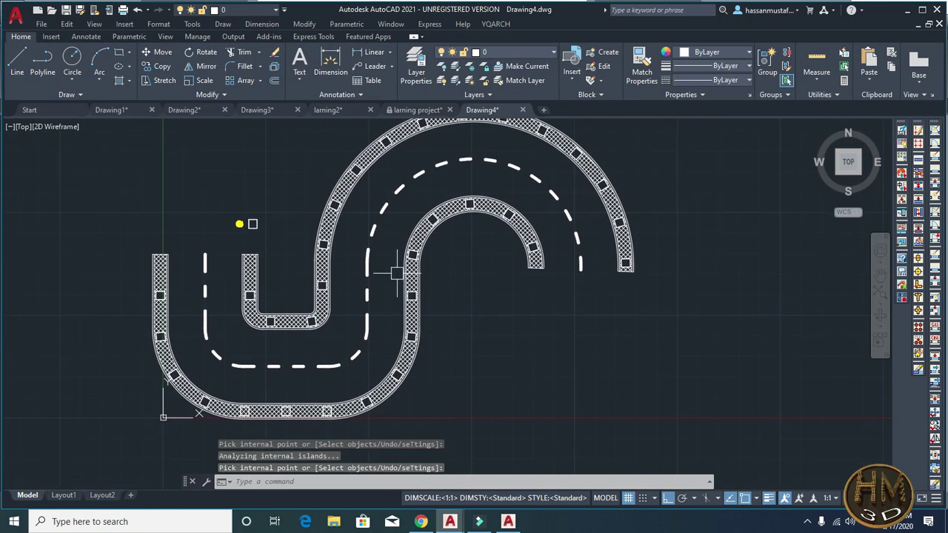
pyautogui.press('Escape')
# Step: Offset two hatched strip edge lines 0.75 inward to form middle guide lines
pyautogui.scroll(3, 244, 268)
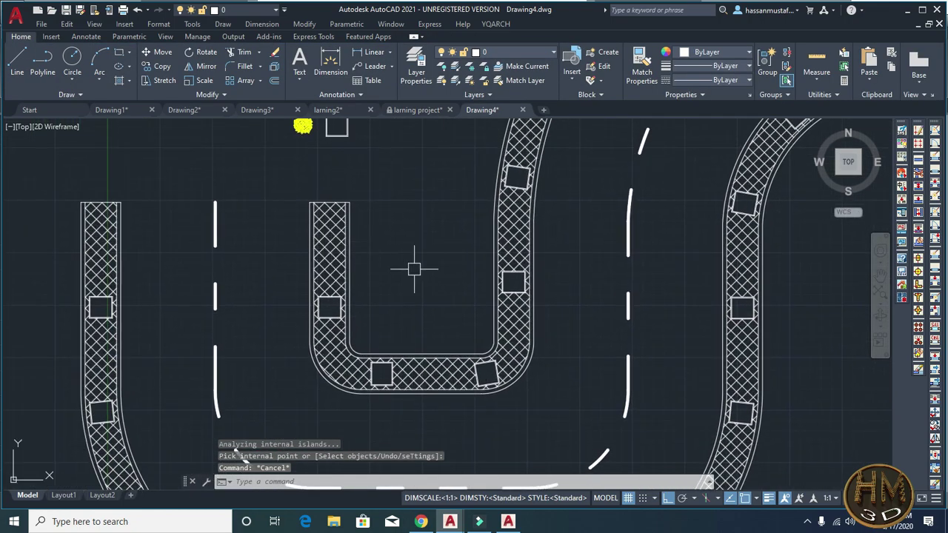
pyautogui.write('o')
pyautogui.press('Return')
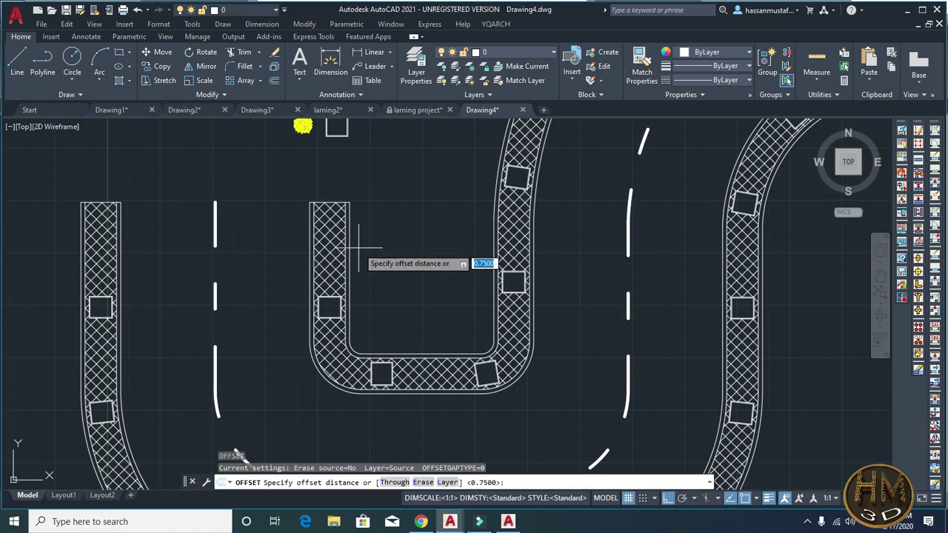
pyautogui.scroll(2, 362, 252)
pyautogui.scroll(5, 326, 193)
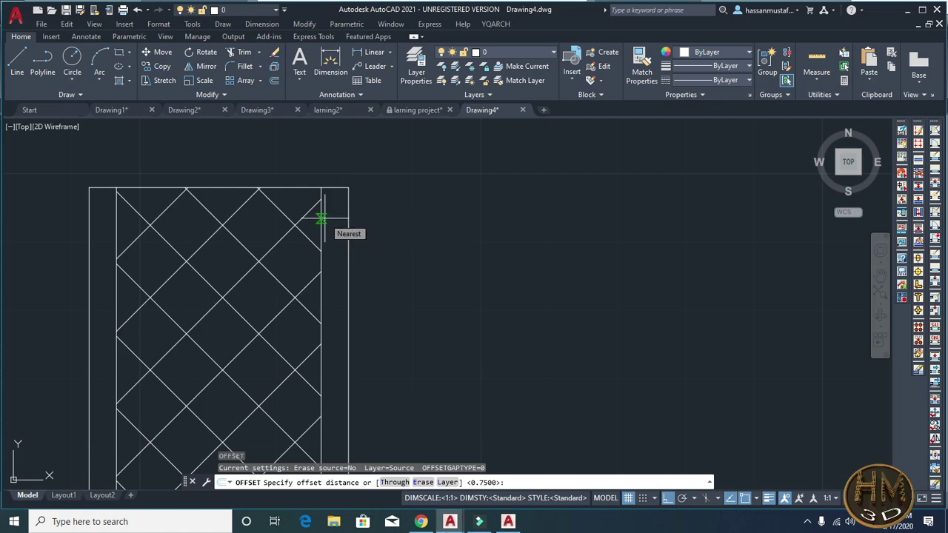
pyautogui.press('Return')
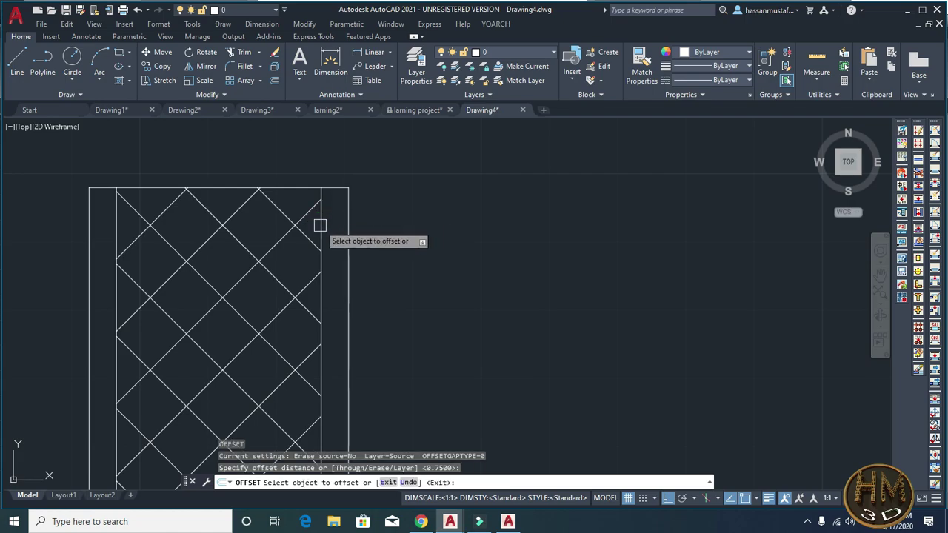
pyautogui.click(317, 222)
pyautogui.click(262, 226)
pyautogui.scroll(-5, 318, 141)
pyautogui.scroll(4, 127, 225)
pyautogui.click(256, 234)
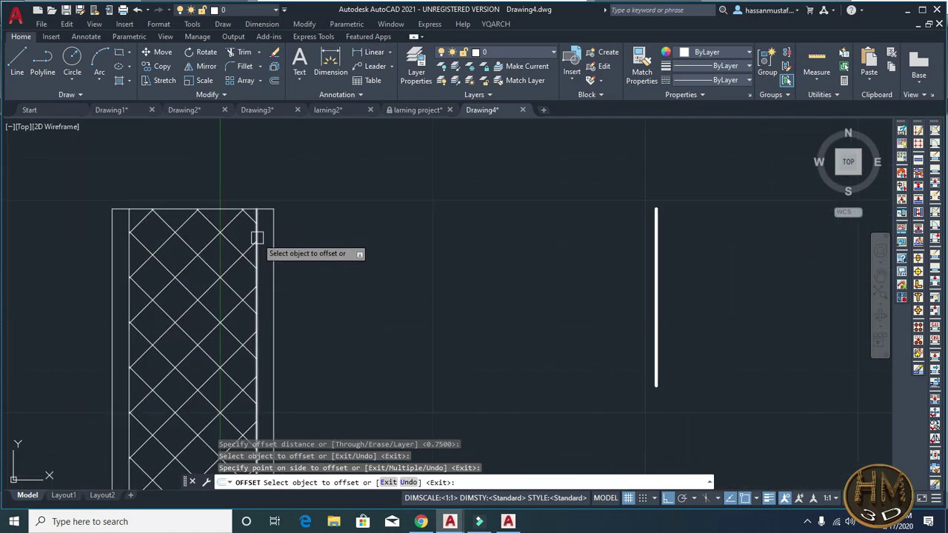
pyautogui.scroll(3, 256, 234)
pyautogui.click(206, 221)
pyautogui.scroll(-3, 206, 221)
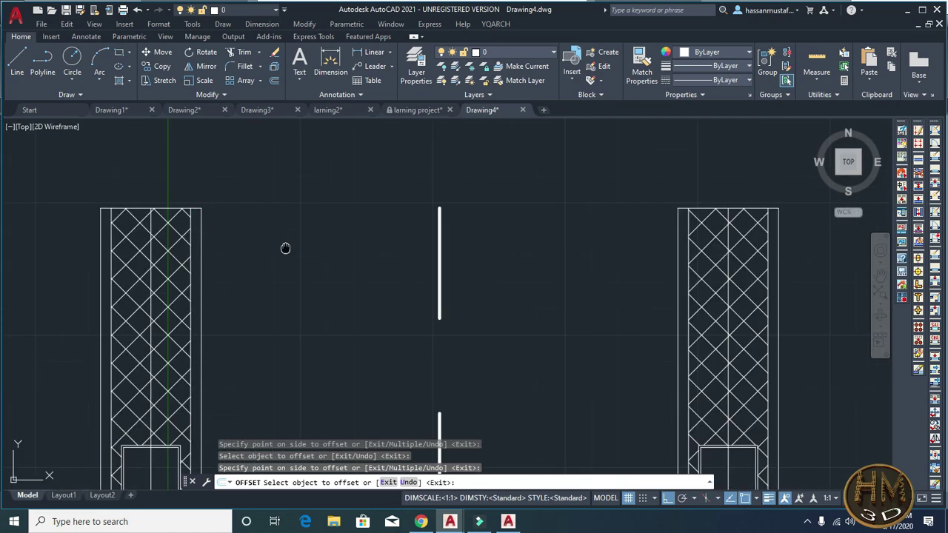
pyautogui.press('Escape')
pyautogui.scroll(-2, 190, 247)
pyautogui.scroll(-2, 307, 163)
pyautogui.scroll(5, 345, 273)
pyautogui.press('Escape')
# Step: Start the MEASURE command (ME) with another hatched strip in view
pyautogui.moveTo(344, 273); pyautogui.dragTo(367, 266, button='middle')
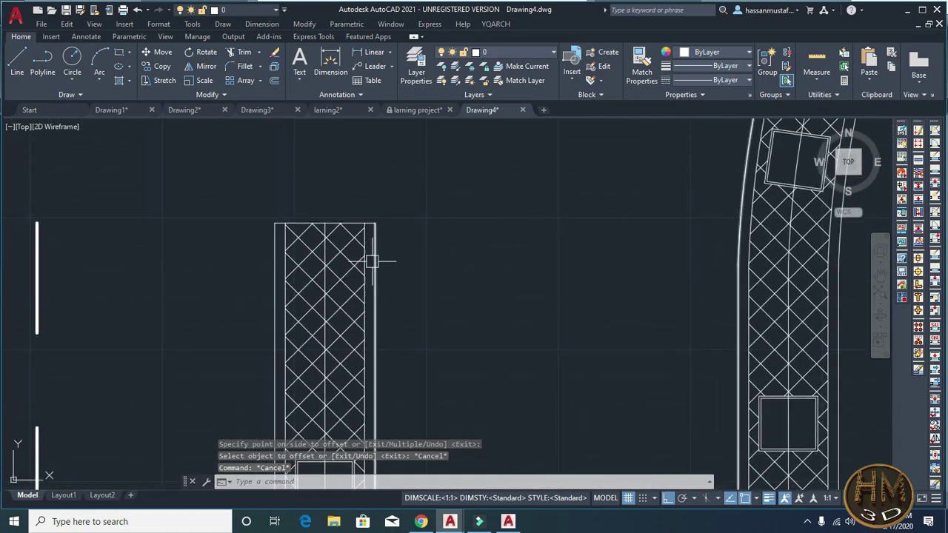
pyautogui.write('me')
pyautogui.press('Return')
# Step: Place aligned flower blocks every 5 units along the strip's middle guide line
pyautogui.scroll(4, 316, 254)
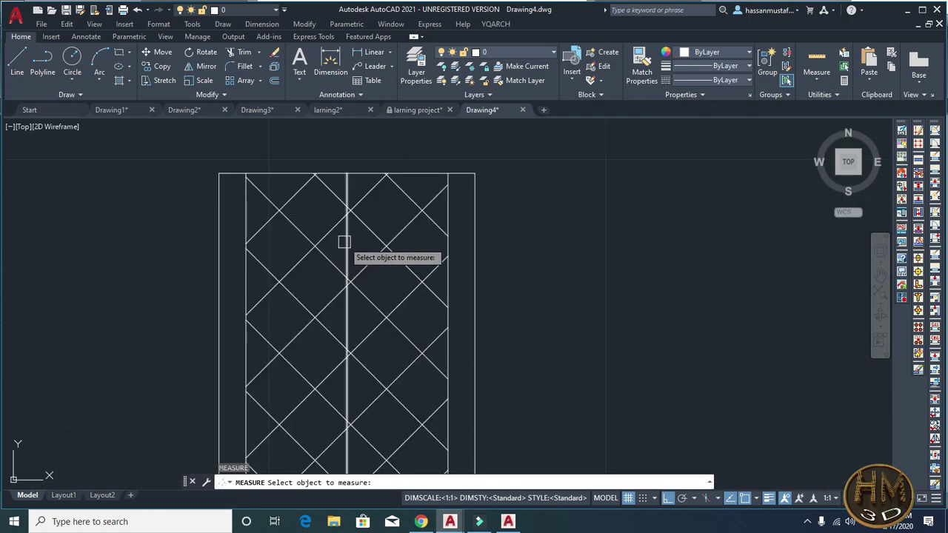
pyautogui.click(345, 241)
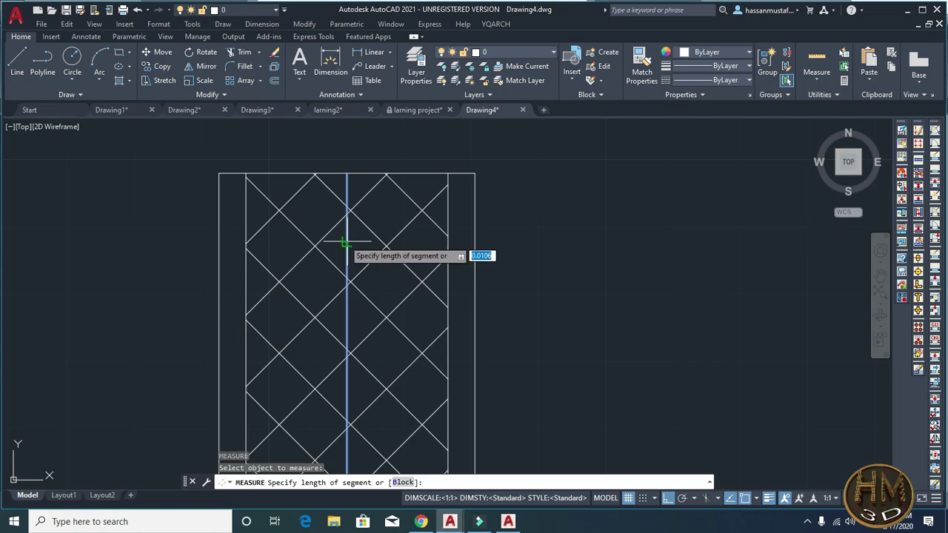
pyautogui.click(402, 482)
pyautogui.write('flo')
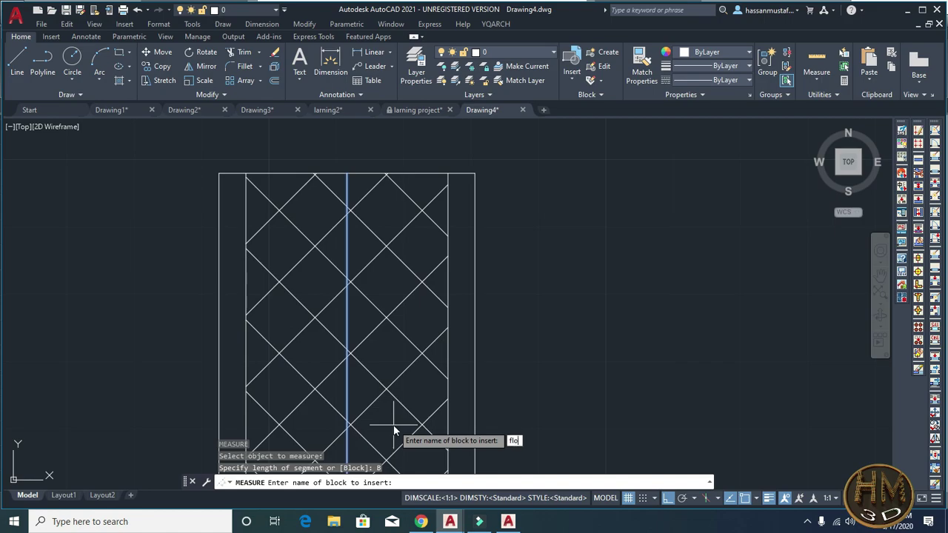
pyautogui.write('wer')
pyautogui.press('Return')
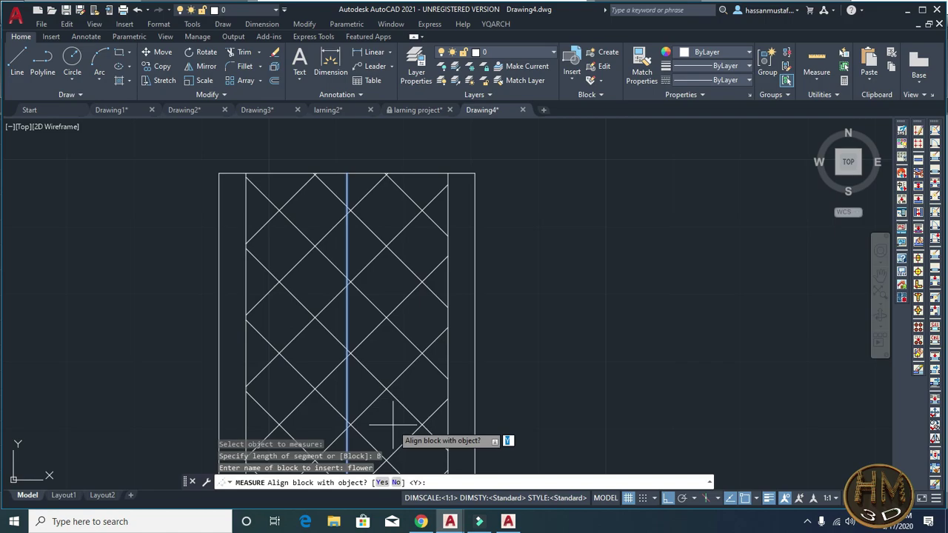
pyautogui.press('Return')
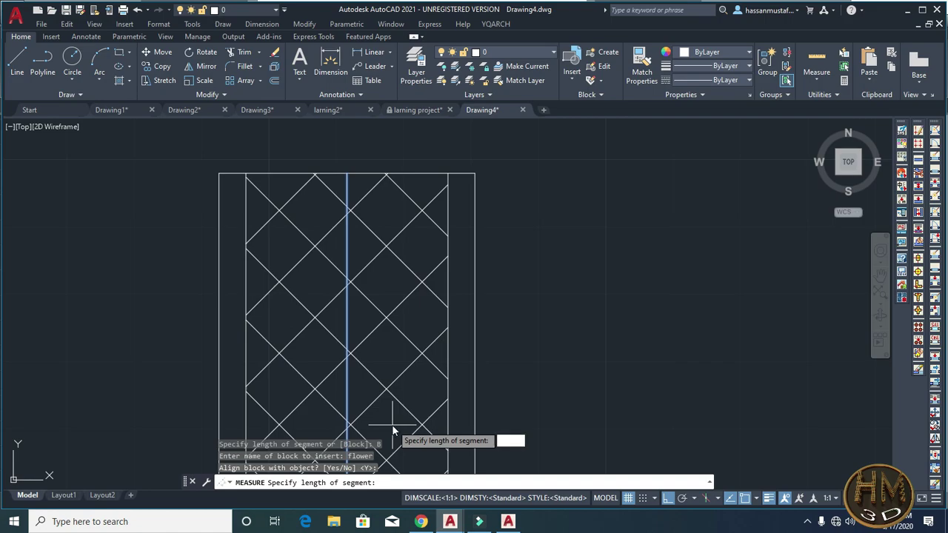
pyautogui.write('5')
pyautogui.press('Return')
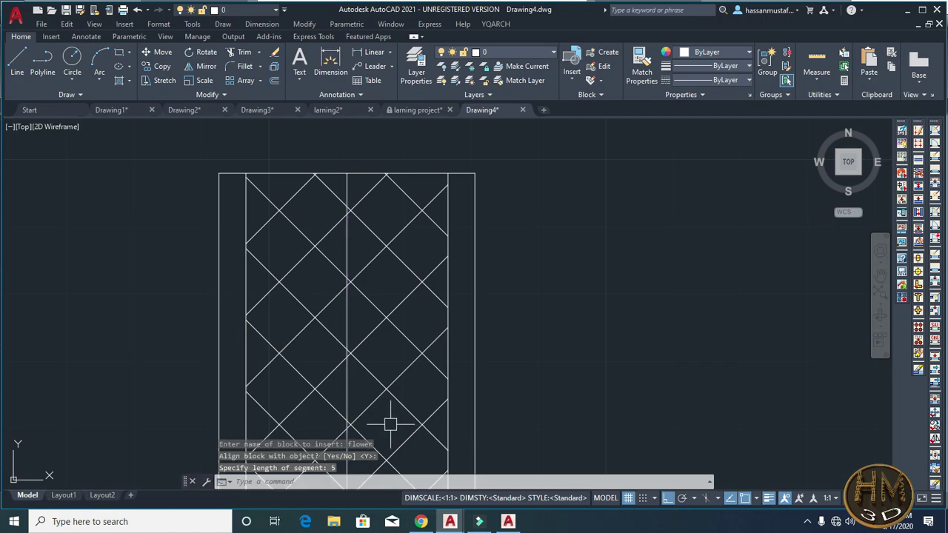
# Step: Inspect the flowers around the U-bend, then open and close the drafting settings
pyautogui.scroll(3, 476, 360)
pyautogui.scroll(5, 444, 370)
pyautogui.moveTo(394, 413)
pyautogui.mouseDown(button='middle')
pyautogui.moveTo(413, 353)
pyautogui.moveTo(297, 453)
pyautogui.mouseUp(button='middle')
pyautogui.scroll(-2, 413, 354)
pyautogui.scroll(-4, 574, 185)
pyautogui.scroll(2, 579, 178)
pyautogui.scroll(2, 579, 178)
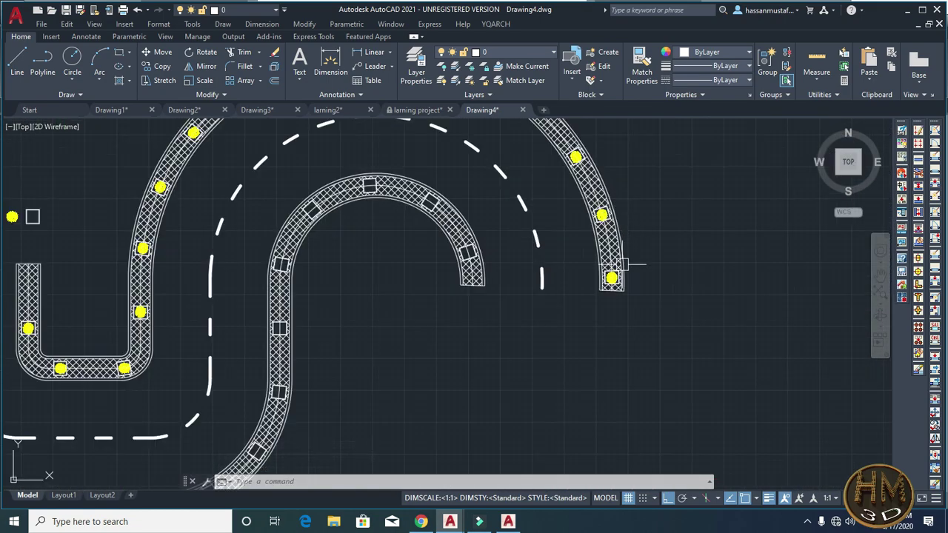
pyautogui.scroll(-4, 455, 334)
pyautogui.scroll(3, 415, 303)
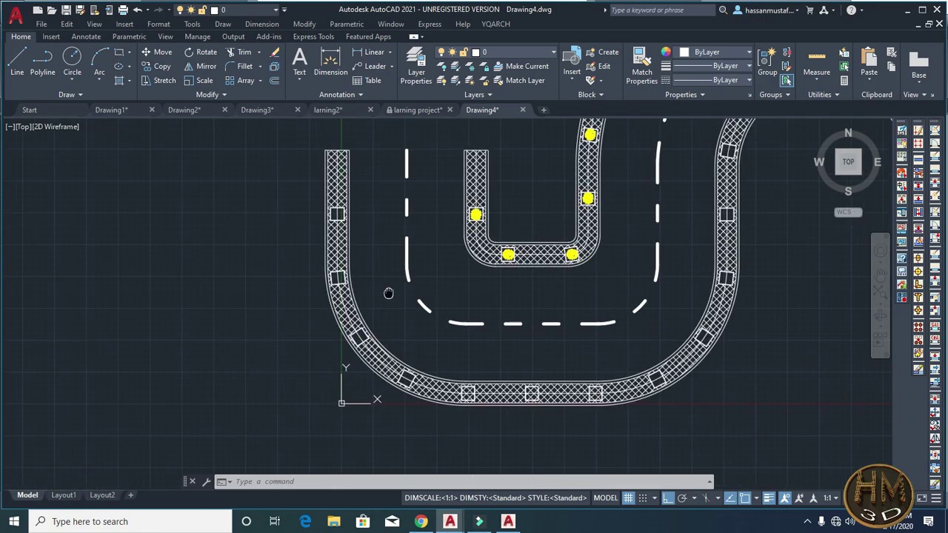
pyautogui.moveTo(387, 291); pyautogui.dragTo(387, 339, button='middle')
pyautogui.scroll(1, 382, 322)
pyautogui.press('Escape')
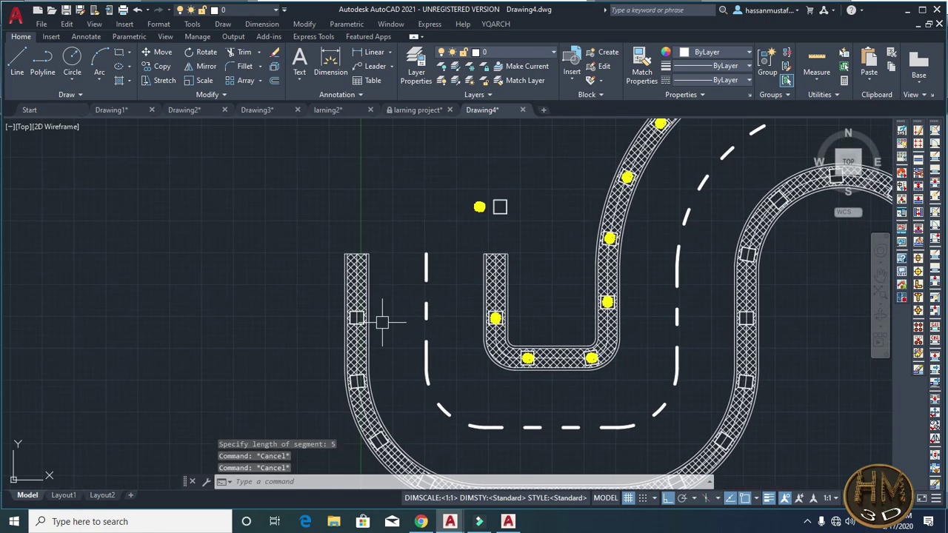
pyautogui.press('Escape')
pyautogui.press('Return')
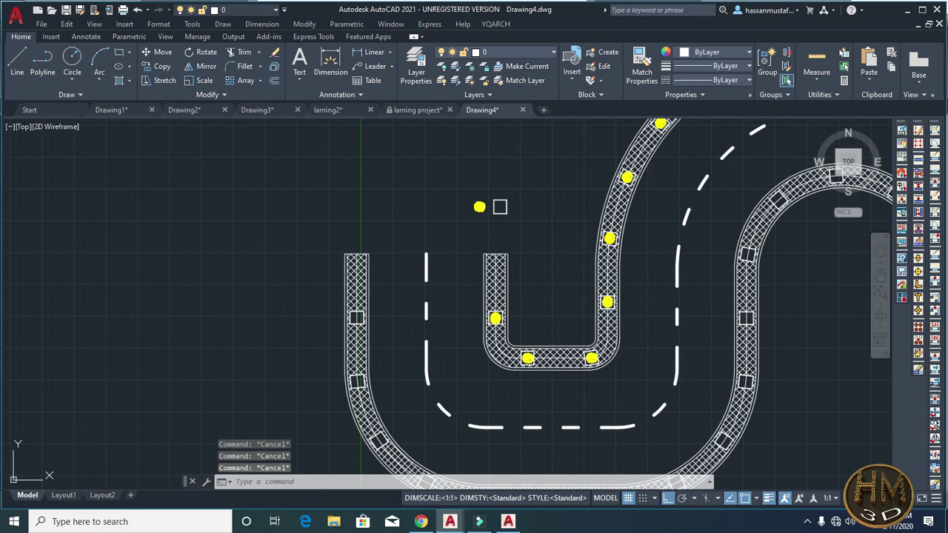
pyautogui.write('SE')
pyautogui.press('Return')
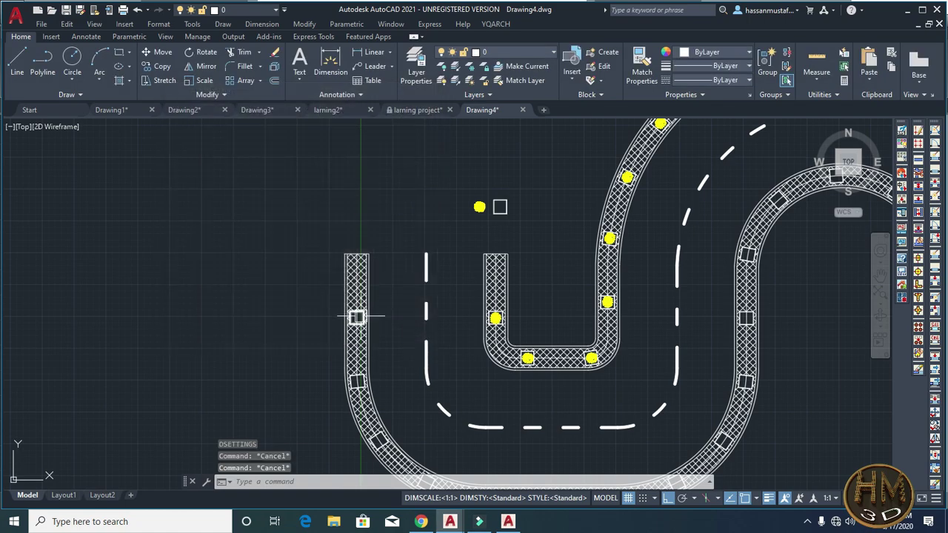
# Step: Start MEASURE and select the left lane strip's guide polyline
pyautogui.write('me')
pyautogui.press('Return')
pyautogui.scroll(3, 354, 317)
pyautogui.scroll(2, 374, 315)
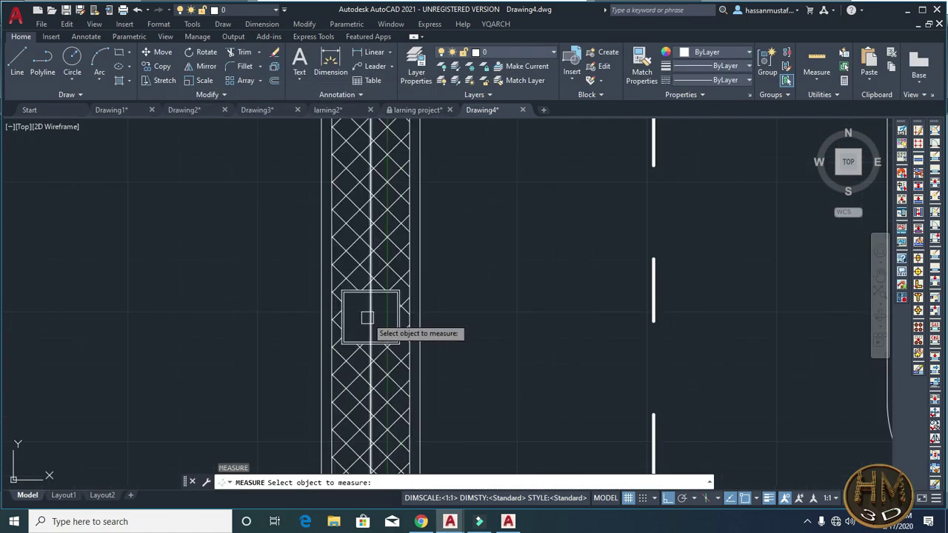
pyautogui.click(371, 317)
pyautogui.scroll(-3, 370, 317)
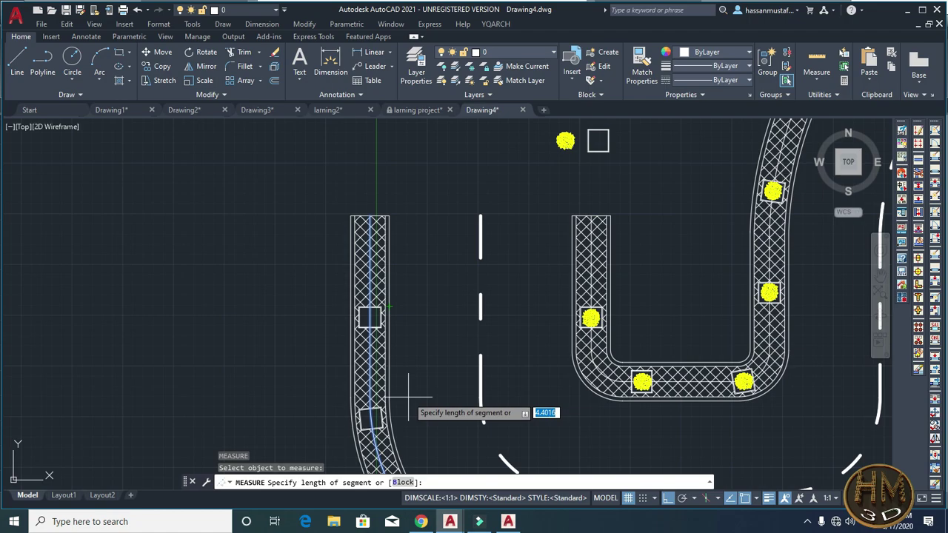
# Step: Place the 'flower' block aligned to the path at 5-unit segment lengths
pyautogui.write('b')
pyautogui.press('Return')
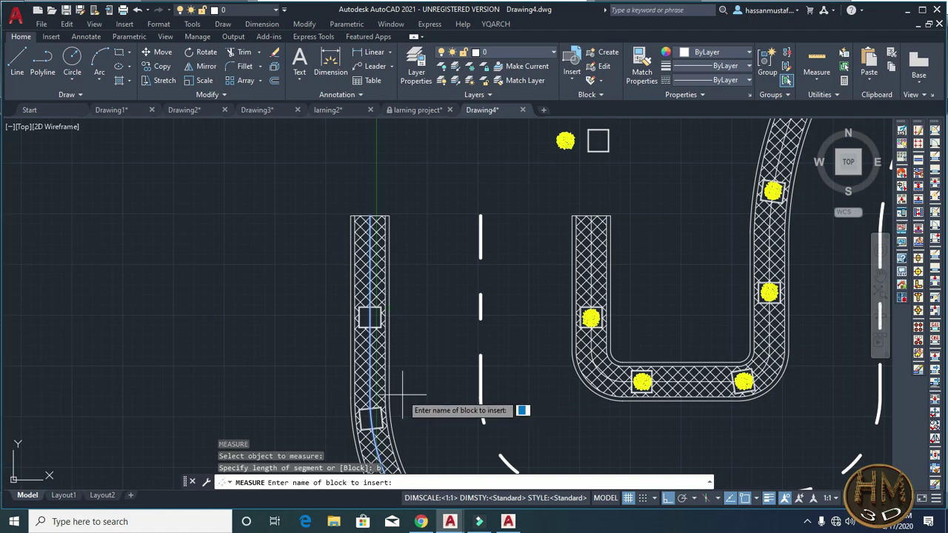
pyautogui.write('flower')
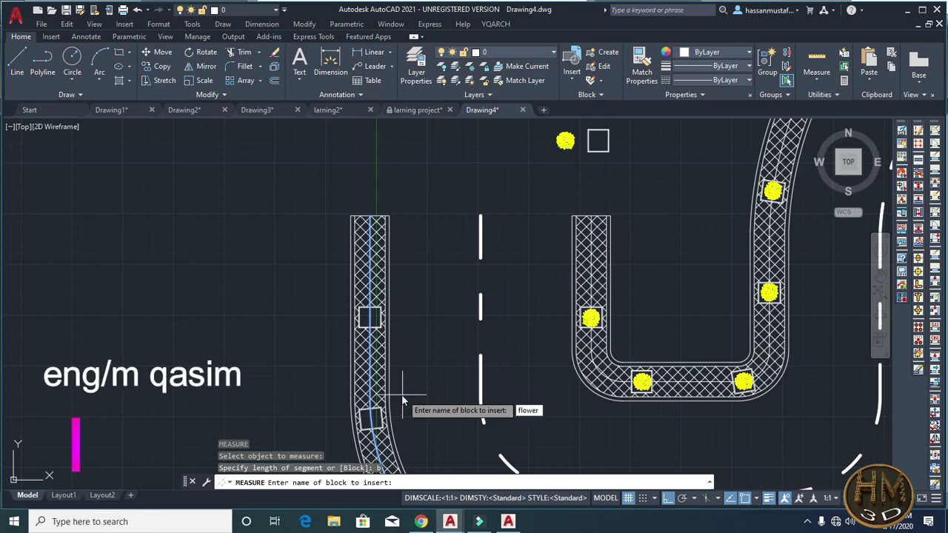
pyautogui.press('Return')
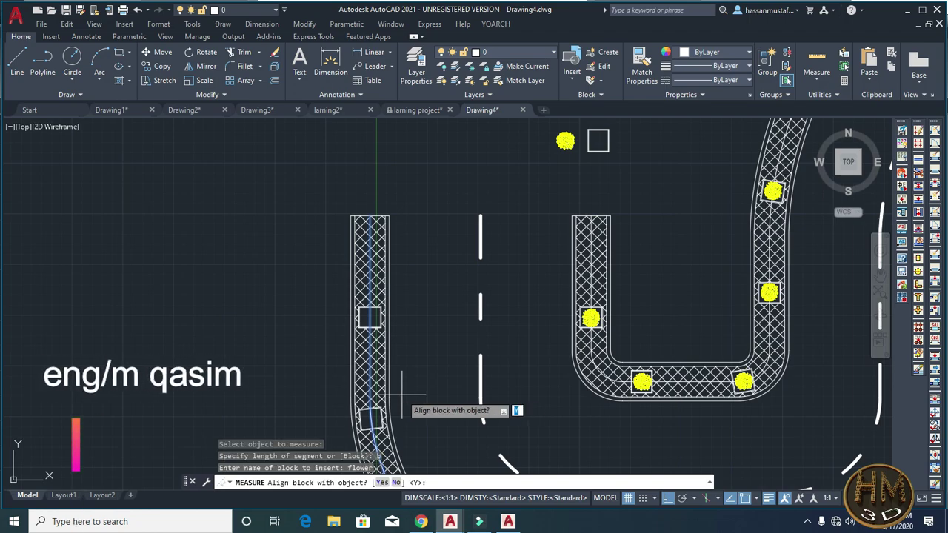
pyautogui.press('Return')
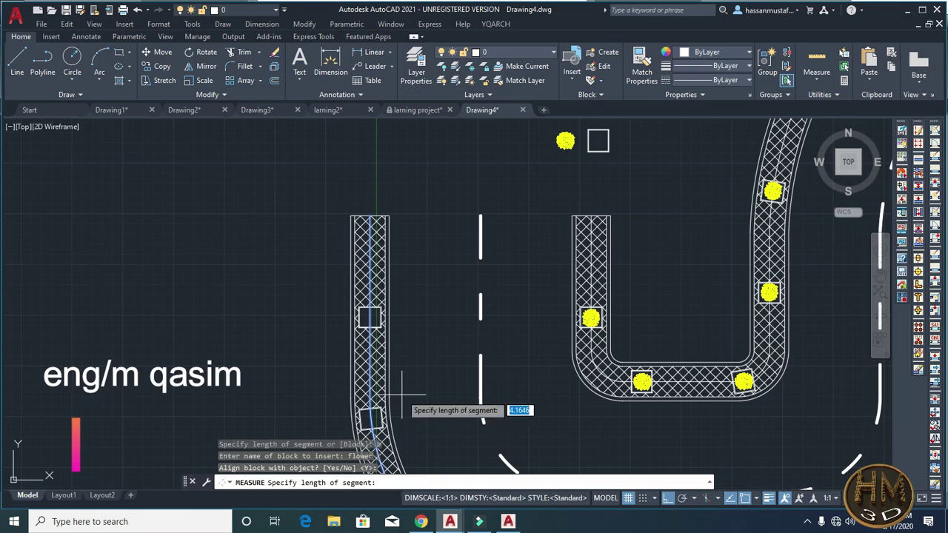
pyautogui.write('5')
pyautogui.press('Return')
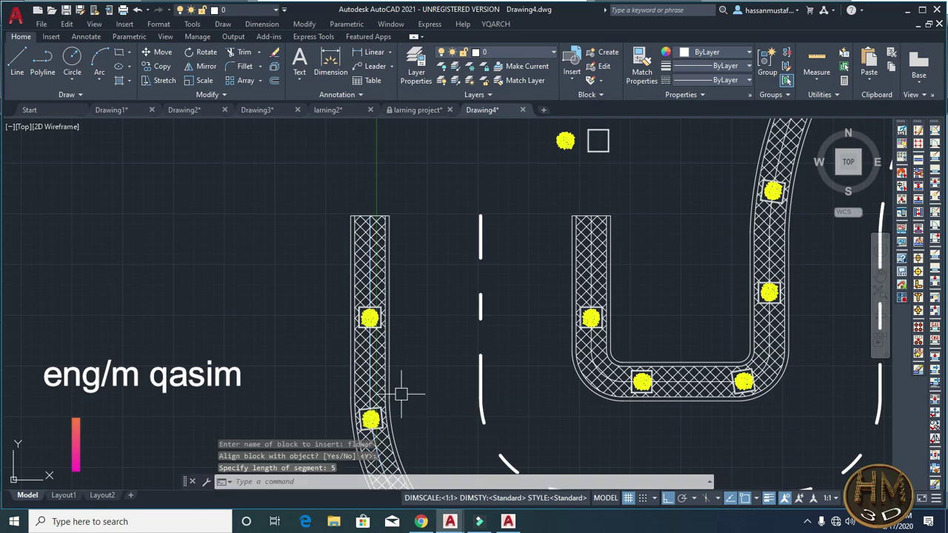
pyautogui.scroll(-3, 444, 259)
pyautogui.scroll(-1, 414, 304)
pyautogui.press('Escape')
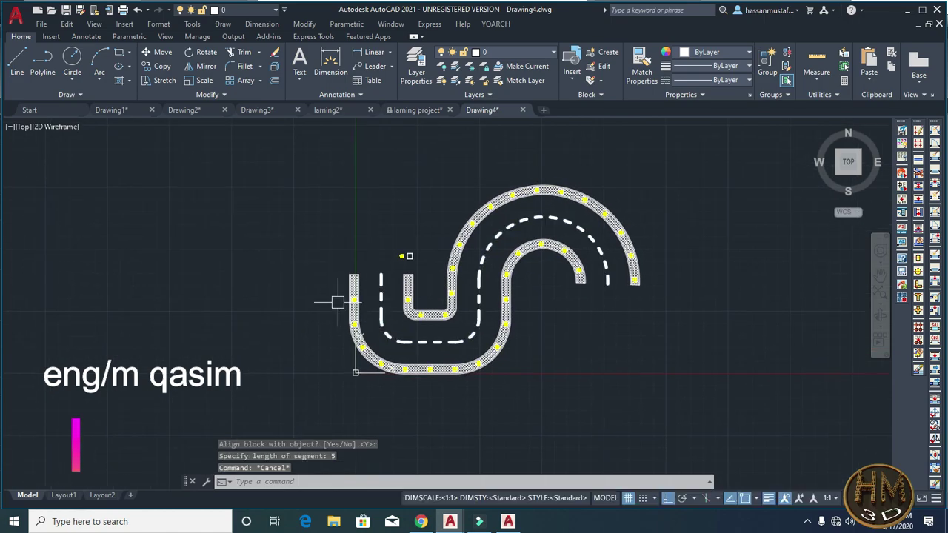
pyautogui.scroll(3, 338, 302)
pyautogui.press('Escape')
pyautogui.scroll(-1, 248, 317)
pyautogui.scroll(-1, 302, 269)
pyautogui.scroll(-1, 325, 263)
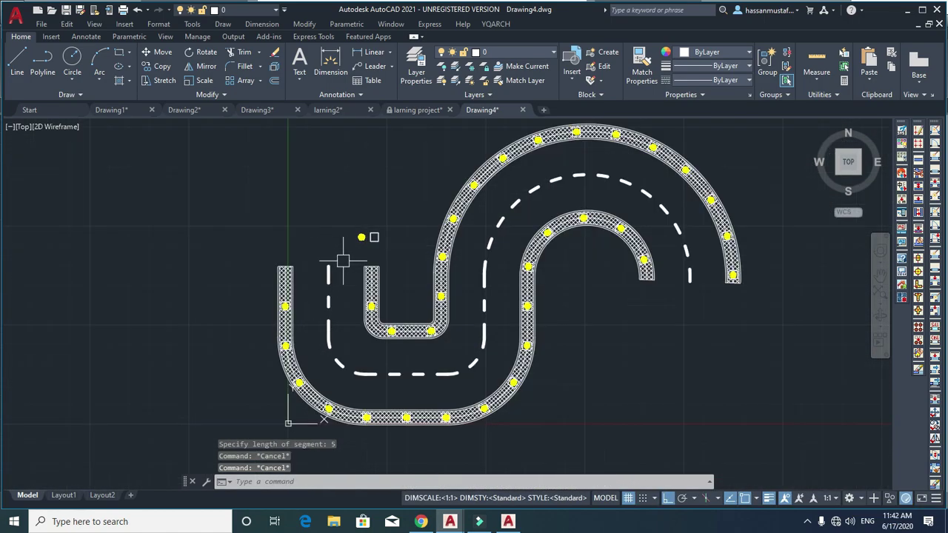
pyautogui.scroll(-1, 326, 265)
pyautogui.press('Escape')
pyautogui.scroll(-1, 360, 268)
pyautogui.scroll(-5, 388, 285)
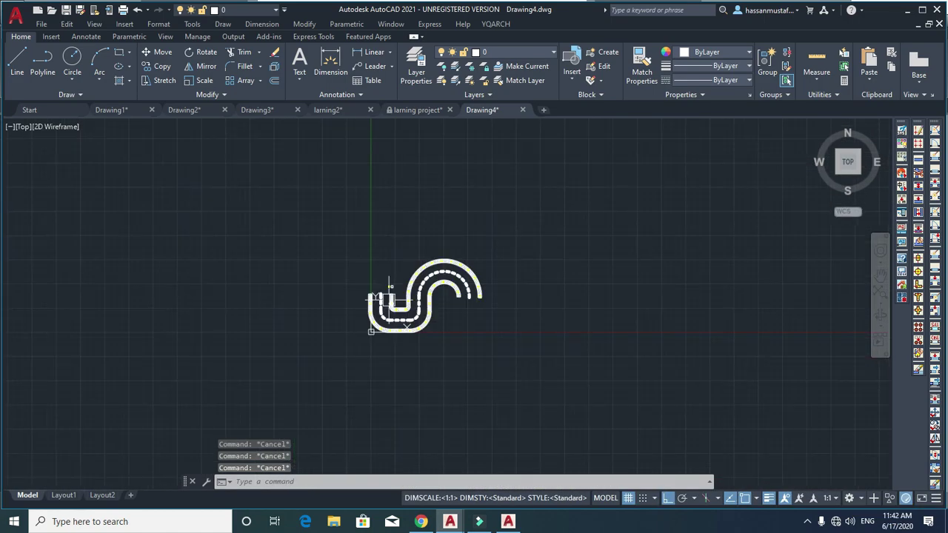
pyautogui.scroll(4, 390, 295)
pyautogui.moveTo(412, 254)
pyautogui.mouseDown(button='middle')
pyautogui.moveTo(411, 226)
pyautogui.moveTo(408, 267)
pyautogui.mouseUp(button='middle')
pyautogui.scroll(-1, 410, 259)
pyautogui.scroll(-1, 411, 256)
pyautogui.moveTo(523, 284); pyautogui.dragTo(524, 306, button='middle')
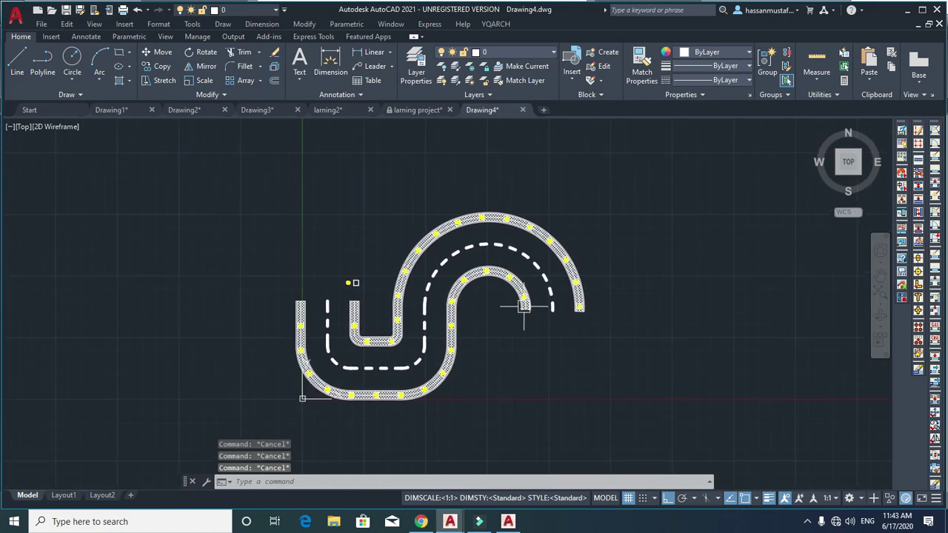